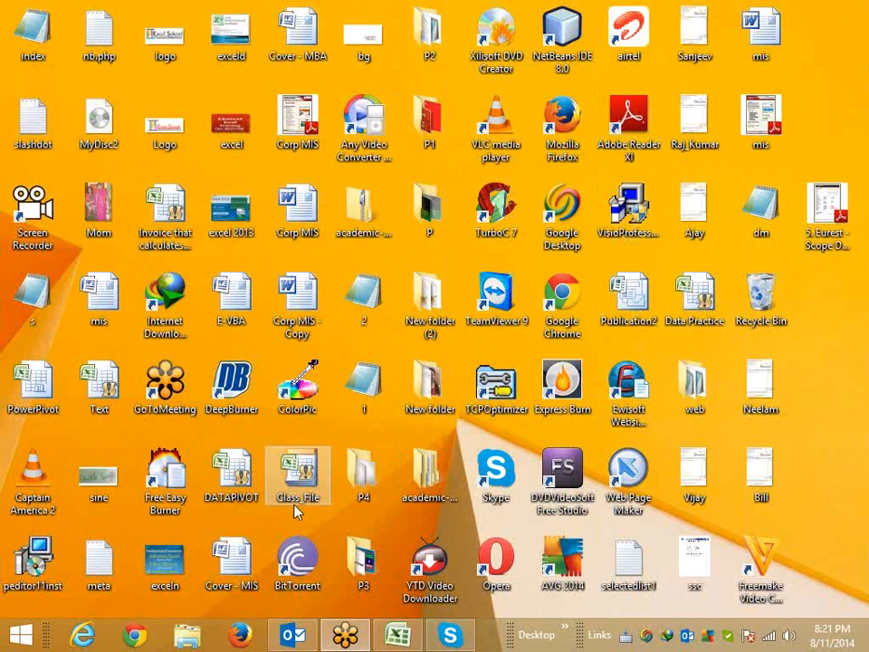
# Switch to the blank Excel workbook and enter the headers Month in A1 and Pune in B1.
pyautogui.click(397, 637)
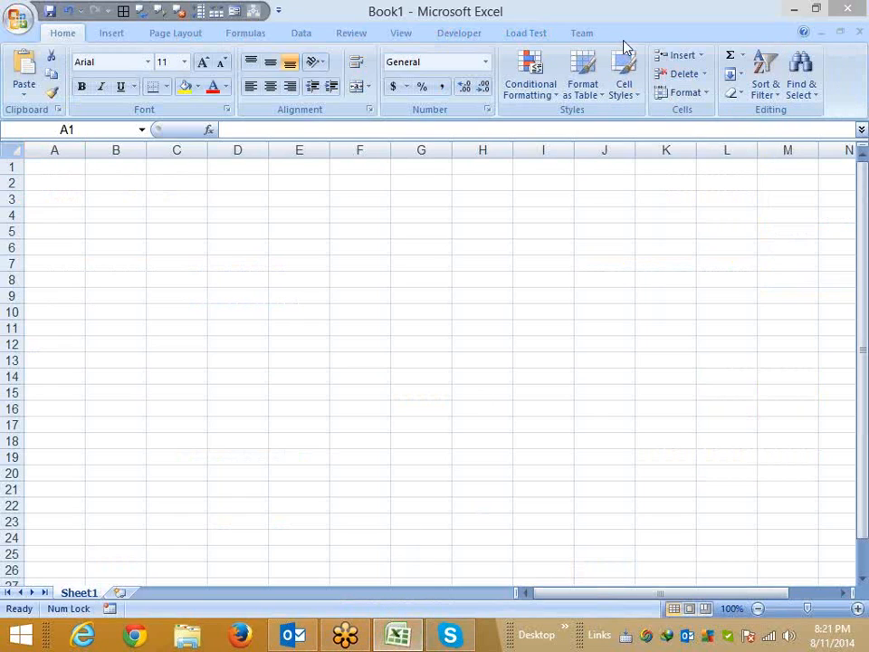
pyautogui.click(69, 177)
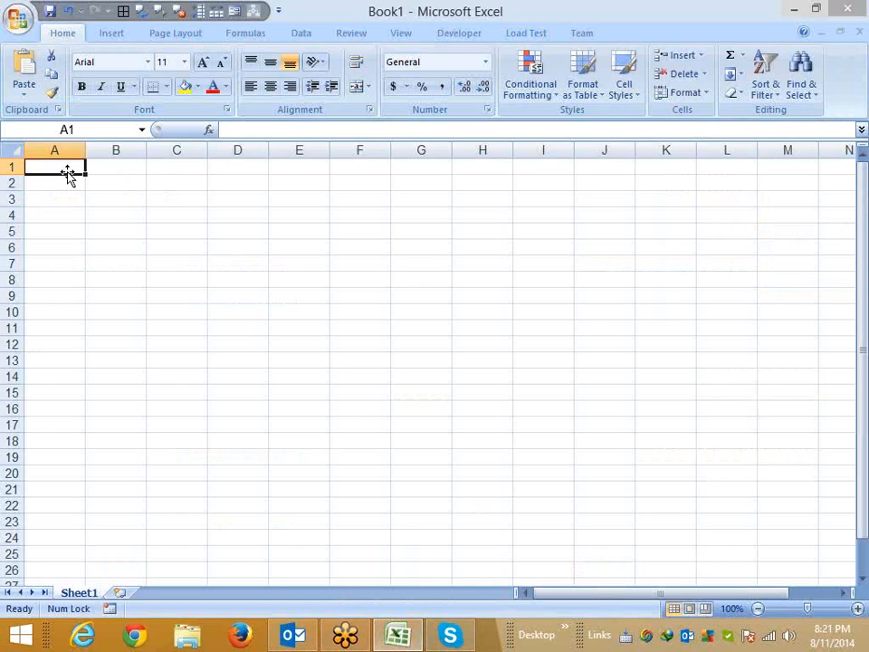
pyautogui.write('Mo')
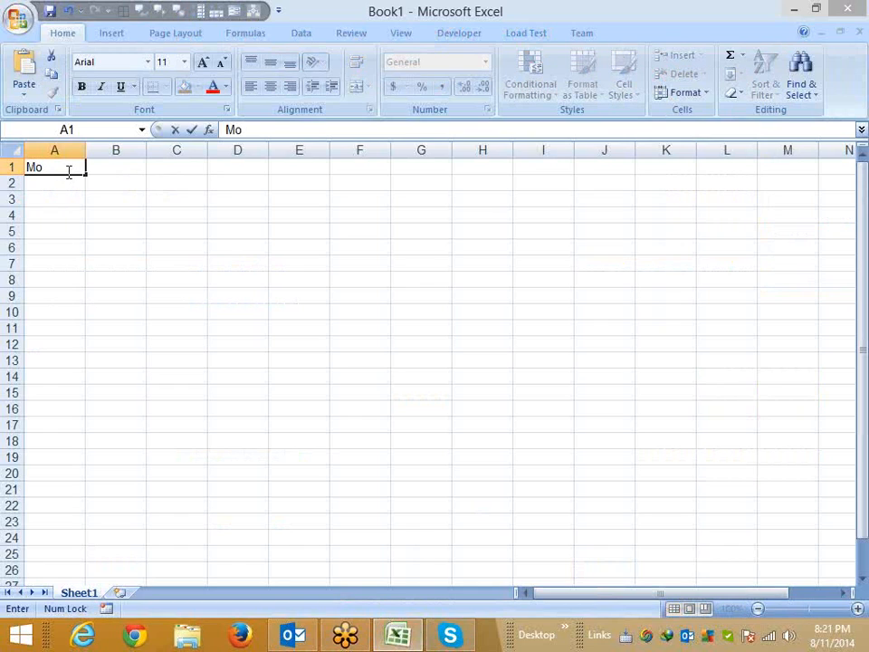
pyautogui.write('nth')
pyautogui.press('Return')
pyautogui.press('Up')
pyautogui.press('Right')
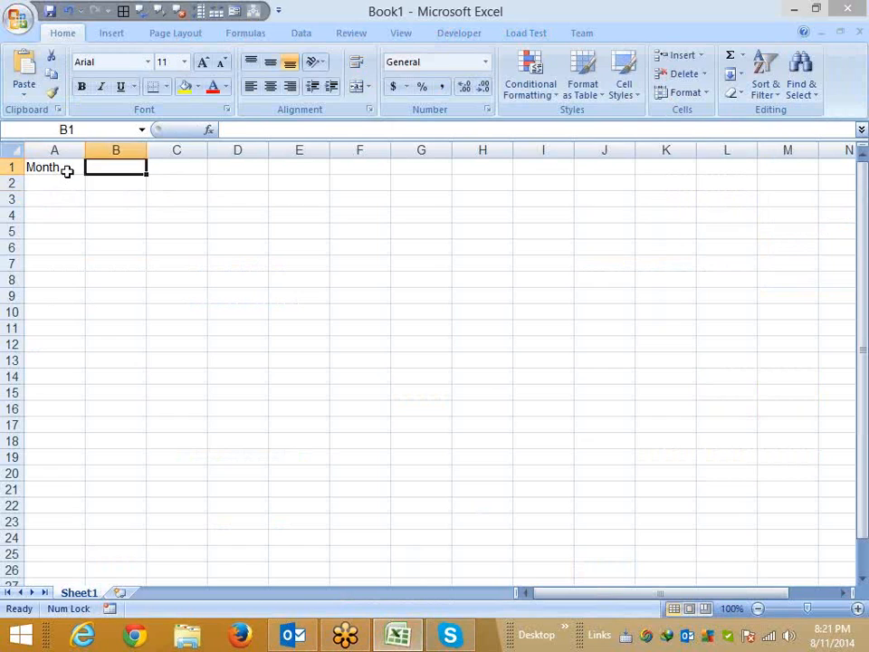
pyautogui.write('Pune')
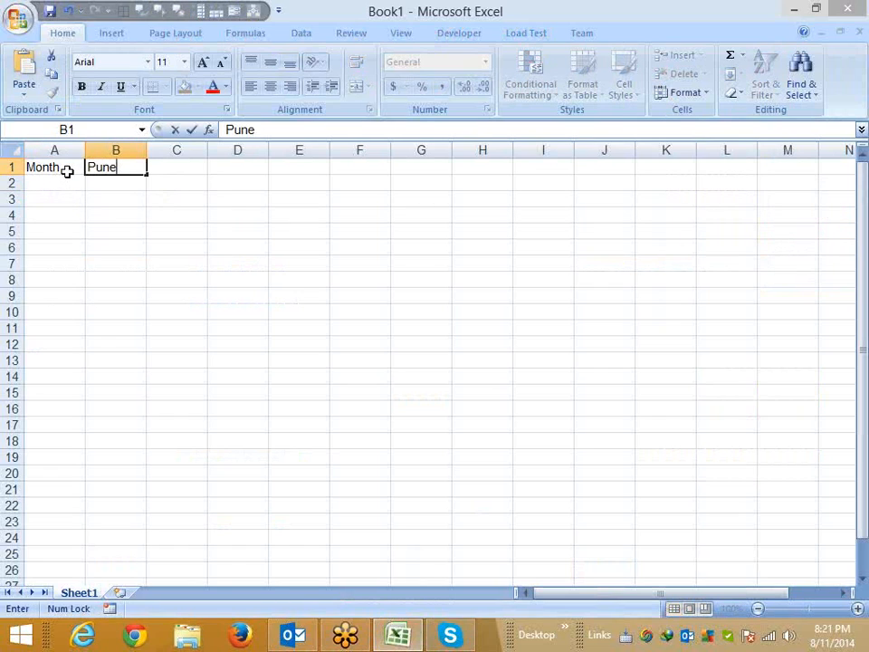
pyautogui.press('Tab')
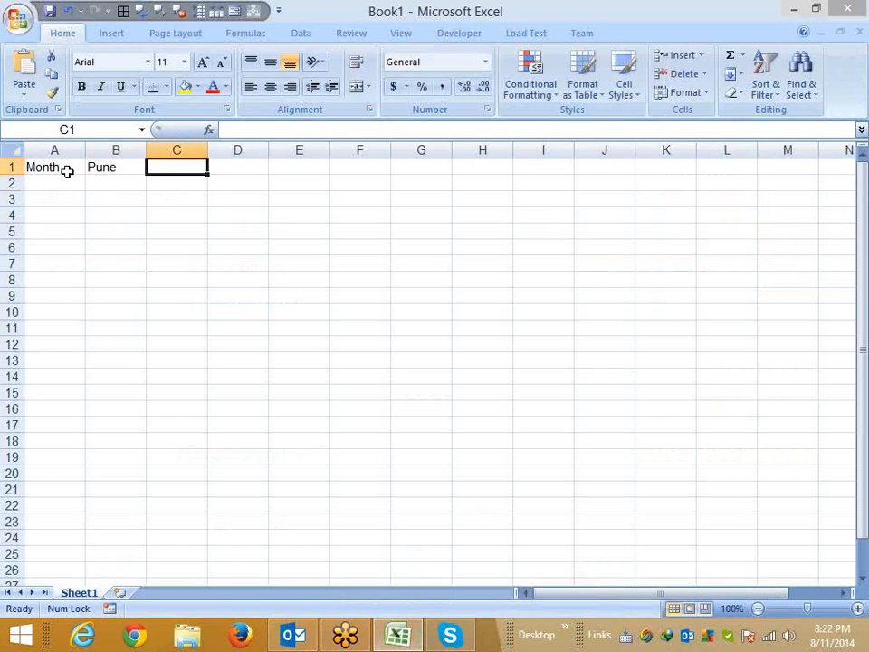
# Enter the headers New Delhi in C1 and Noida in D1.
pyautogui.write('Ne')
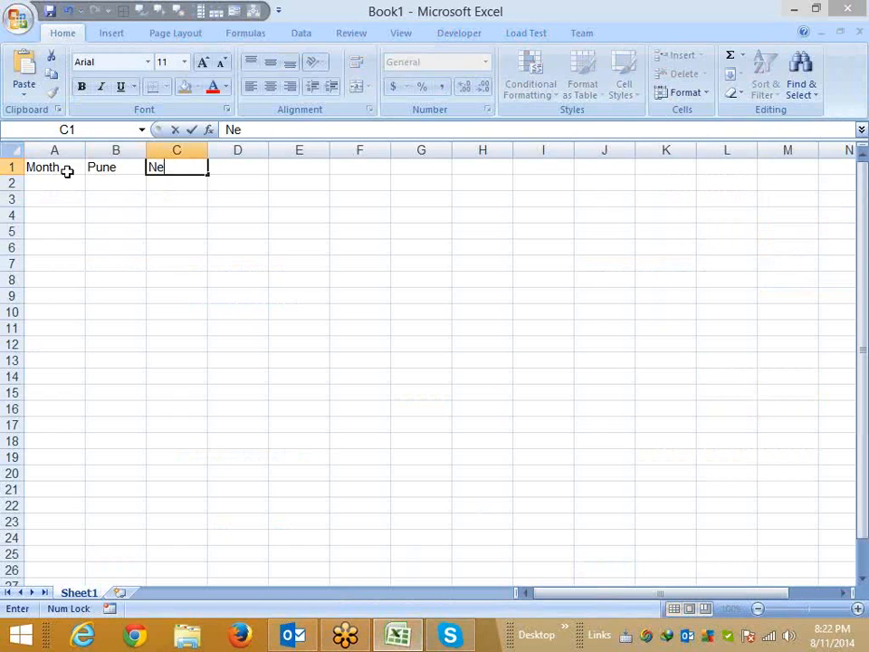
pyautogui.write('w Delhi')
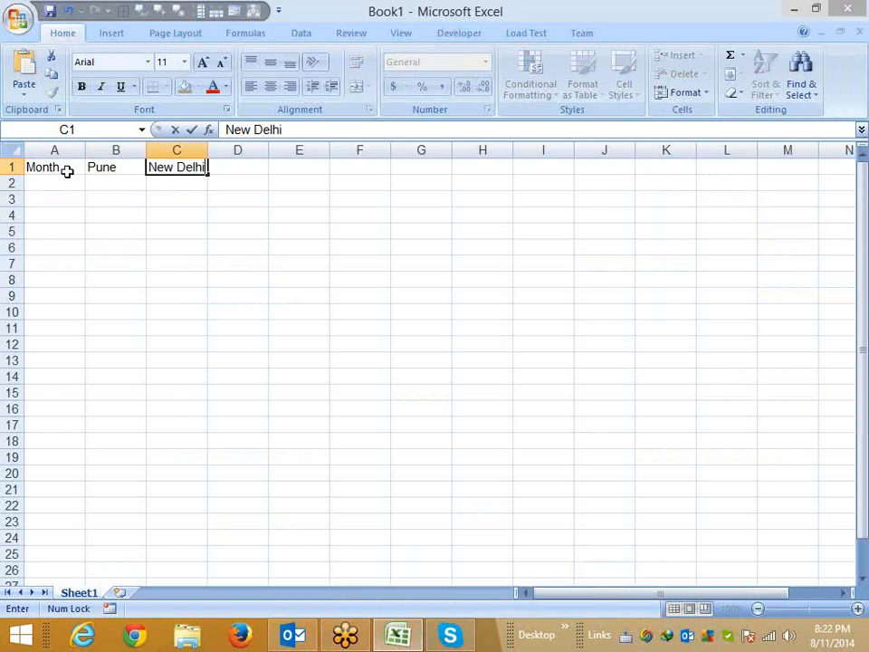
pyautogui.press('Return')
pyautogui.press('Up')
pyautogui.press('Right')
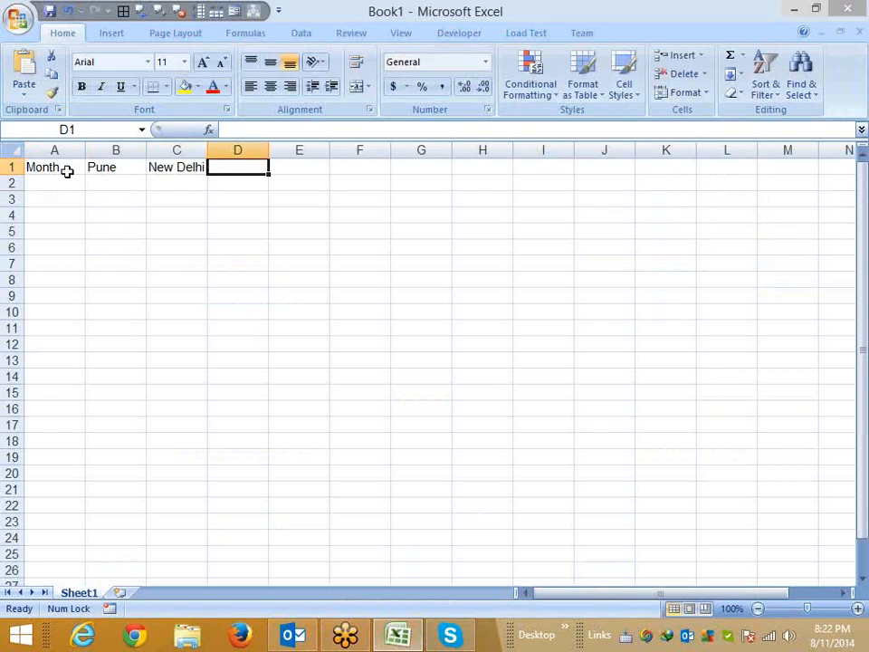
pyautogui.write('No')
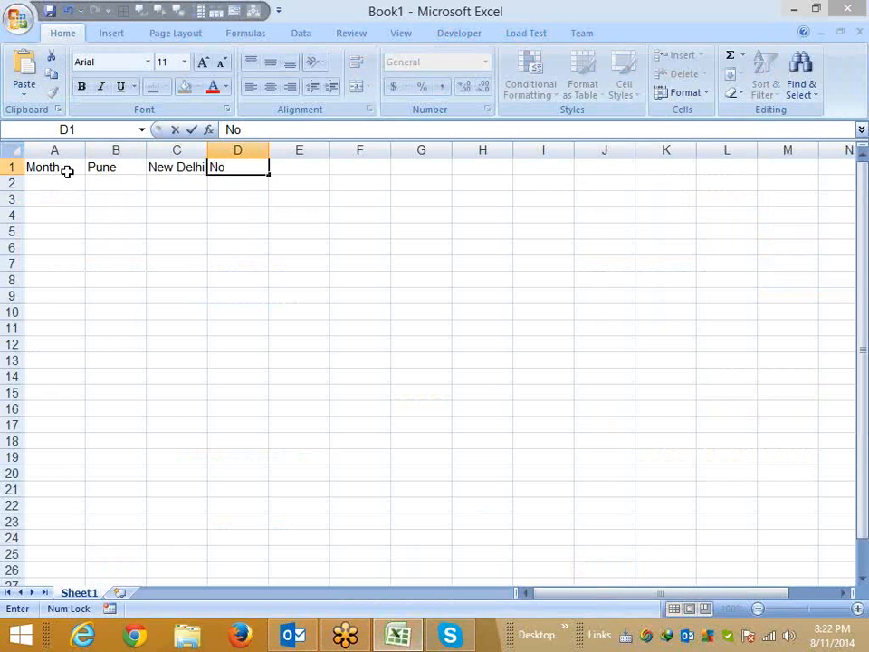
pyautogui.write('id')
pyautogui.press('BackSpace')
pyautogui.write('ida')
pyautogui.press('Return')
# Enter Jan in A2, fill the month series down to A12, and clear the months after Jul in A9:A12.
pyautogui.press('Left')
pyautogui.press('Left')
pyautogui.press('Left')
pyautogui.write('J')
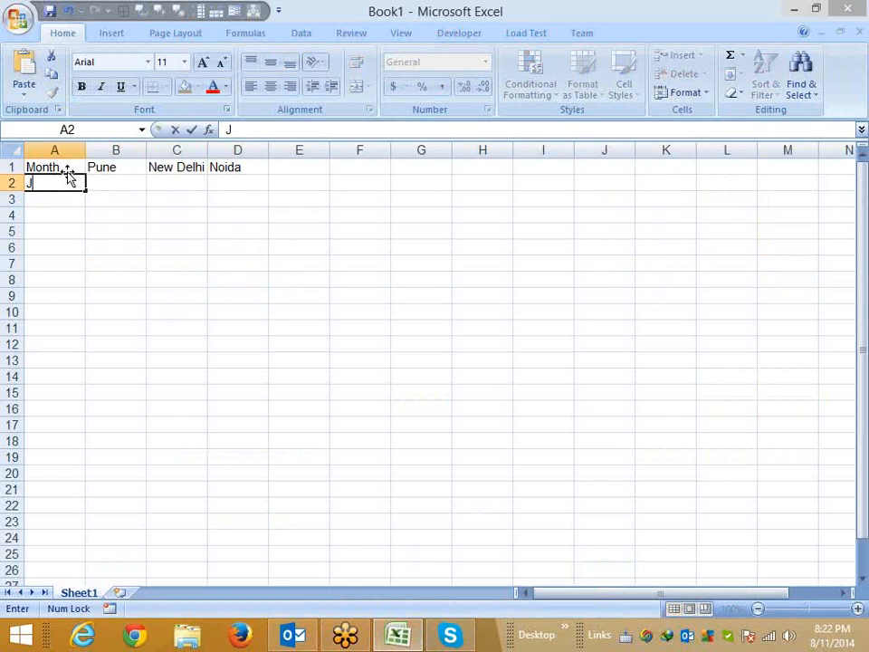
pyautogui.write('A')
pyautogui.press('BackSpace')
pyautogui.write('an')
pyautogui.click(63, 210)
pyautogui.click(63, 187)
pyautogui.moveTo(86, 191); pyautogui.dragTo(74, 349)
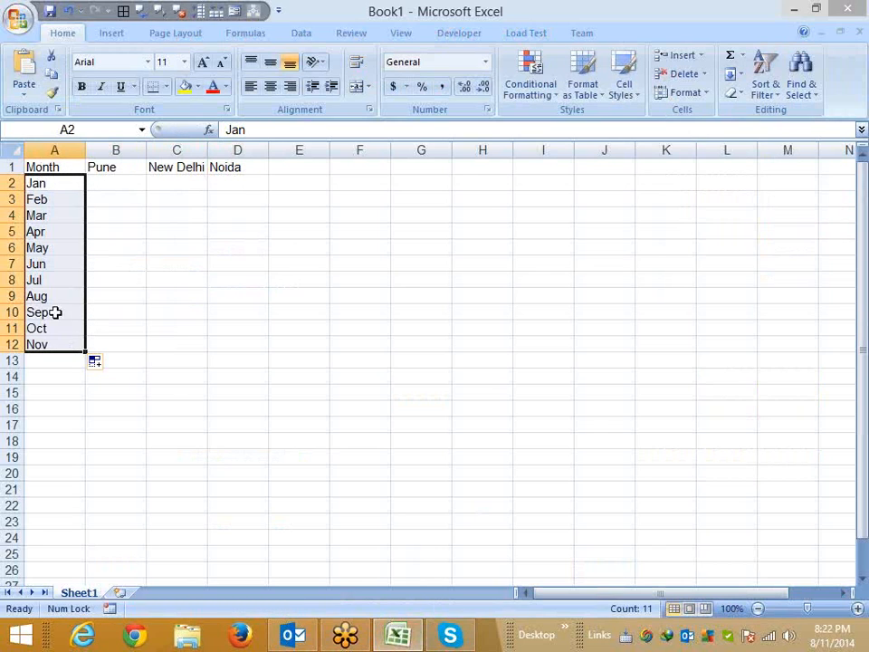
pyautogui.moveTo(51, 294); pyautogui.dragTo(54, 355)
pyautogui.press('Delete')
# Enter the formula =RANDBETWEEN(10,90) in B2 for Pune's January figure.
pyautogui.click(102, 183)
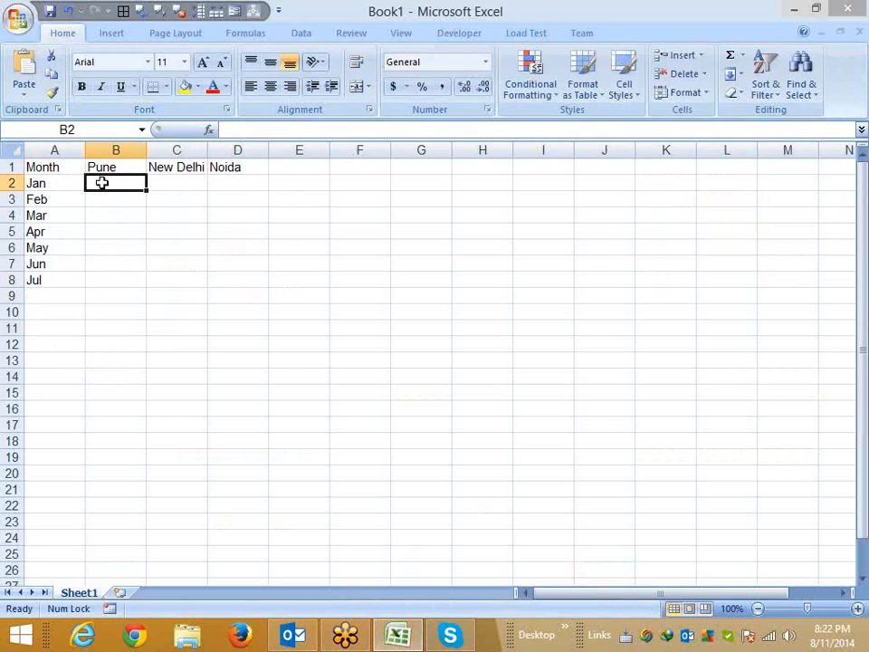
pyautogui.write('=r')
pyautogui.press('Down')
pyautogui.press('Down')
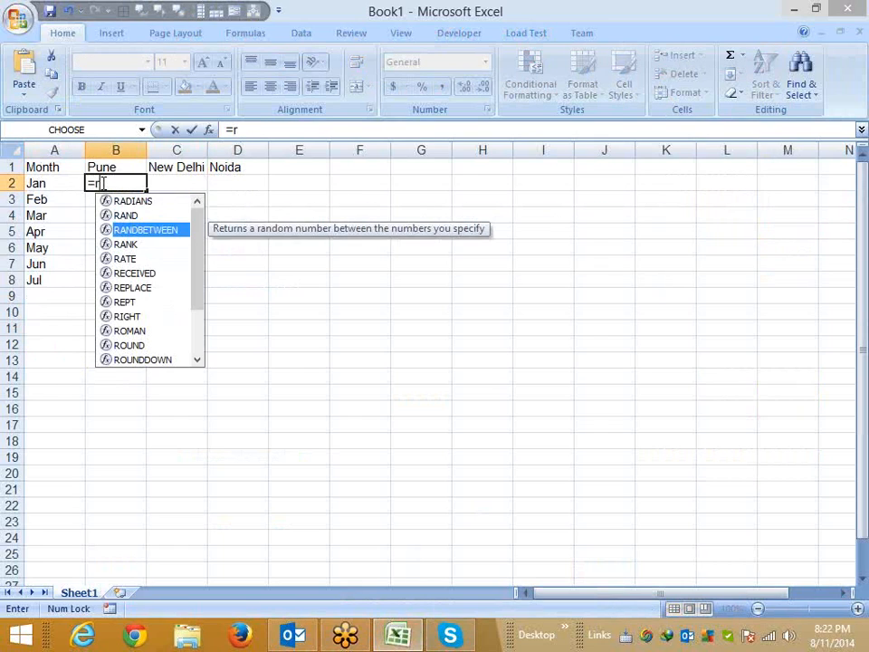
pyautogui.press('Tab')
pyautogui.write('10,90')
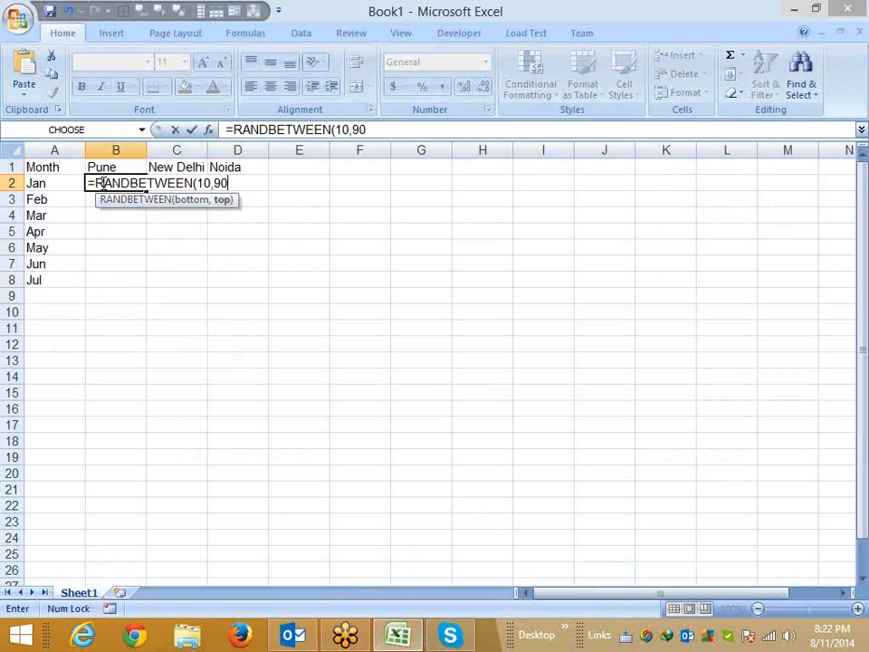
pyautogui.hotkey('ctrl', 'Return')
# Fill the random-number formula from B2 across to column D and down to row 8.
pyautogui.hotkey('shift', 'Right')
pyautogui.hotkey('shift', 'Right')
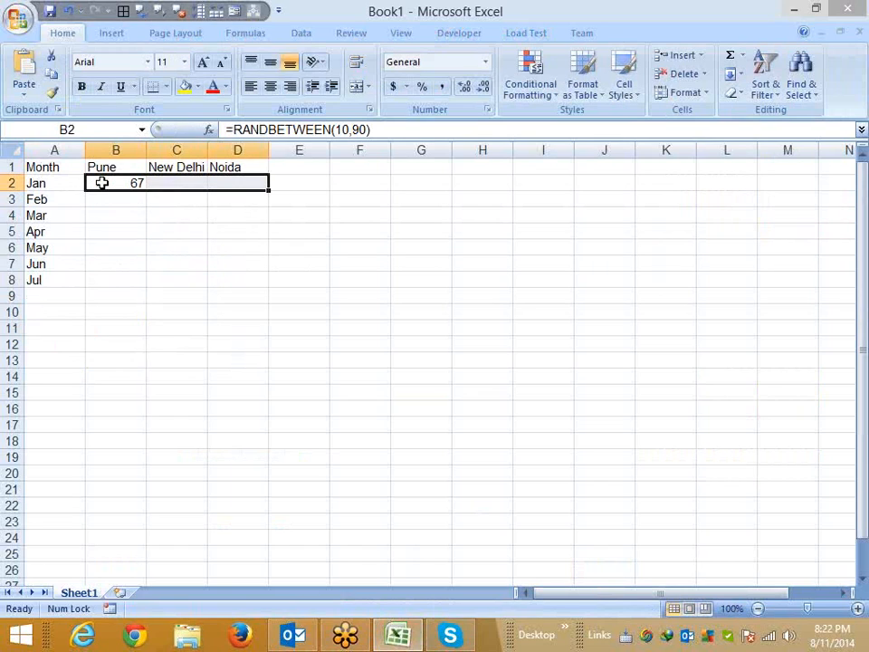
pyautogui.hotkey('ctrl', 'r')
pyautogui.hotkey('shift', 'Down')
pyautogui.hotkey('shift', 'Down')
pyautogui.hotkey('shift', 'Down')
pyautogui.hotkey('shift', 'Down')
pyautogui.hotkey('shift', 'Down')
pyautogui.hotkey('shift', 'Down')
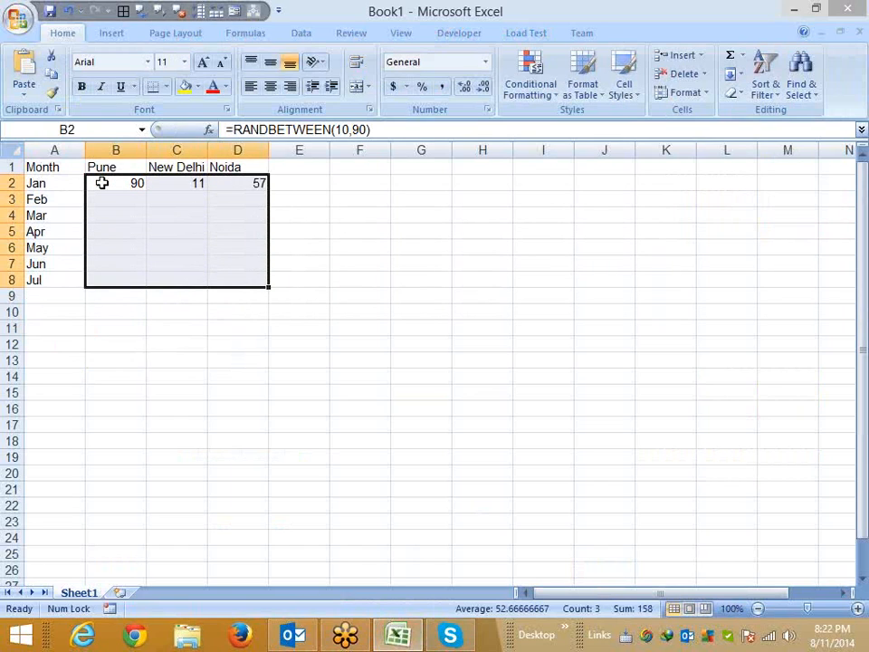
pyautogui.hotkey('ctrl', 'd')
# Replace the formulas in B2:D8 with their static values by copying the range and pasting values in place.
pyautogui.hotkey('ctrl', 'c')
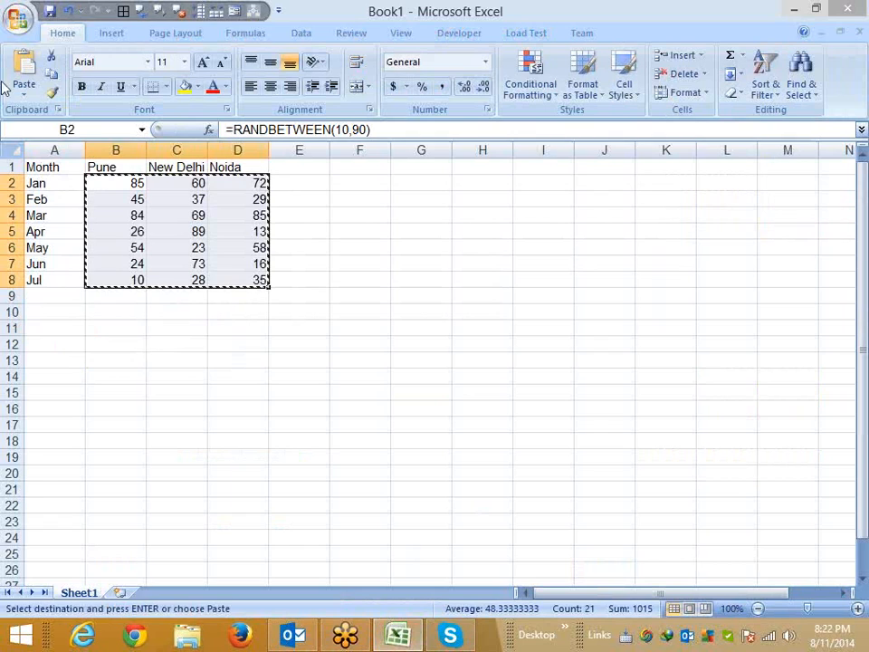
pyautogui.click(111, 33)
pyautogui.click(39, 91)
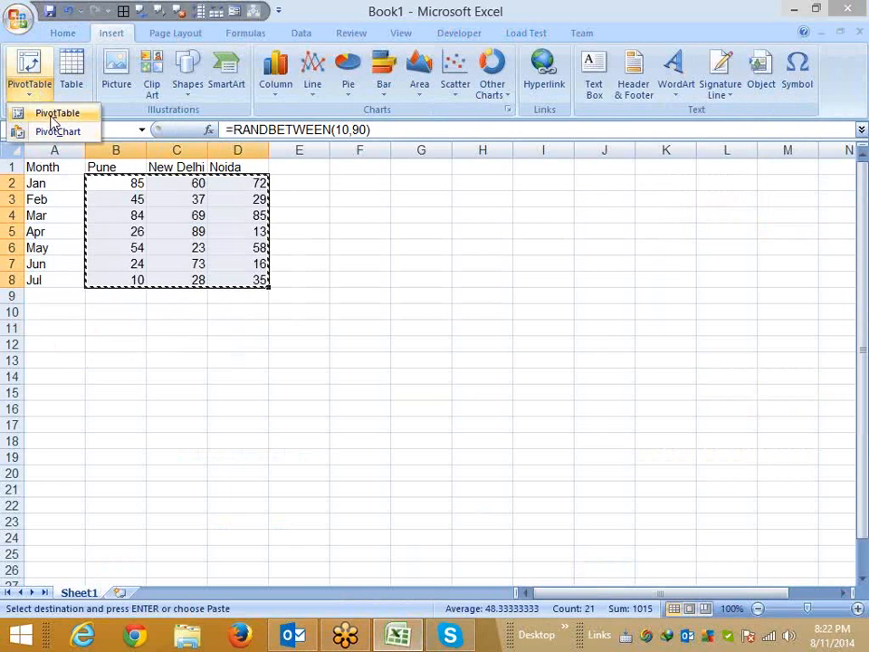
pyautogui.click(63, 34)
pyautogui.click(30, 90)
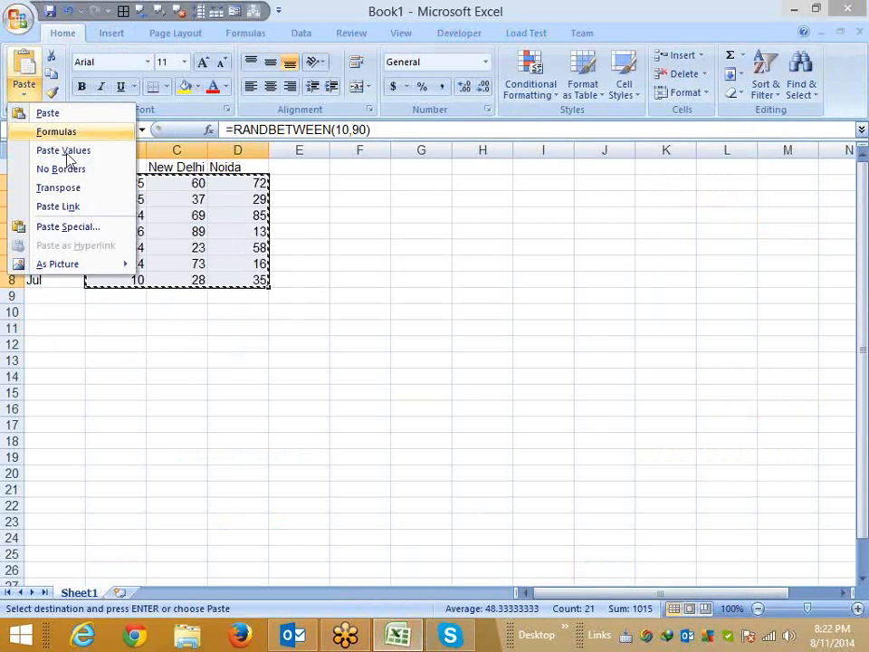
pyautogui.click(68, 151)
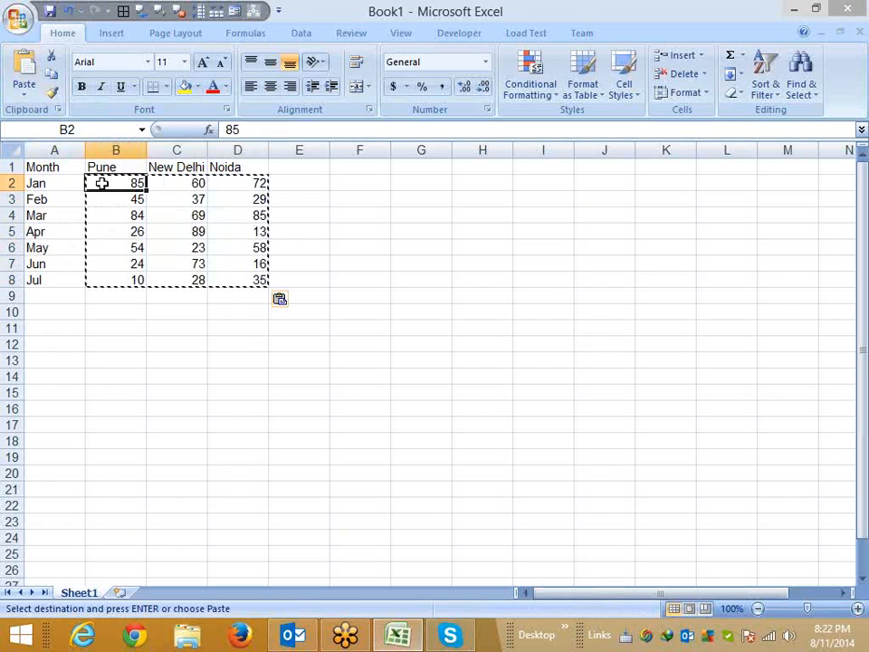
# Insert a 2-D clustered column chart from A1:D8 and place it beside the table.
pyautogui.click(860, 38)
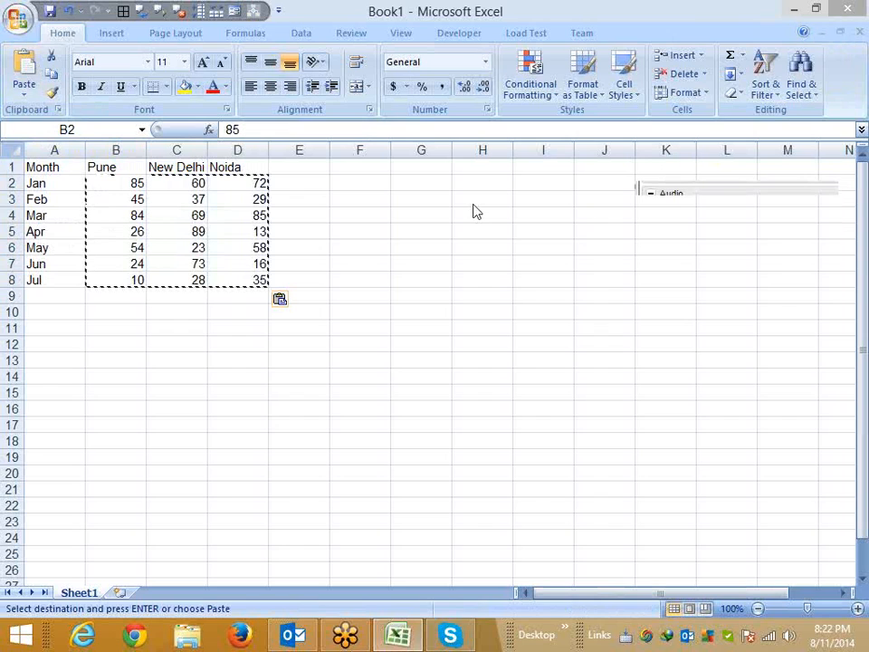
pyautogui.click(126, 214)
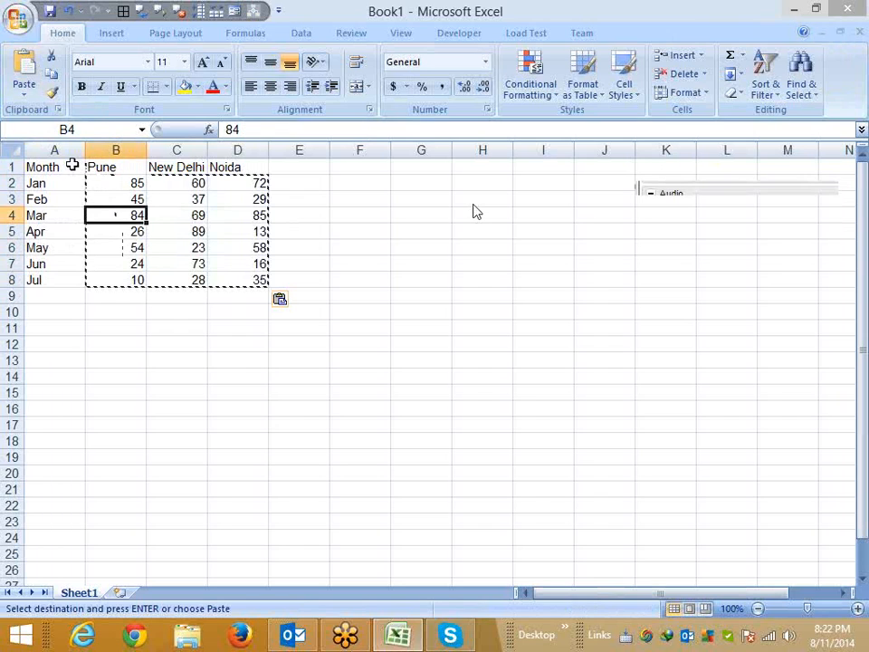
pyautogui.moveTo(71, 166); pyautogui.dragTo(231, 277)
pyautogui.click(111, 33)
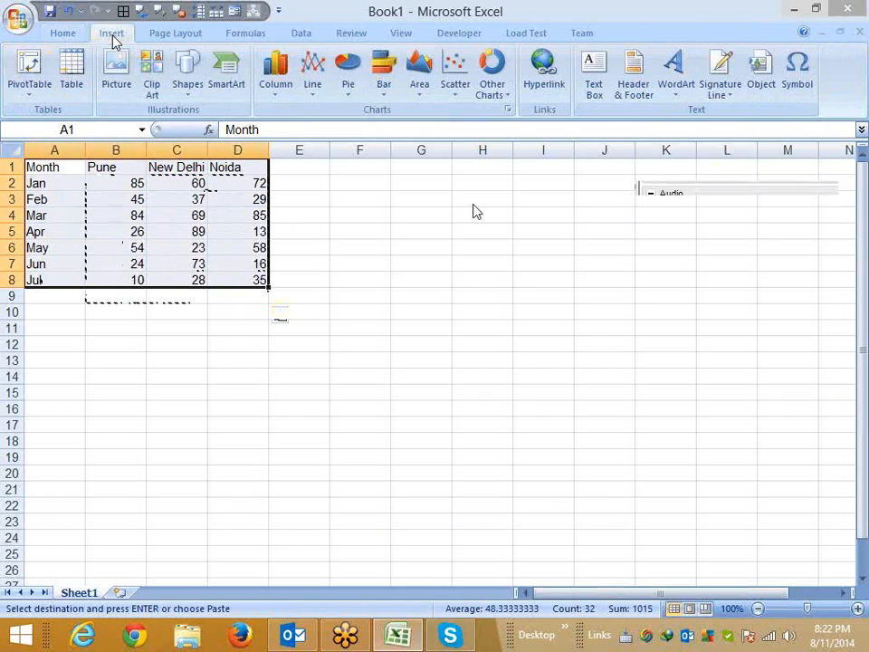
pyautogui.click(275, 74)
pyautogui.click(281, 149)
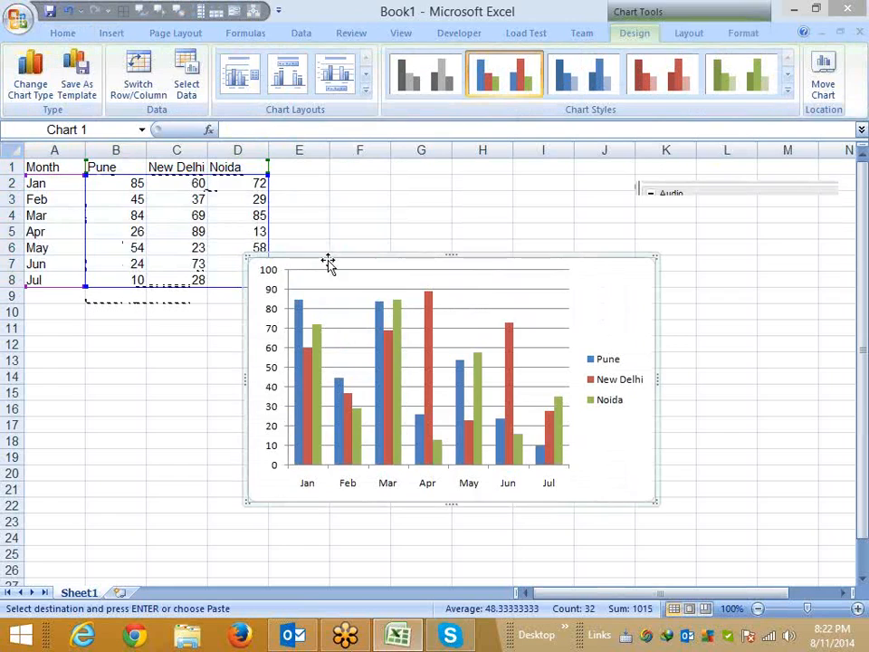
pyautogui.moveTo(328, 259); pyautogui.dragTo(358, 181)
# Add an Aug row in row 9 with 85 for Pune, 65 for New Delhi and 40 for Noida.
pyautogui.click(70, 307)
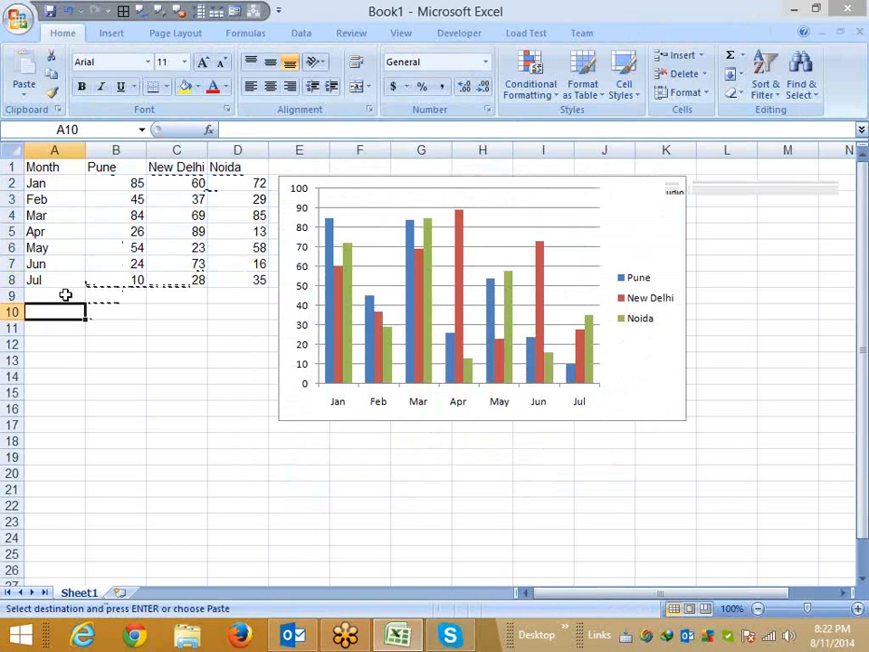
pyautogui.click(65, 294)
pyautogui.write('Aug')
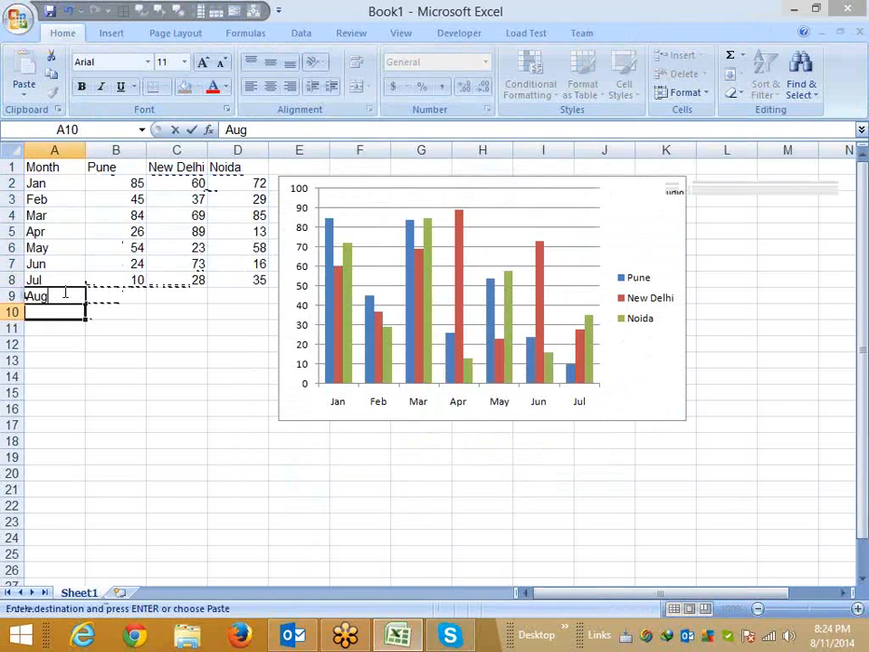
pyautogui.press('Return')
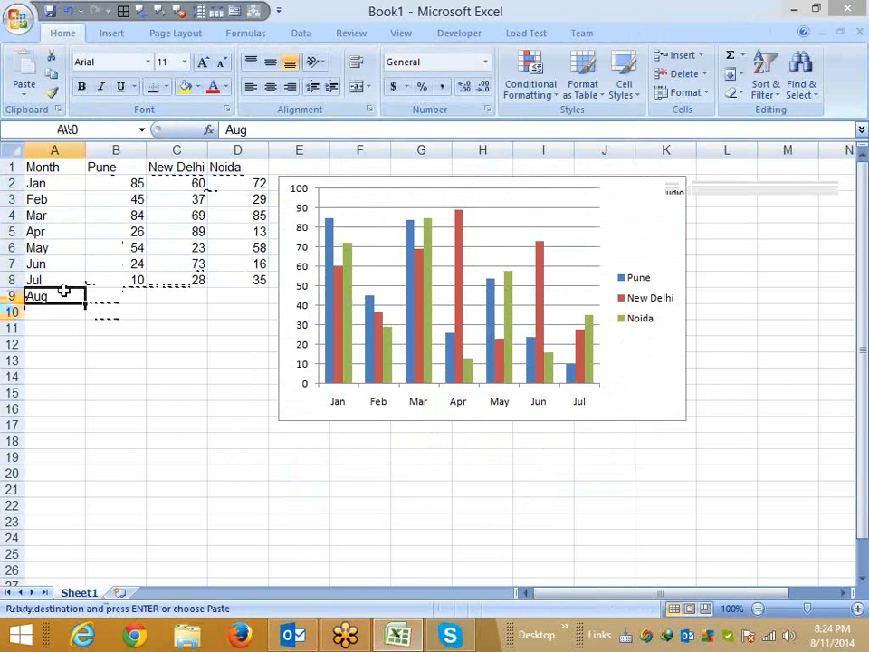
pyautogui.press('Right')
pyautogui.write('86')
pyautogui.press('BackSpace')
pyautogui.write('5')
pyautogui.press('Tab')
pyautogui.write('65')
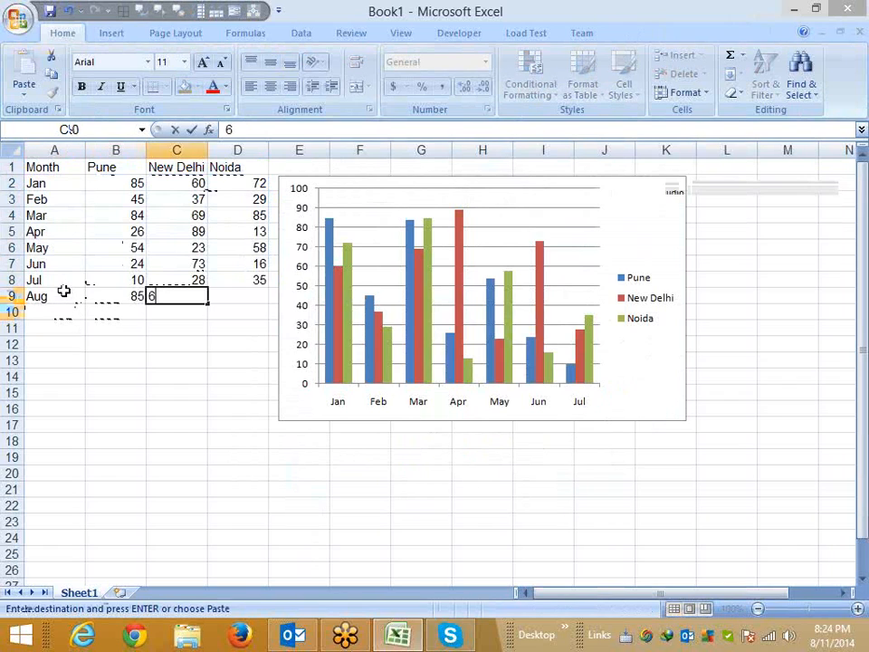
pyautogui.press('Tab')
pyautogui.write('40')
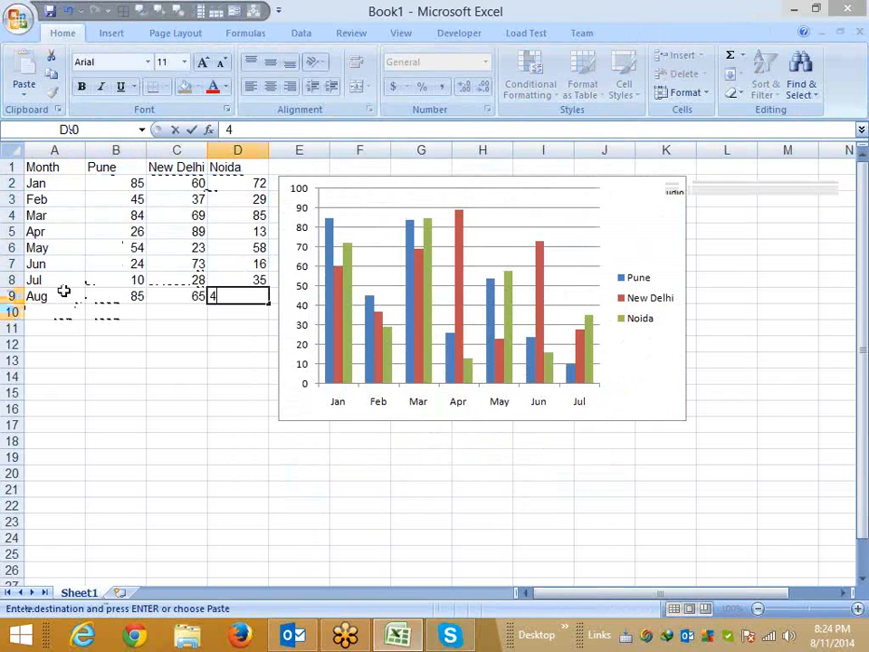
pyautogui.press('Return')
# Extend the chart's source range to include the Aug row, stretching it to row 13 and bringing it back to row 9.
pyautogui.click(309, 407)
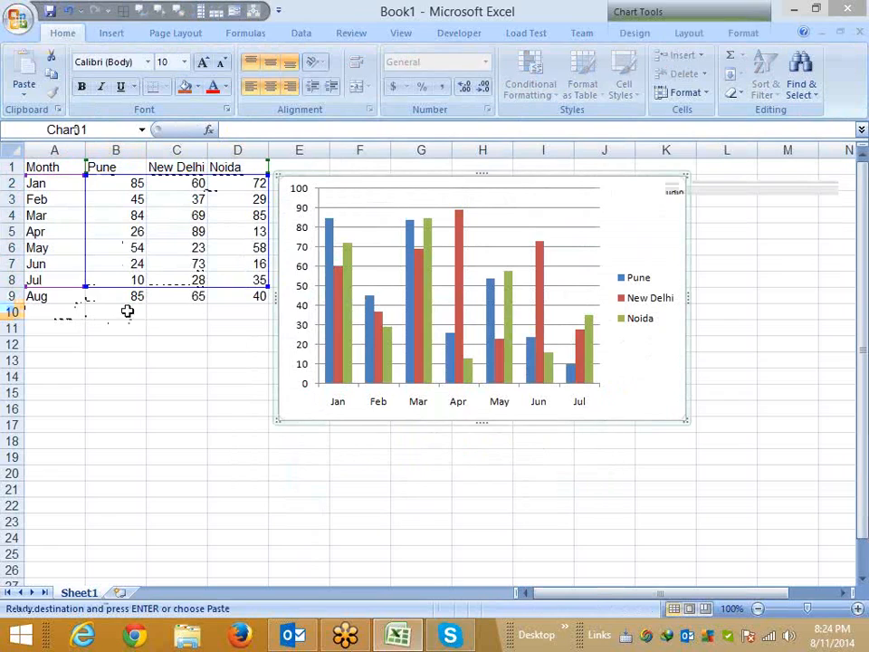
pyautogui.moveTo(87, 297); pyautogui.dragTo(89, 302)
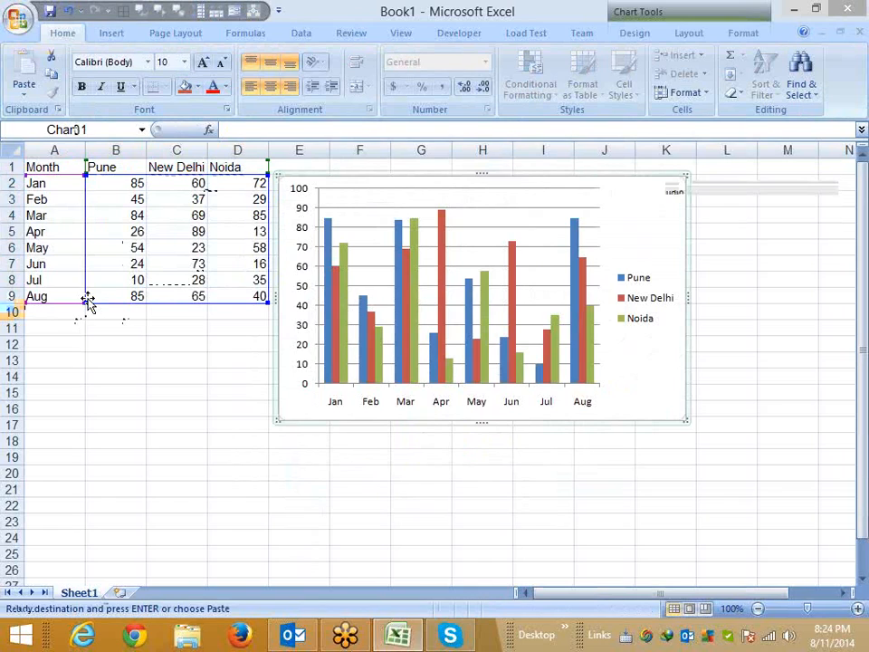
pyautogui.moveTo(88, 302); pyautogui.dragTo(84, 364)
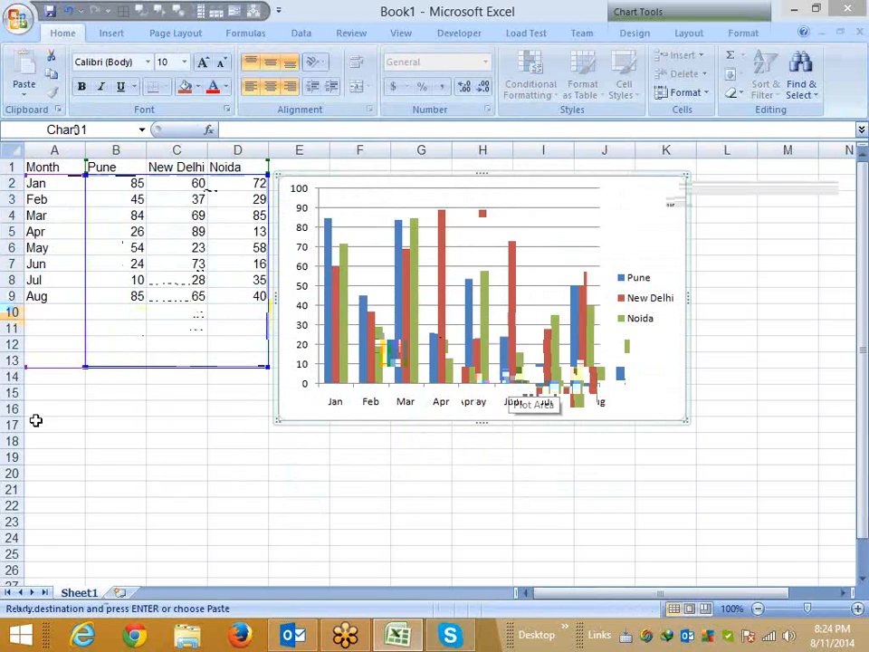
pyautogui.moveTo(84, 365); pyautogui.dragTo(81, 309)
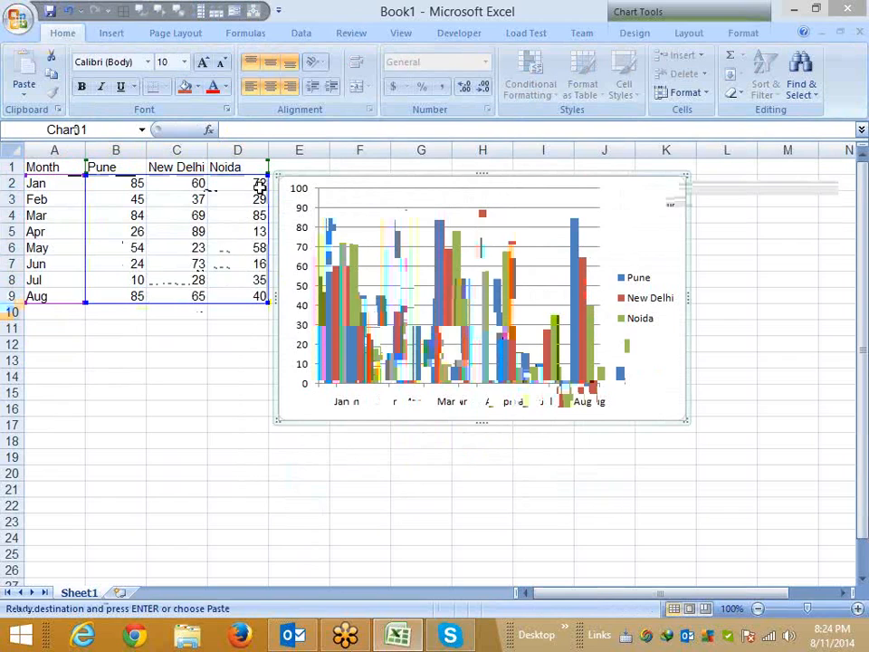
# Narrow the chart's source range so that it plots only the Pune column.
pyautogui.moveTo(154, 170); pyautogui.dragTo(148, 172)
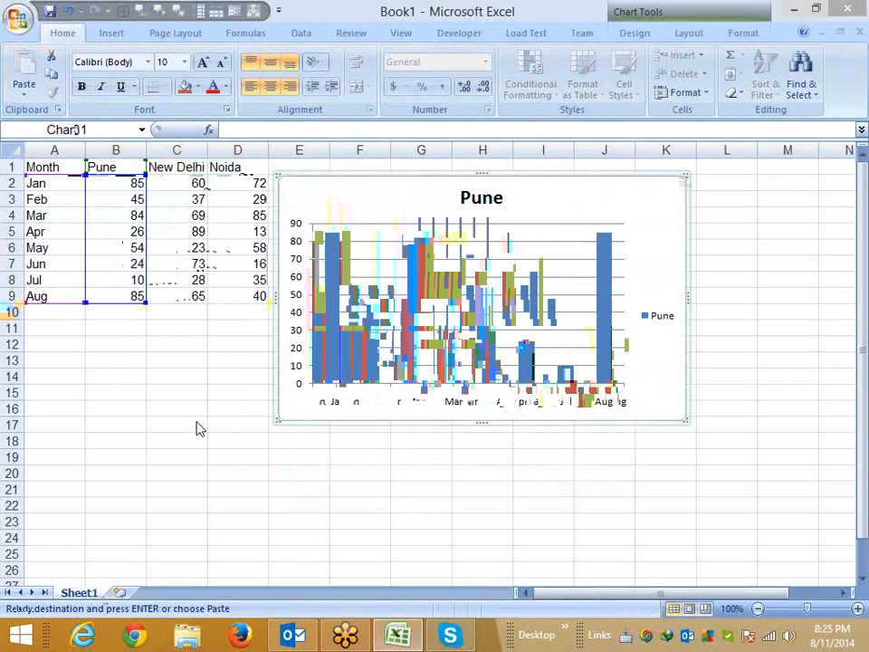
# Add a new worksheet and define the workbook-level name data for cells C1:D11 on it.
pyautogui.click(122, 592)
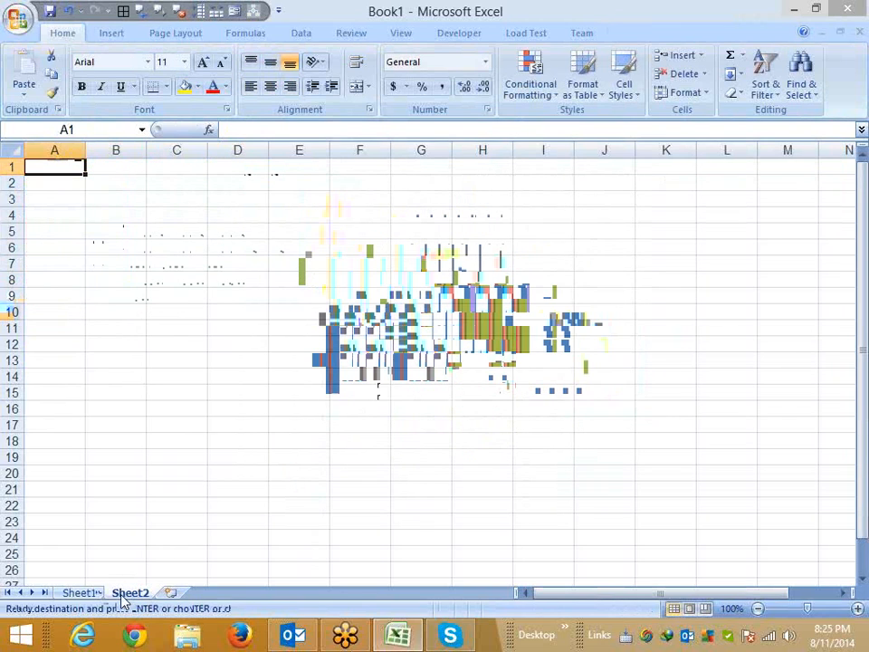
pyautogui.click(245, 36)
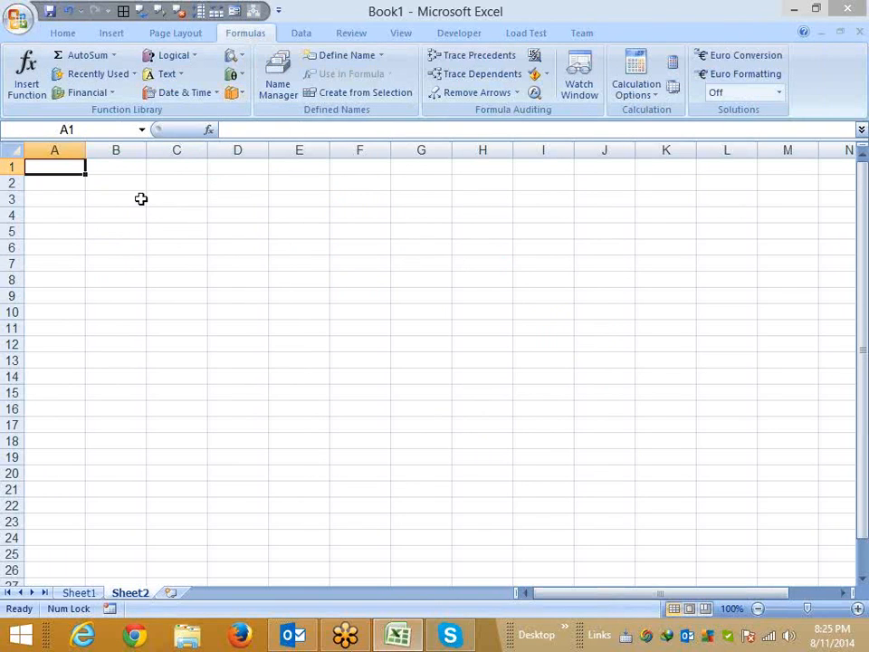
pyautogui.moveTo(180, 169); pyautogui.dragTo(237, 328)
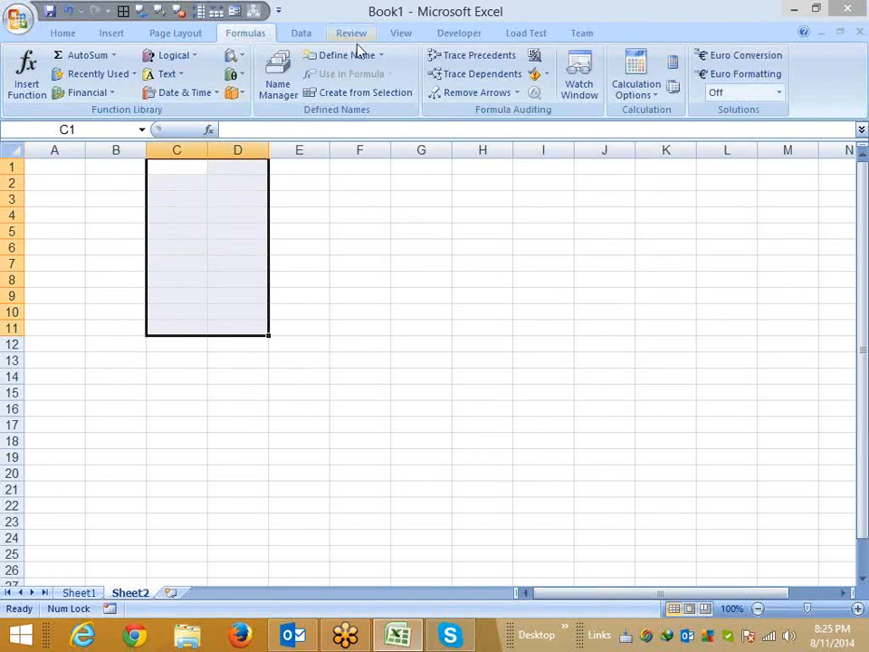
pyautogui.click(353, 54)
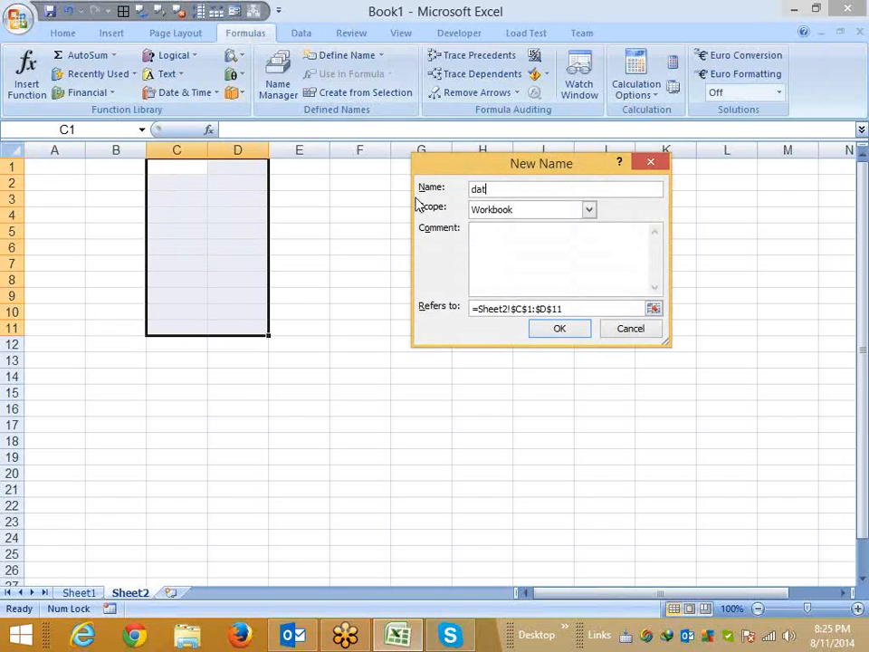
pyautogui.click(576, 326)
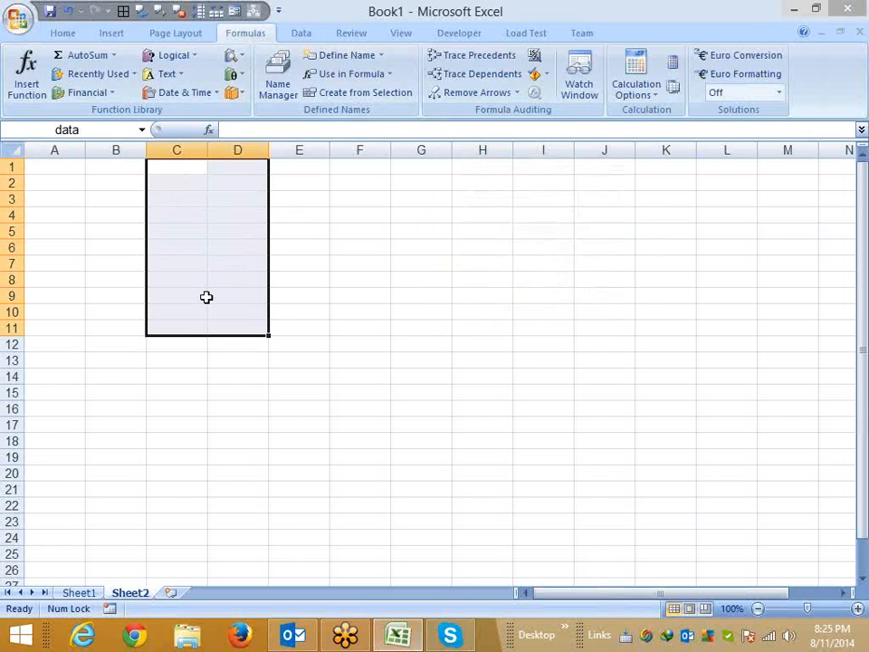
pyautogui.click(290, 342)
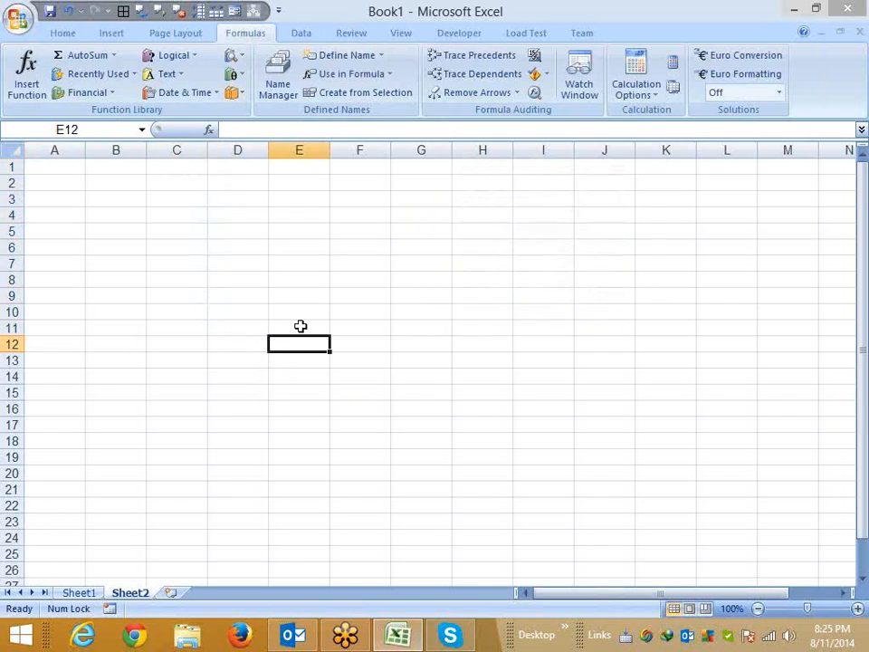
pyautogui.click(300, 325)
pyautogui.click(296, 210)
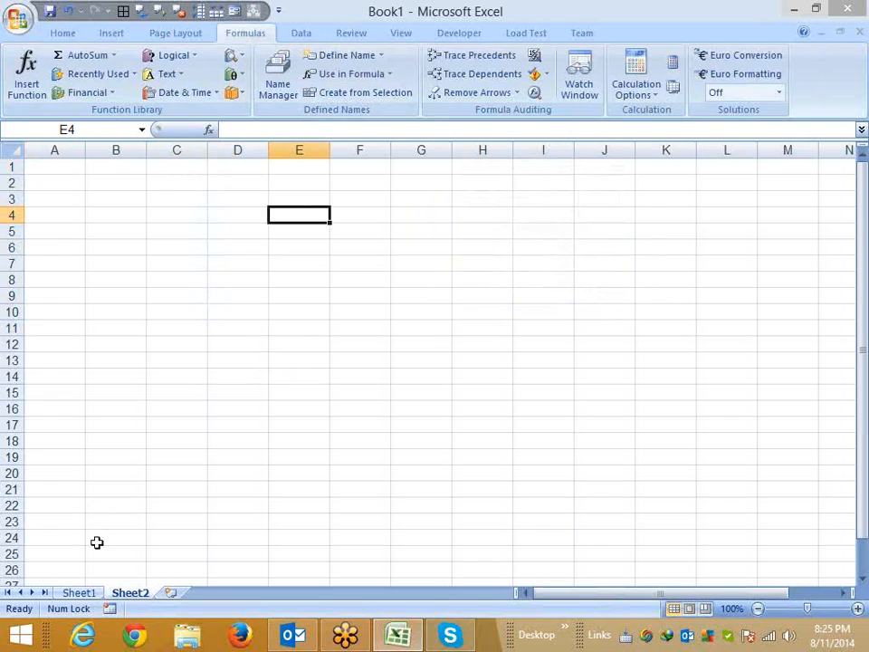
# On Sheet1, enter the formula =OFFSET(A1,1,2) in cell B14 and check it against the New Delhi value for Jan.
pyautogui.click(79, 592)
pyautogui.click(120, 369)
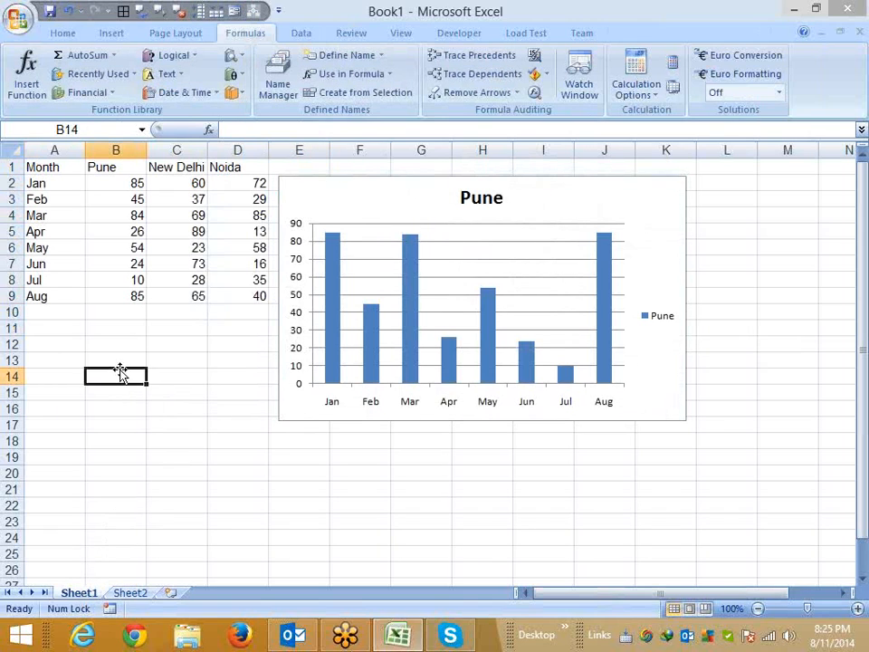
pyautogui.write('=of')
pyautogui.press('Tab')
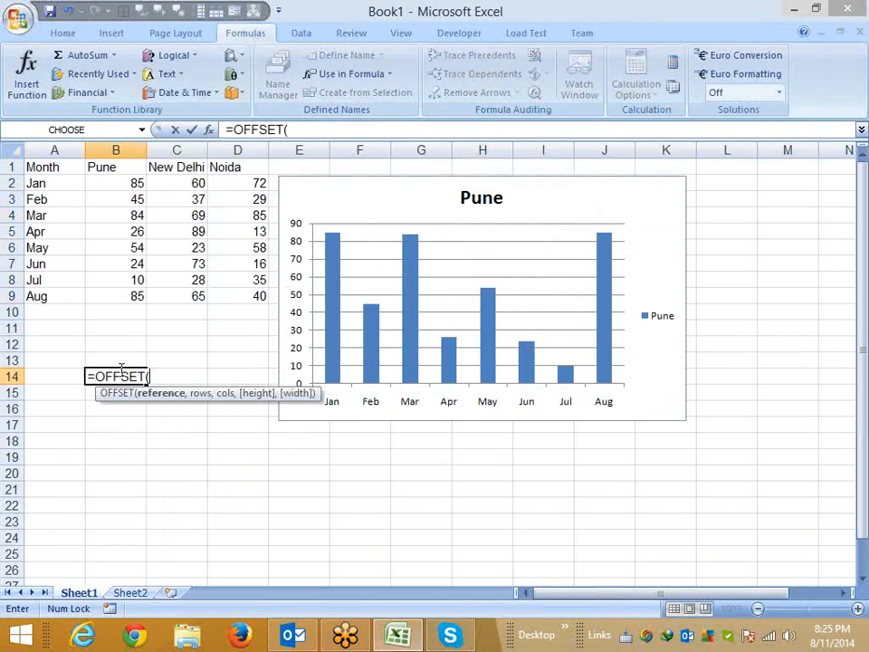
pyautogui.click(57, 166)
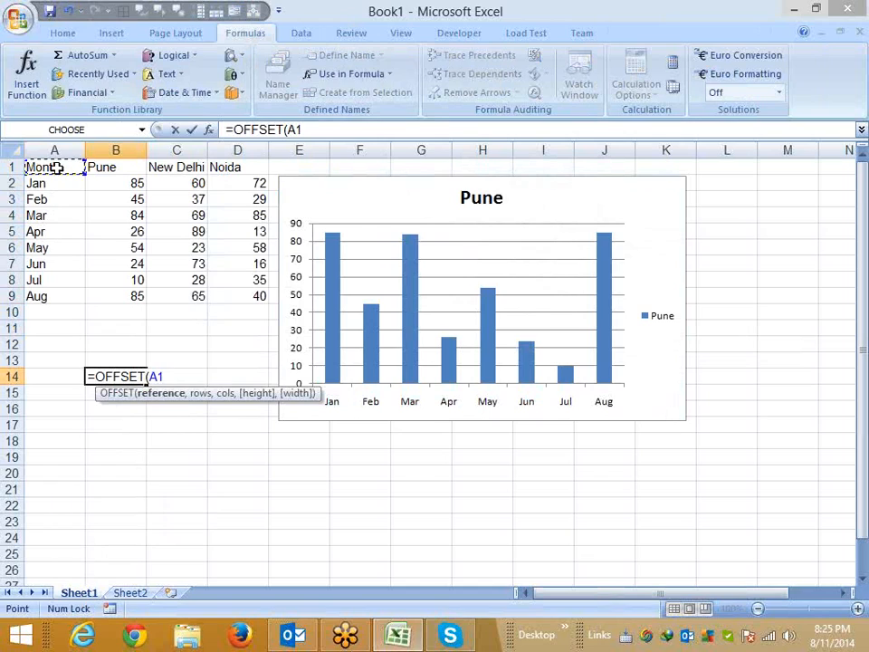
pyautogui.write(',')
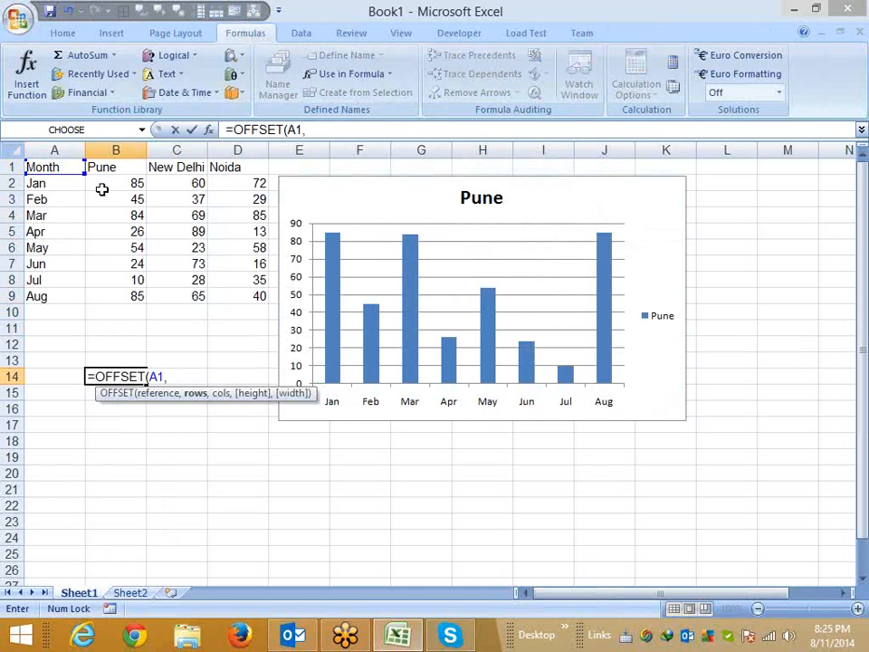
pyautogui.write('1,')
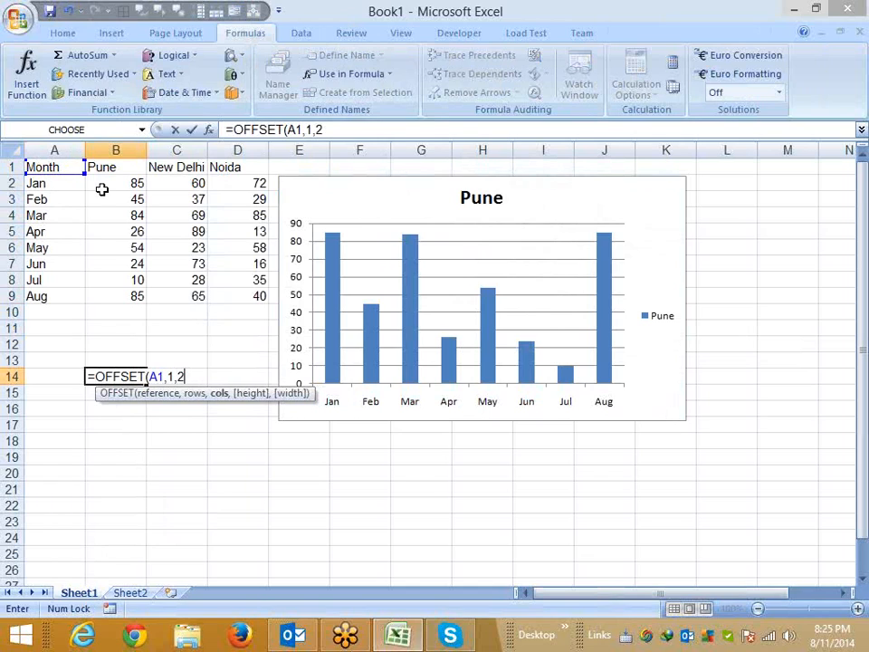
pyautogui.write('2')
pyautogui.press('Return')
pyautogui.press('Up')
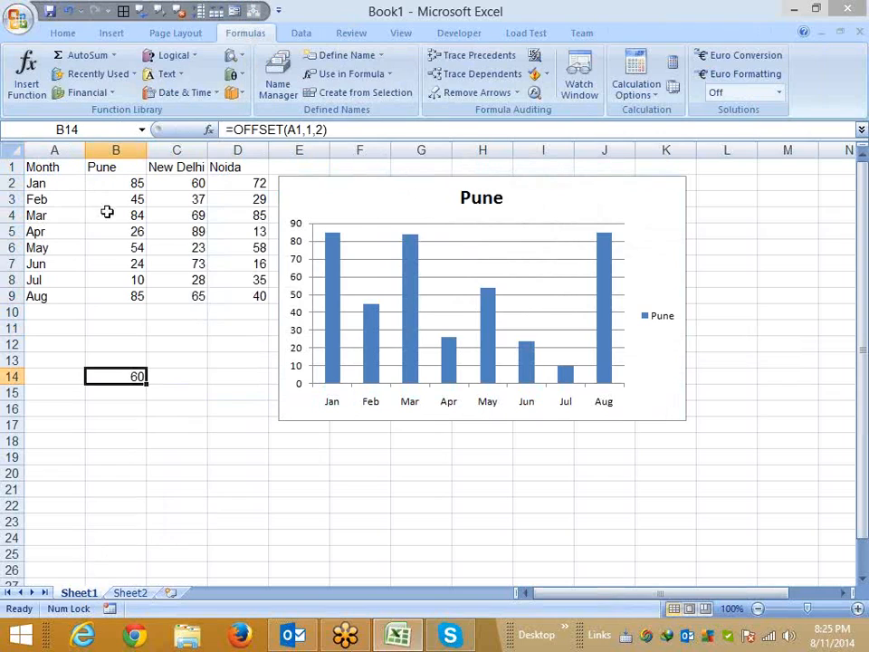
pyautogui.click(186, 184)
# Set the column offset in B14's OFFSET formula to 1 and compare it with the Pune value for Jan.
pyautogui.click(128, 375)
pyautogui.click(312, 129)
pyautogui.press('BackSpace')
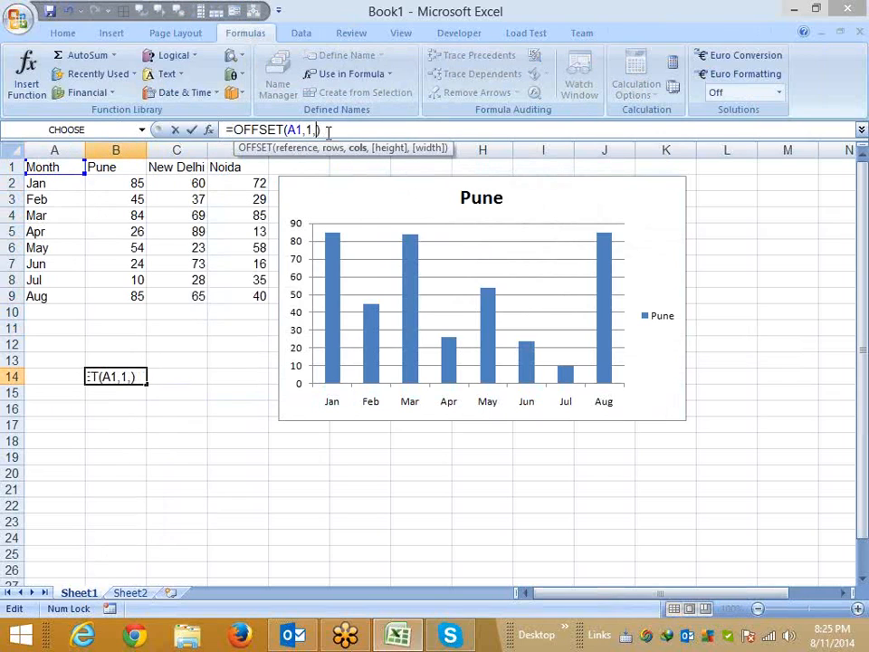
pyautogui.write('1')
pyautogui.press('Return')
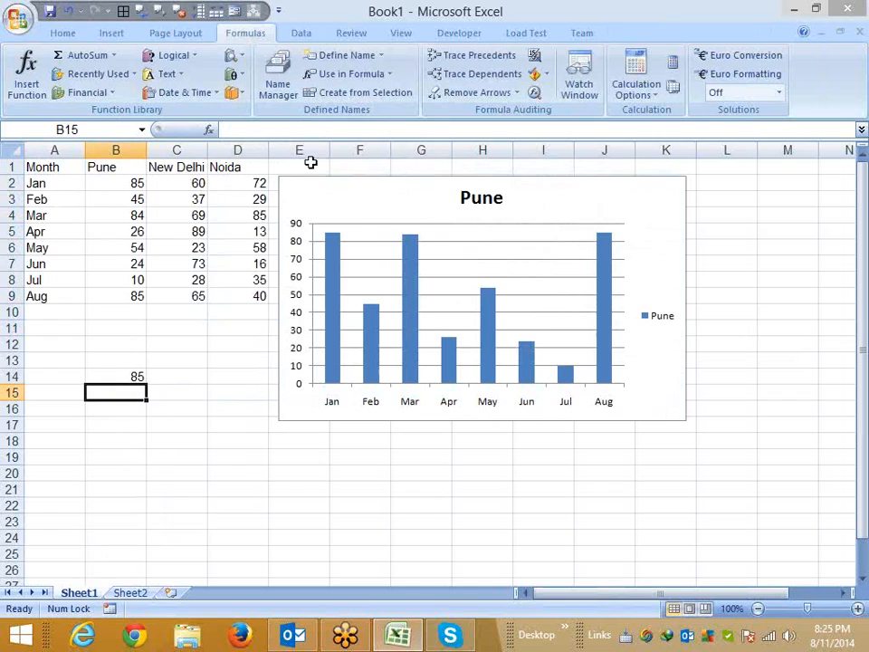
pyautogui.click(130, 183)
# Add a height of 7 and a width of 1 to B14's OFFSET formula.
pyautogui.click(138, 374)
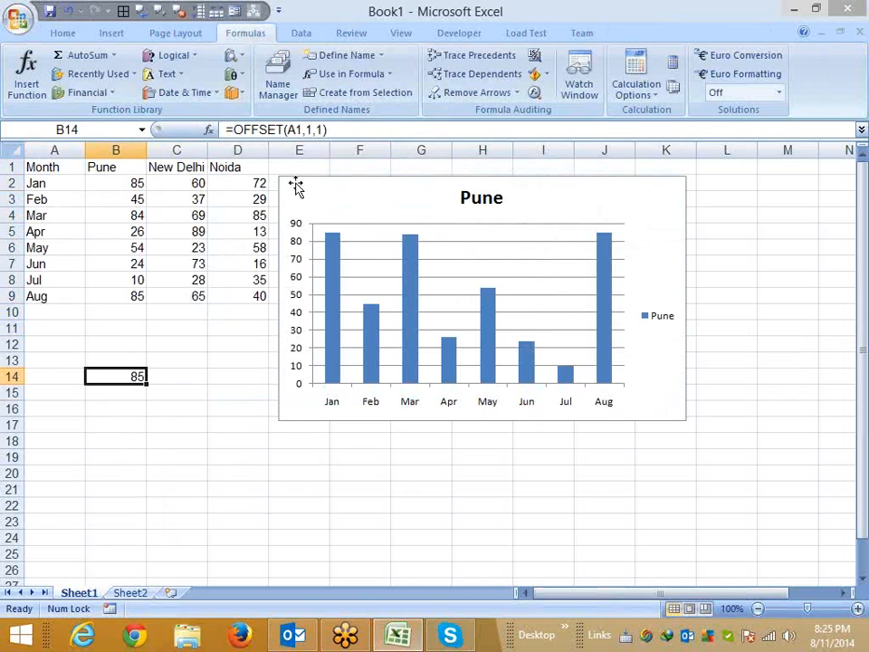
pyautogui.click(325, 130)
pyautogui.press('BackSpace')
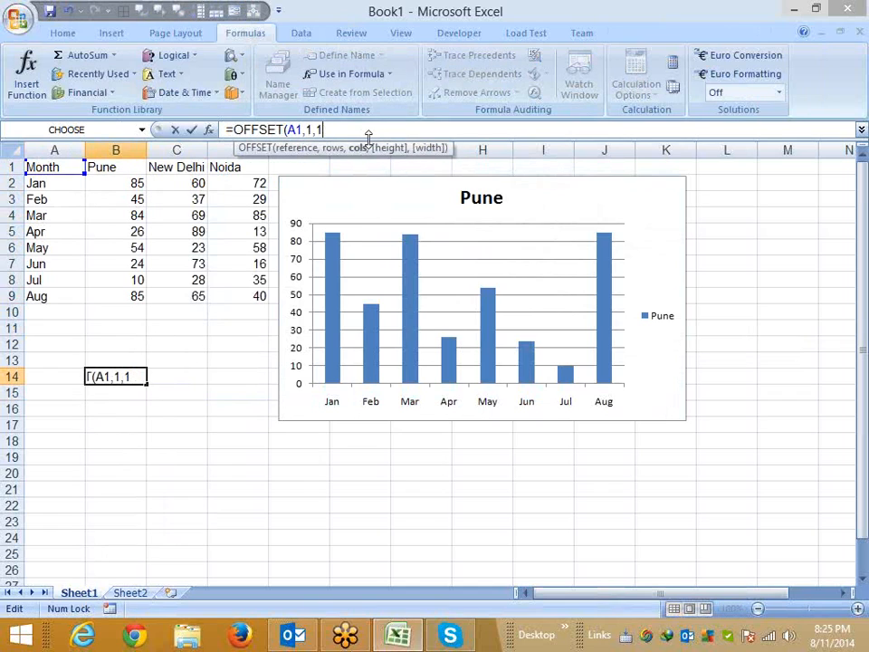
pyautogui.write(',')
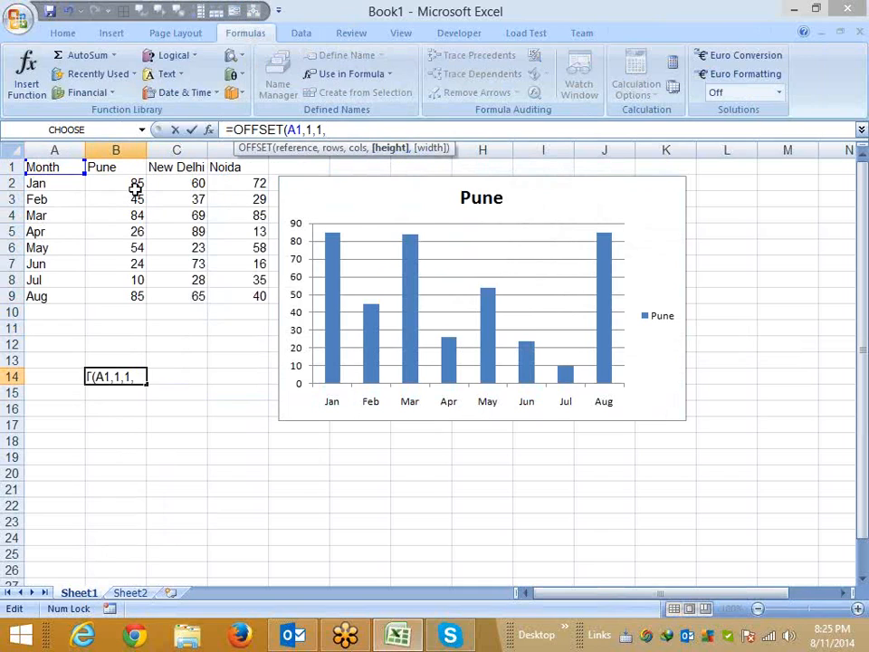
pyautogui.write('7,')
pyautogui.press('Return')
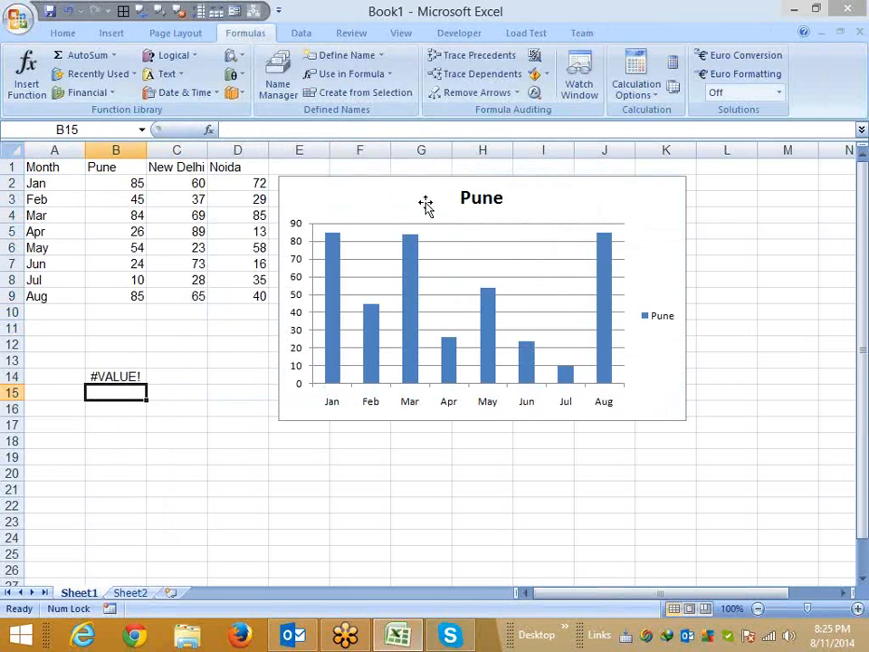
pyautogui.press('Down')
pyautogui.press('Up')
pyautogui.press('Up')
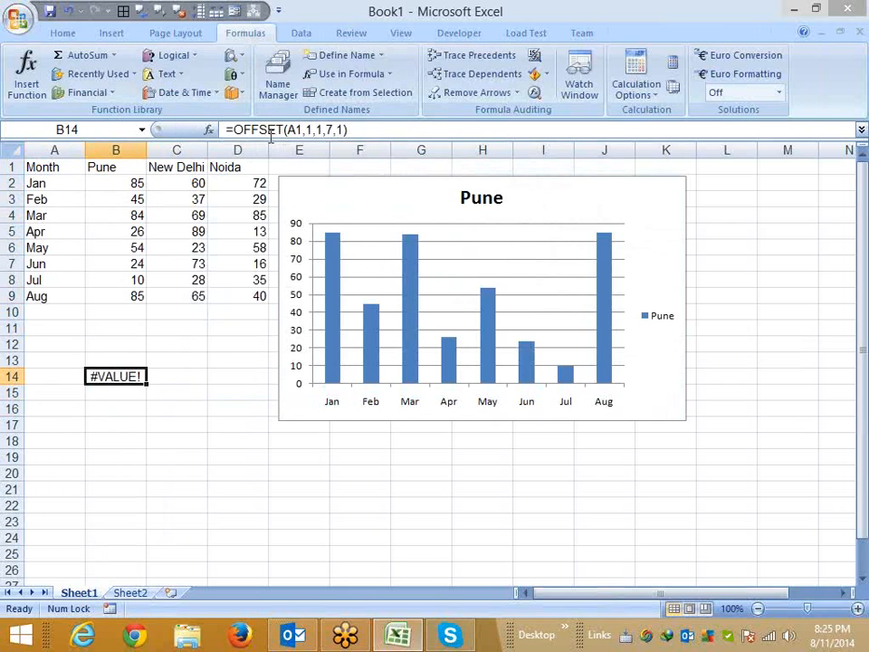
# Wrap B14's OFFSET formula in SUM to make it =SUM(OFFSET(A1,1,1,7,1)).
pyautogui.click(234, 132)
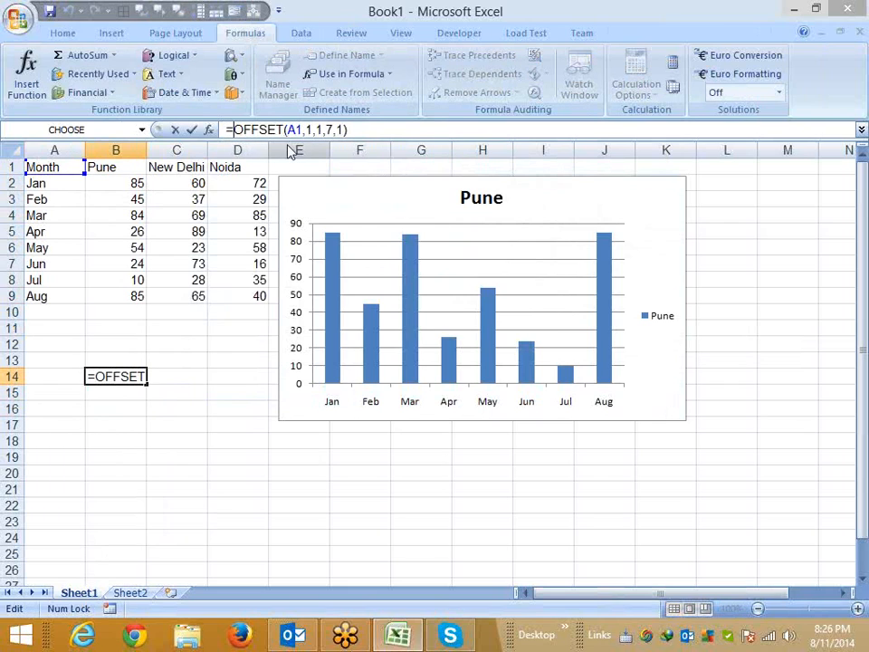
pyautogui.write('sum')
pyautogui.press('Tab')
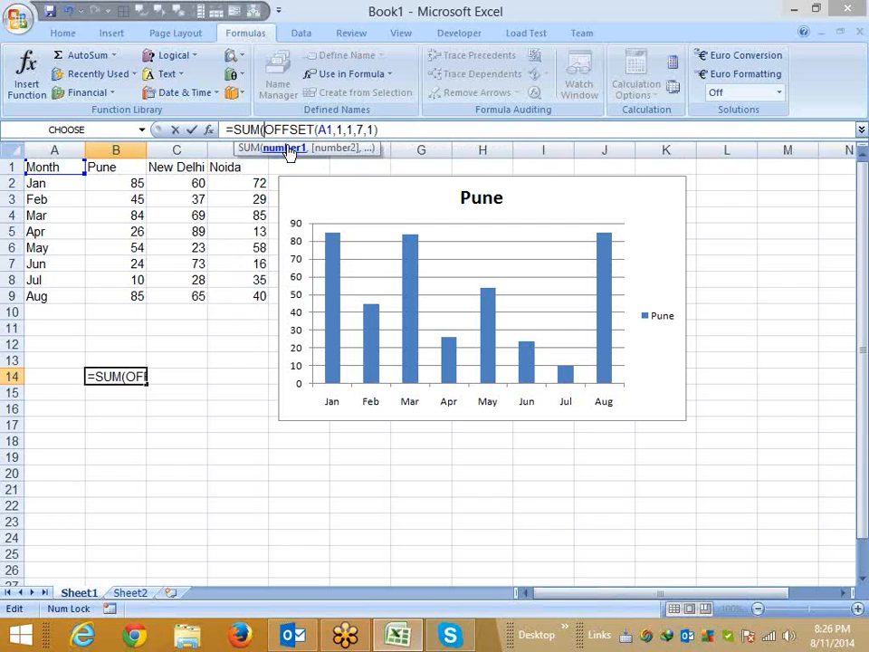
pyautogui.press('Return')
pyautogui.press('Return')
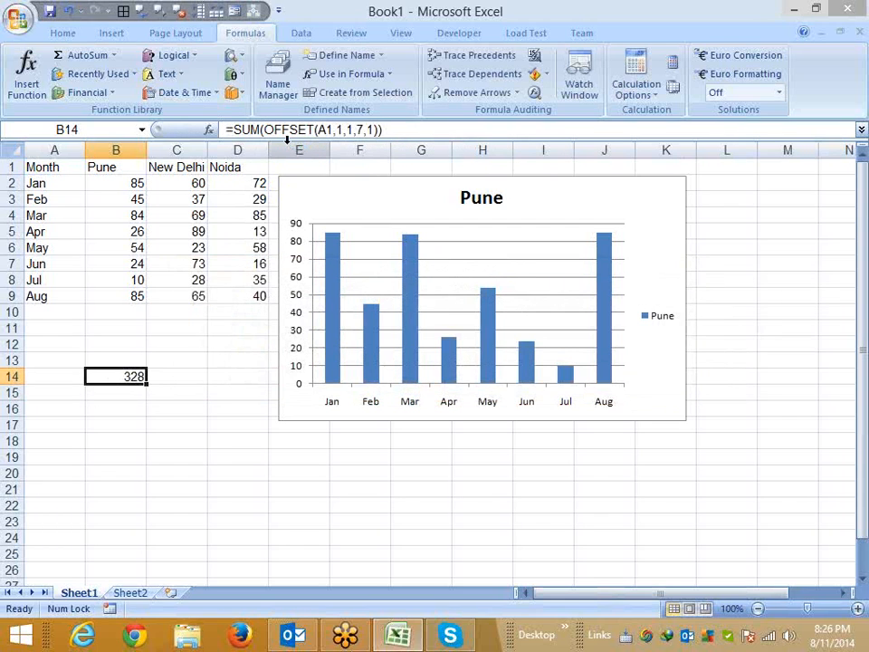
# Check the total of the Pune values in B2:B9, and evaluate B14's formula to see which range OFFSET returns.
pyautogui.moveTo(132, 295); pyautogui.dragTo(135, 188)
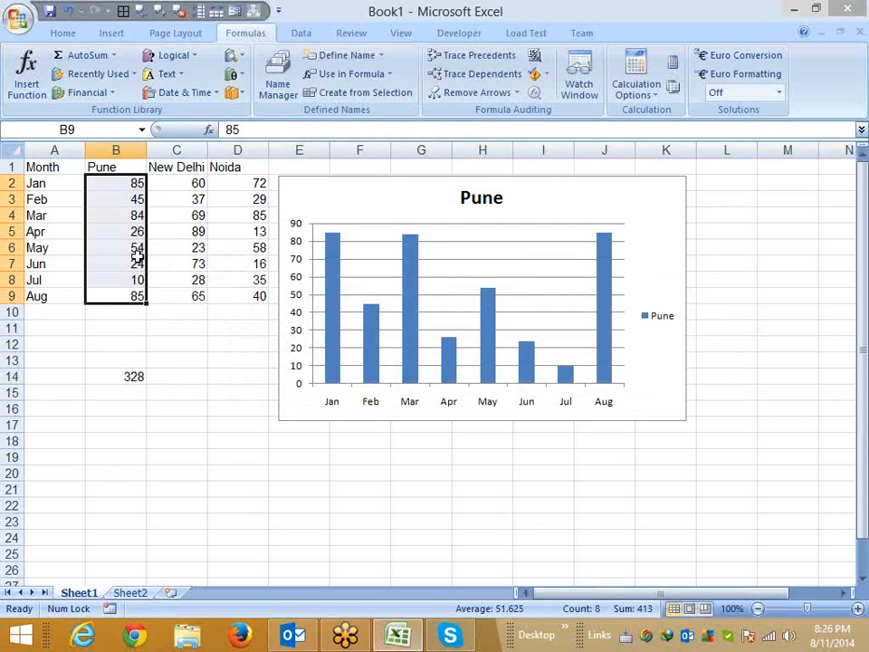
pyautogui.click(134, 373)
pyautogui.click(534, 92)
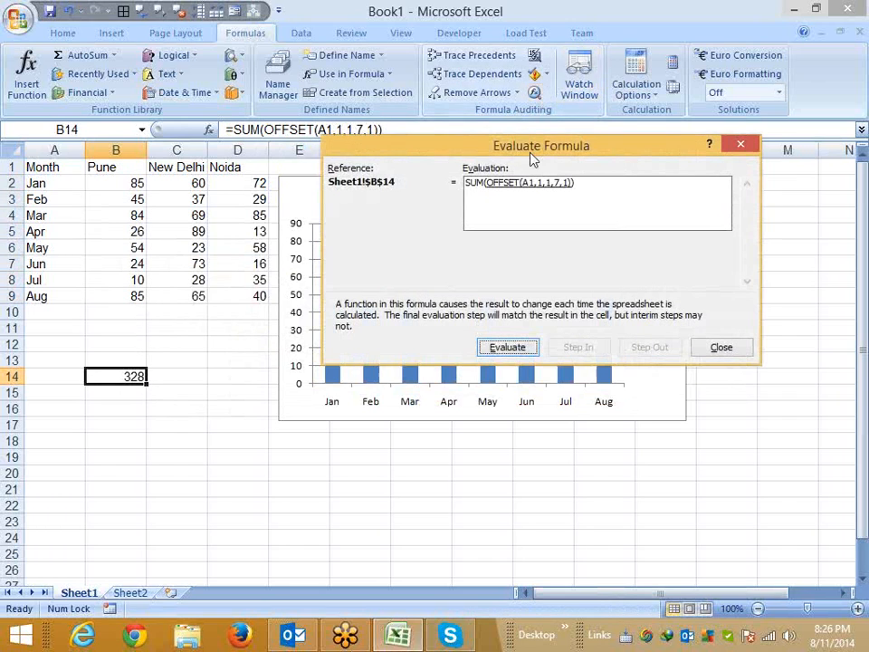
pyautogui.click(513, 352)
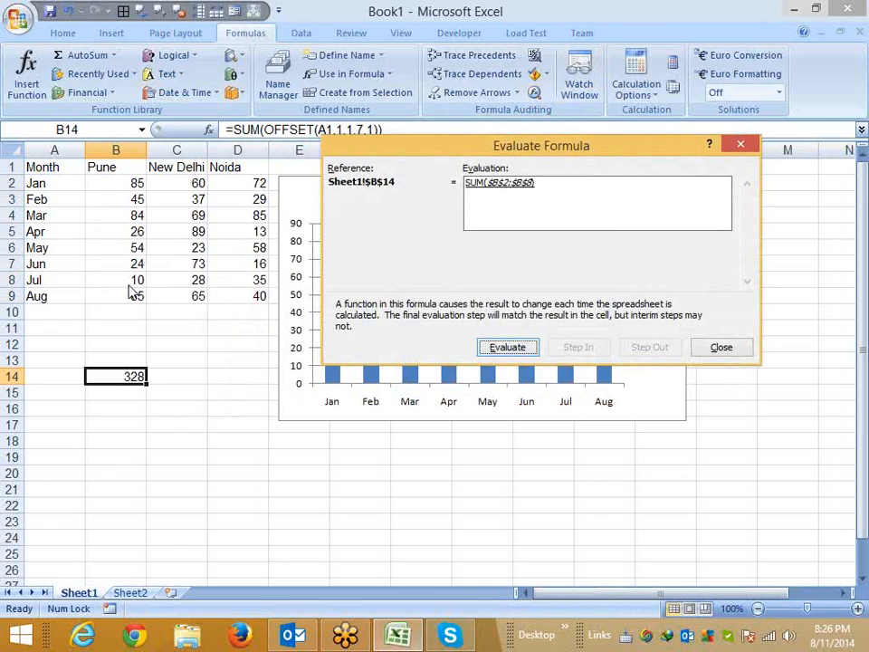
pyautogui.click(734, 349)
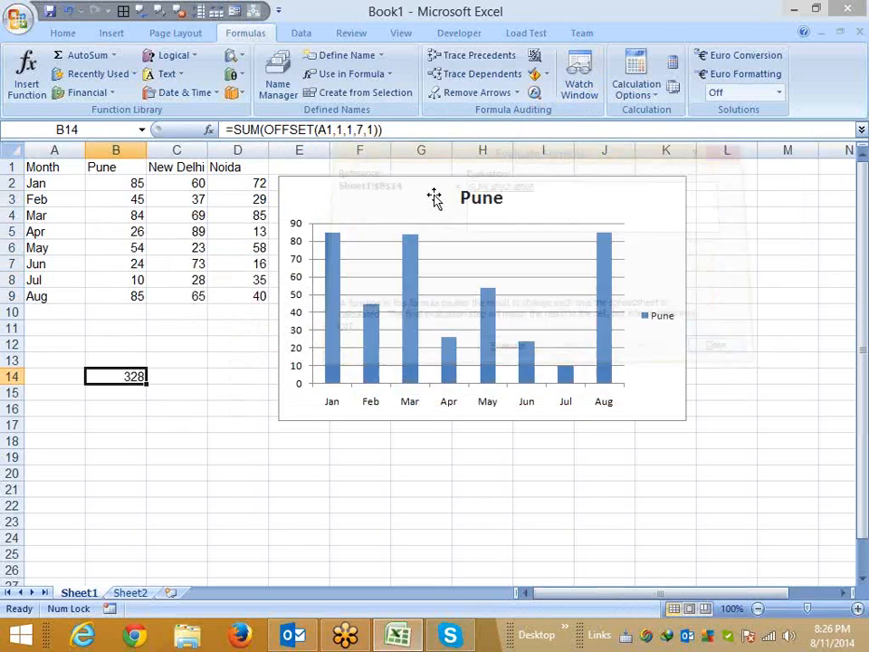
# Set the OFFSET height in B14's formula to 8 and view the formula in Evaluate Formula.
pyautogui.click(360, 130)
pyautogui.press('Delete')
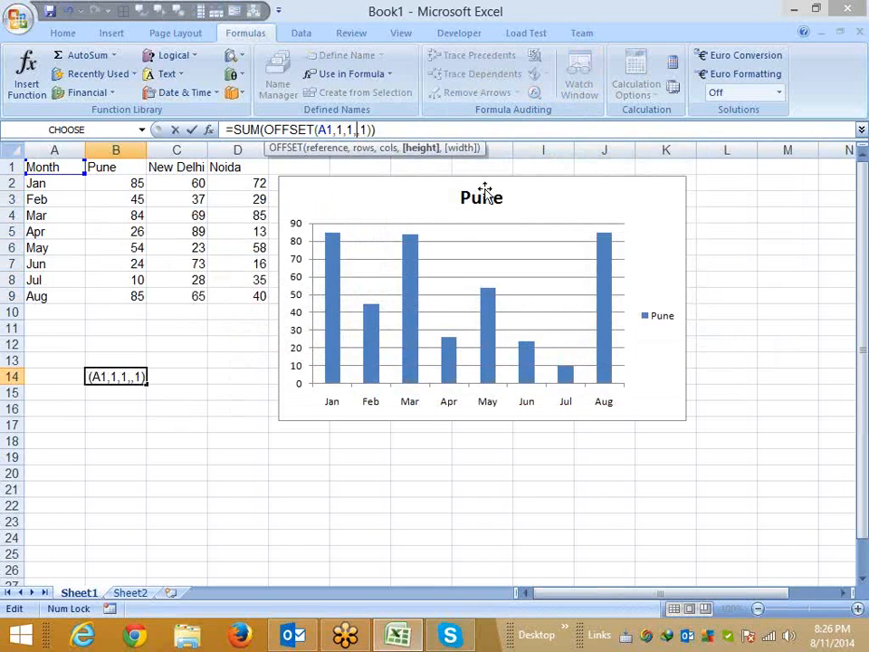
pyautogui.write('8')
pyautogui.press('Return')
pyautogui.press('Up')
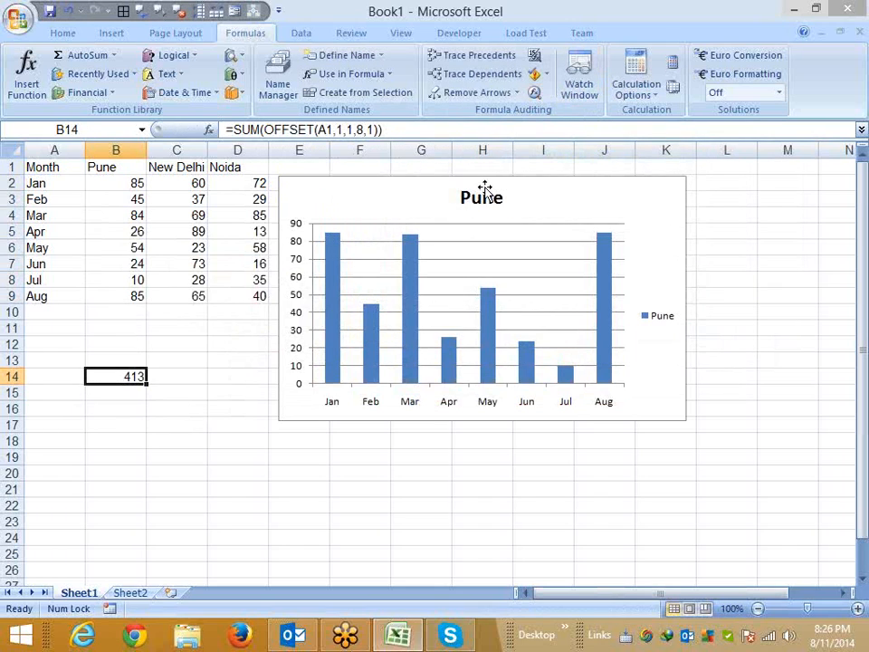
pyautogui.click(535, 94)
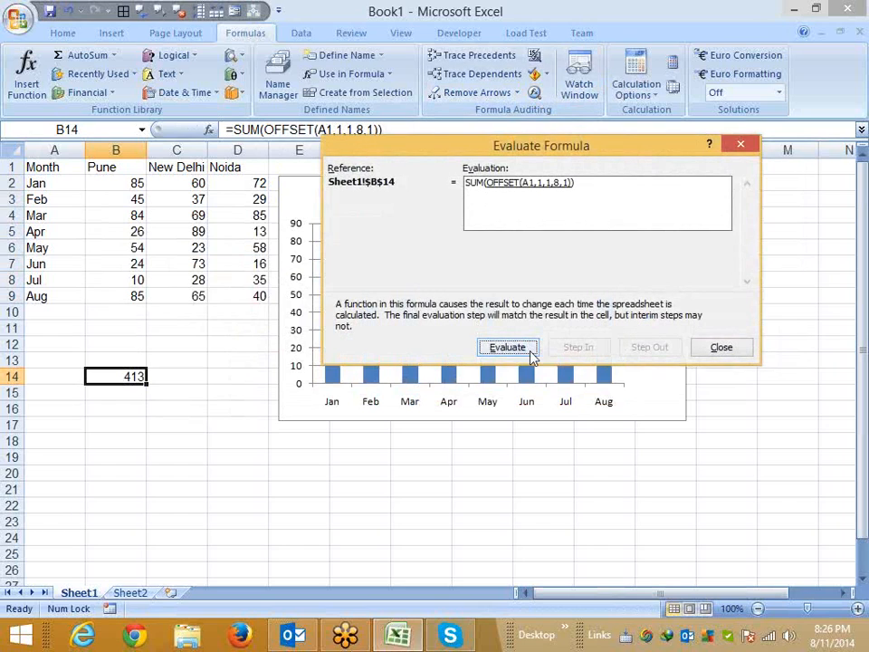
pyautogui.click(721, 347)
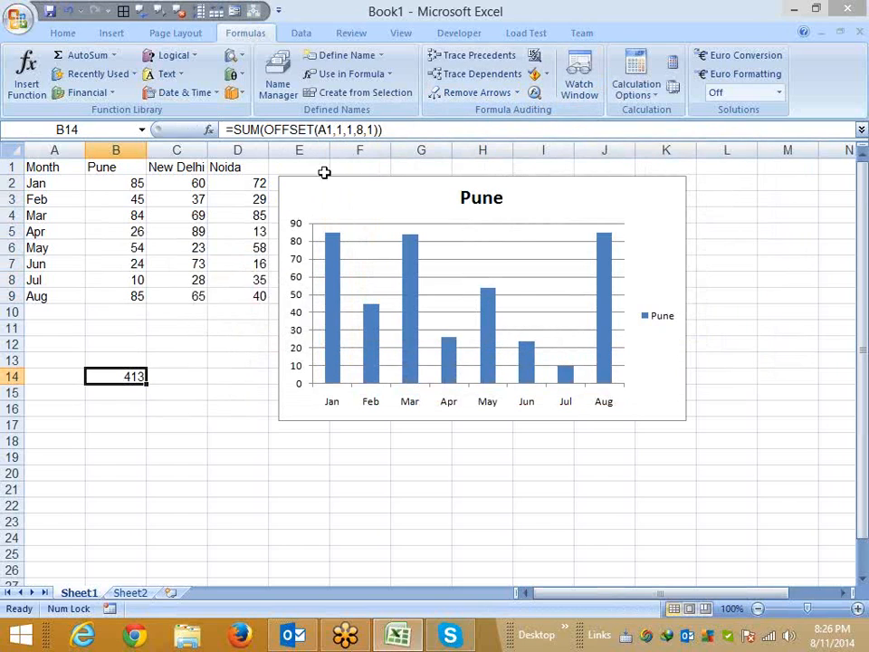
# Replace the OFFSET height of 8 in B14's formula with COUNTA(B1:B13).
pyautogui.click(356, 129)
pyautogui.press('Delete')
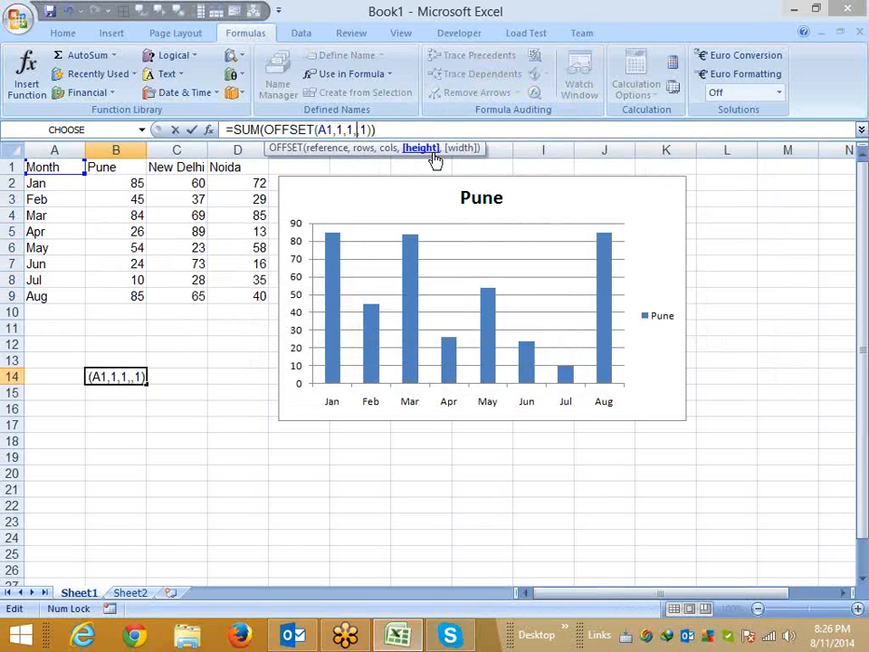
pyautogui.write('cou')
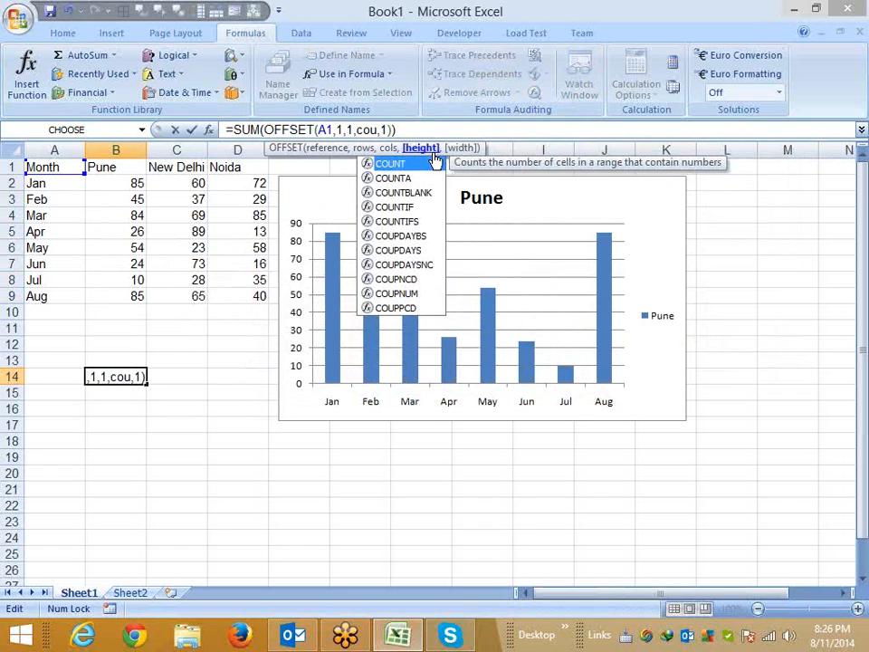
pyautogui.press('Down')
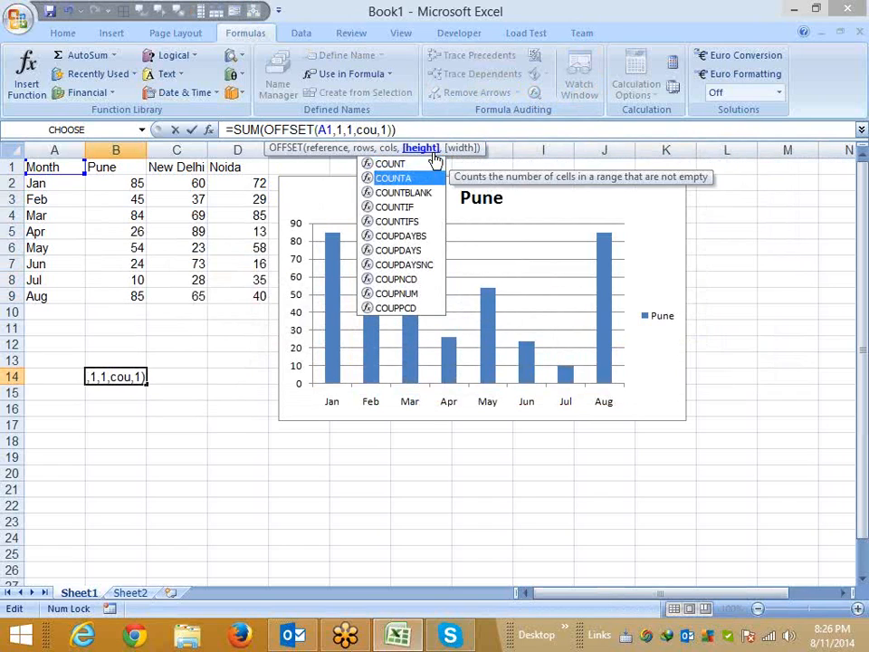
pyautogui.press('Tab')
pyautogui.click(130, 360)
pyautogui.moveTo(131, 327); pyautogui.dragTo(128, 164)
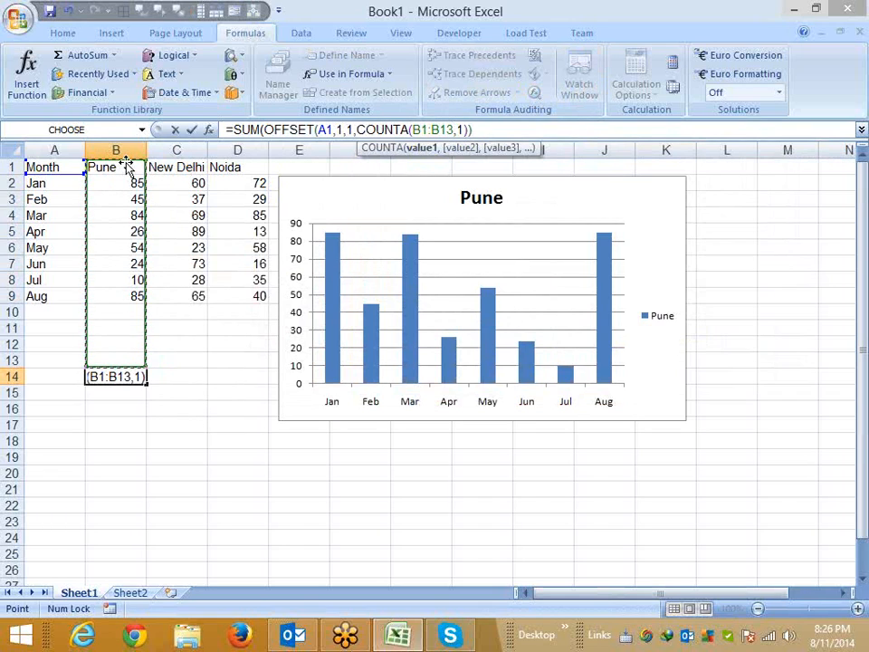
pyautogui.write(')')
pyautogui.press('Return')
# Add the values 98 and 25 below the Pune data in B10 and B11.
pyautogui.press('Up')
pyautogui.press('Up')
pyautogui.press('Up')
pyautogui.press('Up')
pyautogui.press('Up')
pyautogui.press('Up')
pyautogui.press('Up')
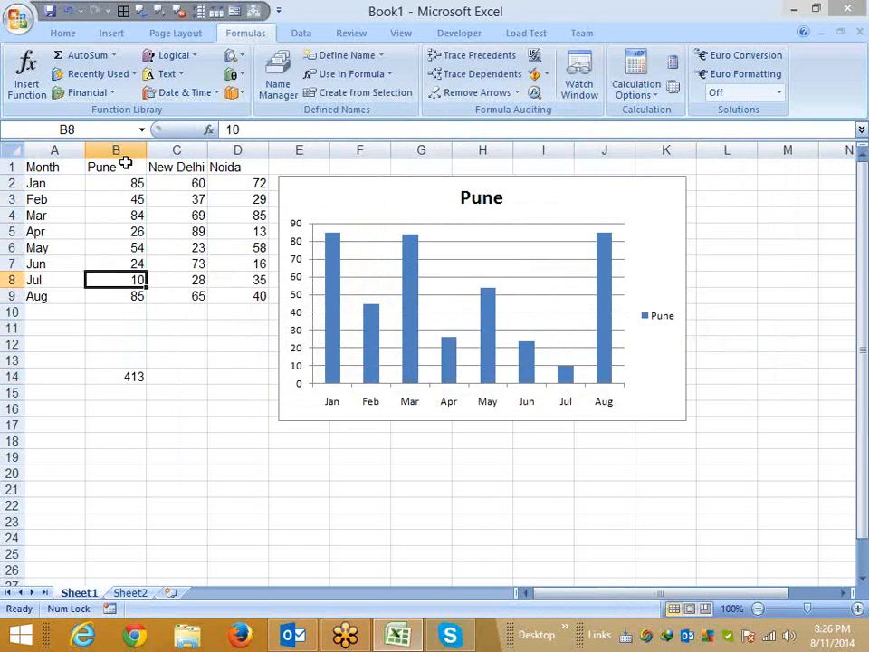
pyautogui.press('Down')
pyautogui.press('Down')
pyautogui.write('98')
pyautogui.press('Return')
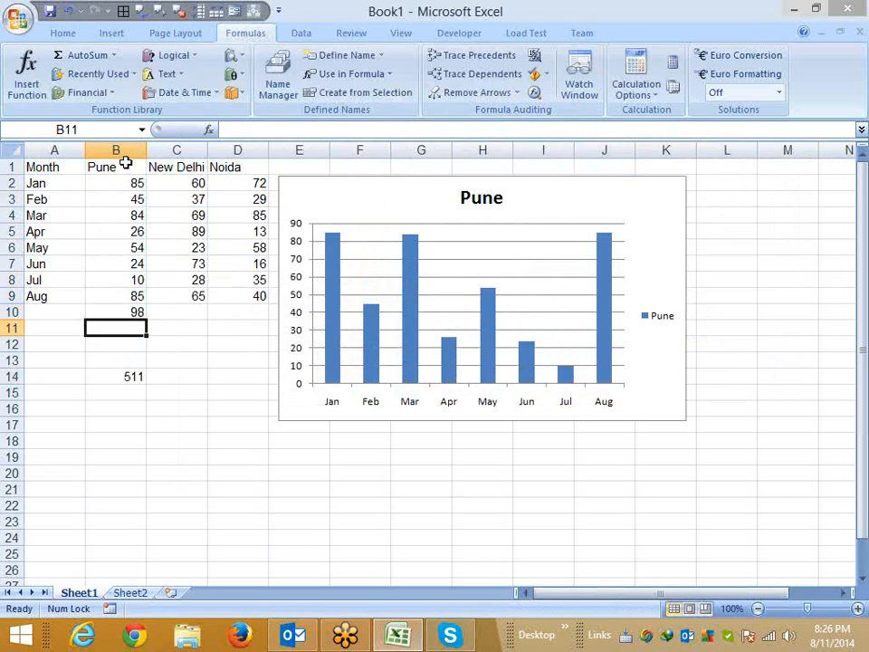
pyautogui.write('25')
pyautogui.press('Return')
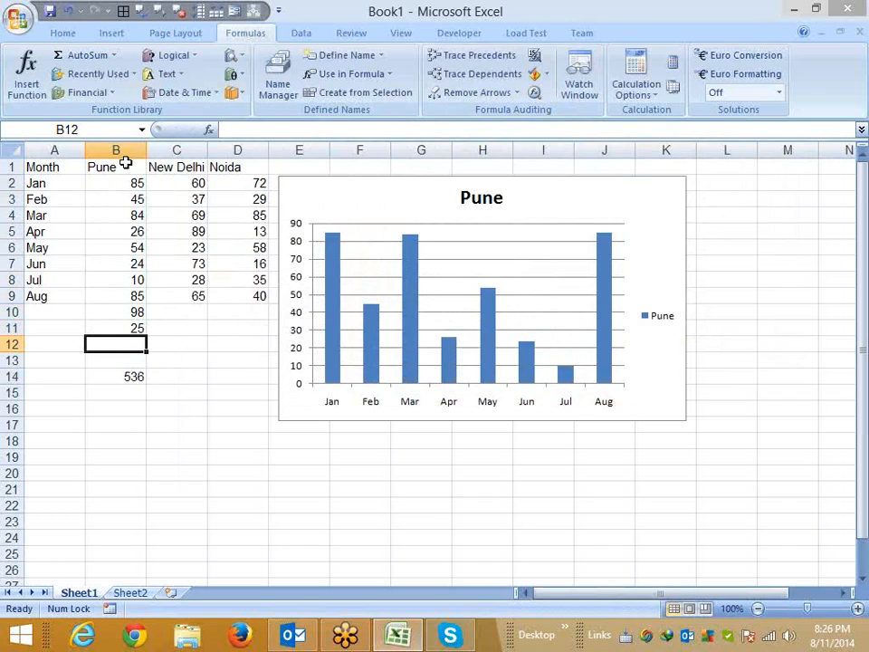
# Make the references in B14's formula absolute: $A$1 in OFFSET and $B$1:$B$13 in COUNTA.
pyautogui.click(131, 378)
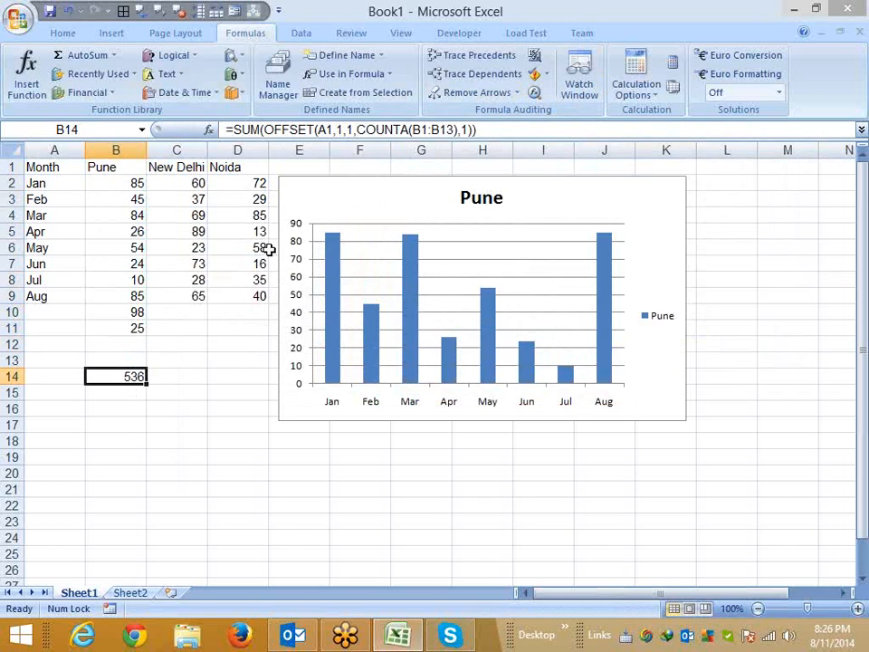
pyautogui.click(264, 132)
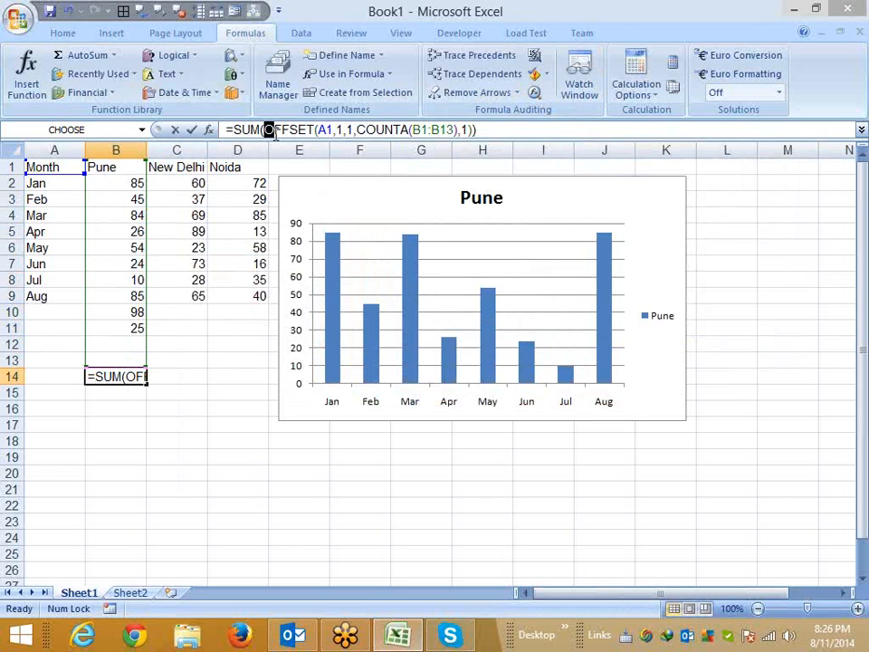
pyautogui.click(321, 131)
pyautogui.press('F4')
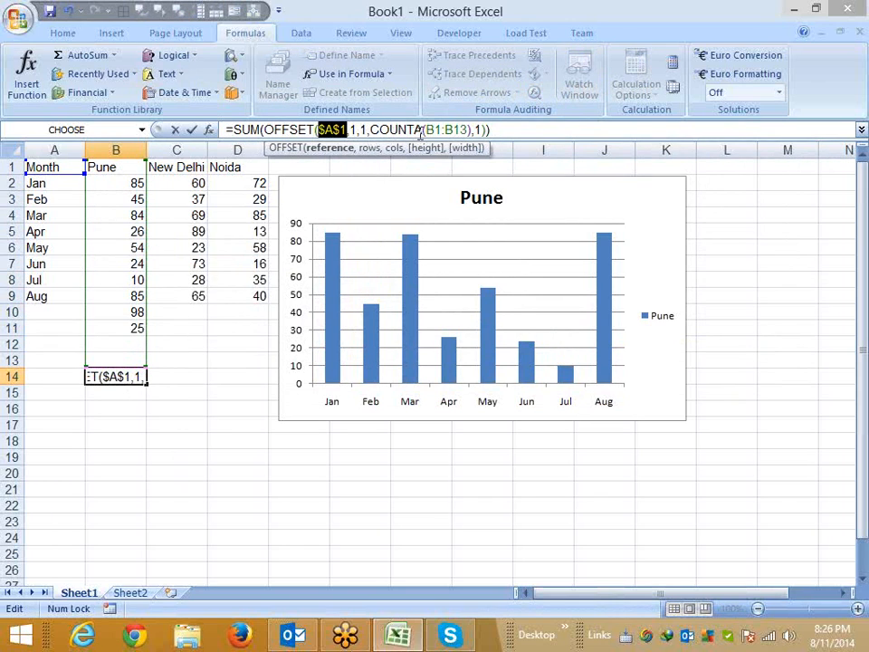
pyautogui.click(430, 130)
pyautogui.press('F4')
pyautogui.click(469, 130)
pyautogui.press('F4')
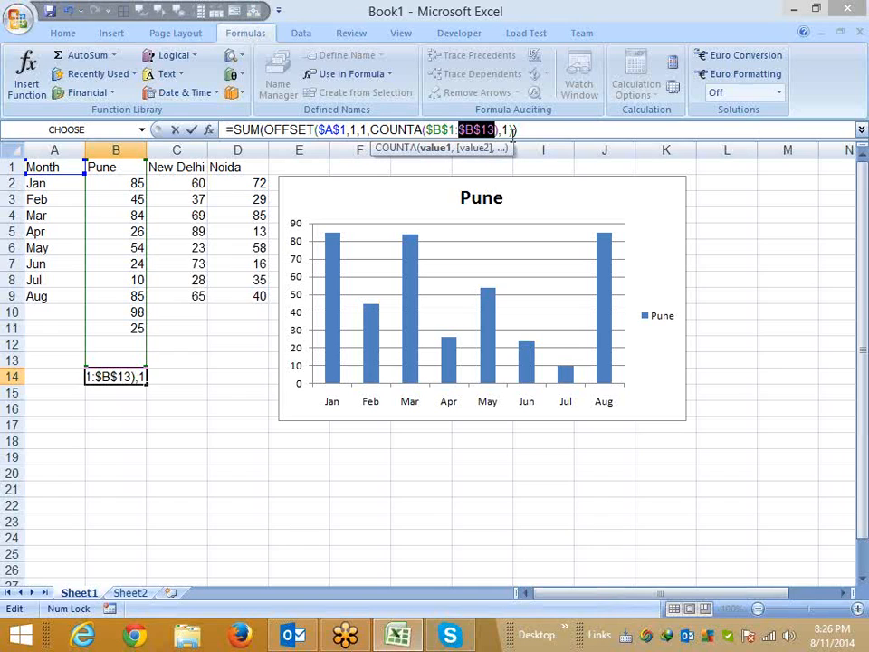
# Change the COUNTA range in B14's formula to the whole column $B:$B.
pyautogui.click(444, 130)
pyautogui.press('Delete')
pyautogui.press('Delete')
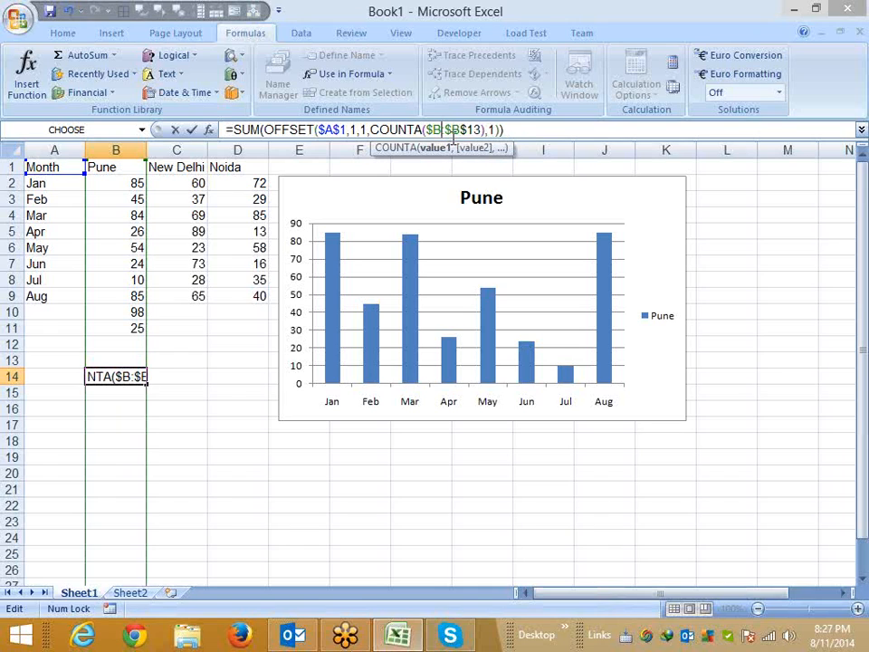
pyautogui.press('Delete')
pyautogui.press('Delete')
pyautogui.press('Delete')
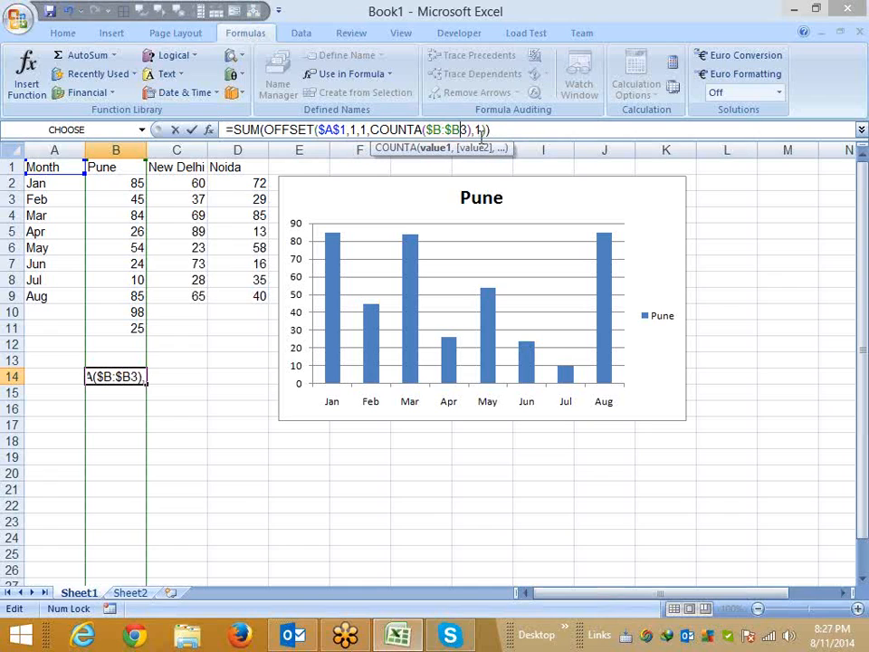
# Copy the OFFSET($A$1,1,1,COUNTA($B:$B),1) part of B14's formula and clear cell B14.
pyautogui.moveTo(490, 130)
pyautogui.mouseDown()
pyautogui.moveTo(227, 131)
pyautogui.moveTo(480, 131)
pyautogui.mouseUp()
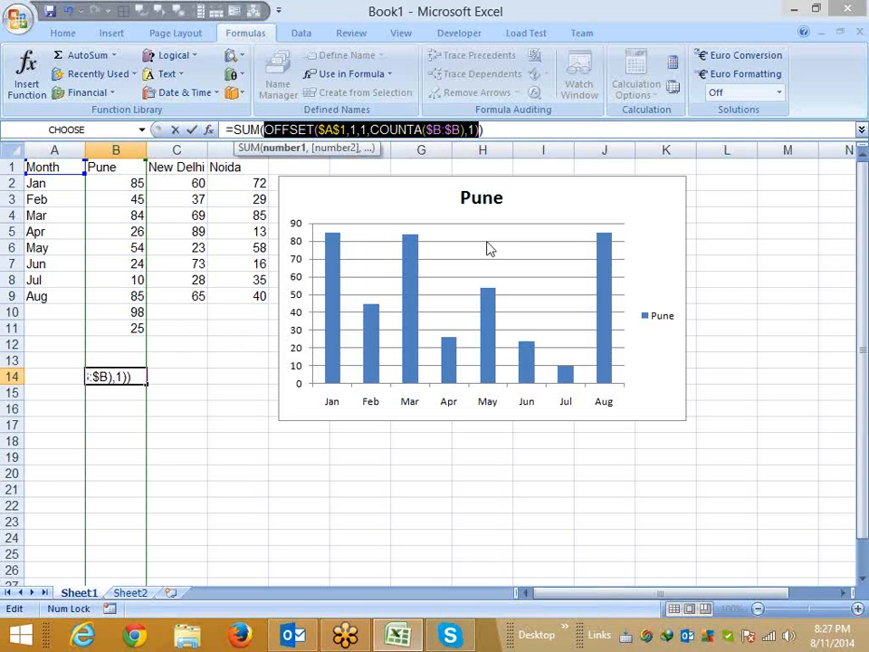
pyautogui.press('Escape')
pyautogui.press('Delete')
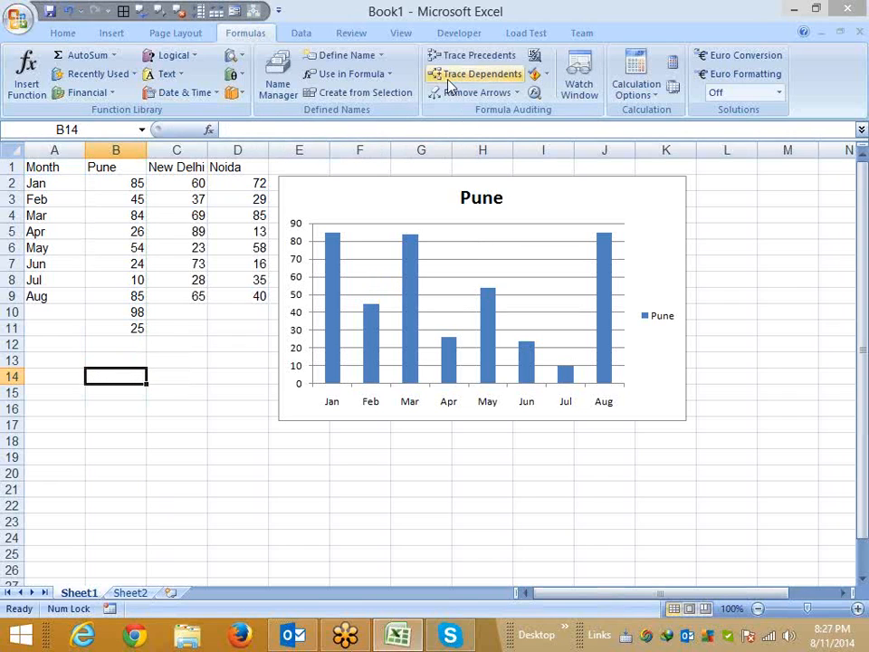
# Redefine the existing name data to refer to =OFFSET($A$1,1,1,COUNTA($B:$B),1).
pyautogui.click(277, 77)
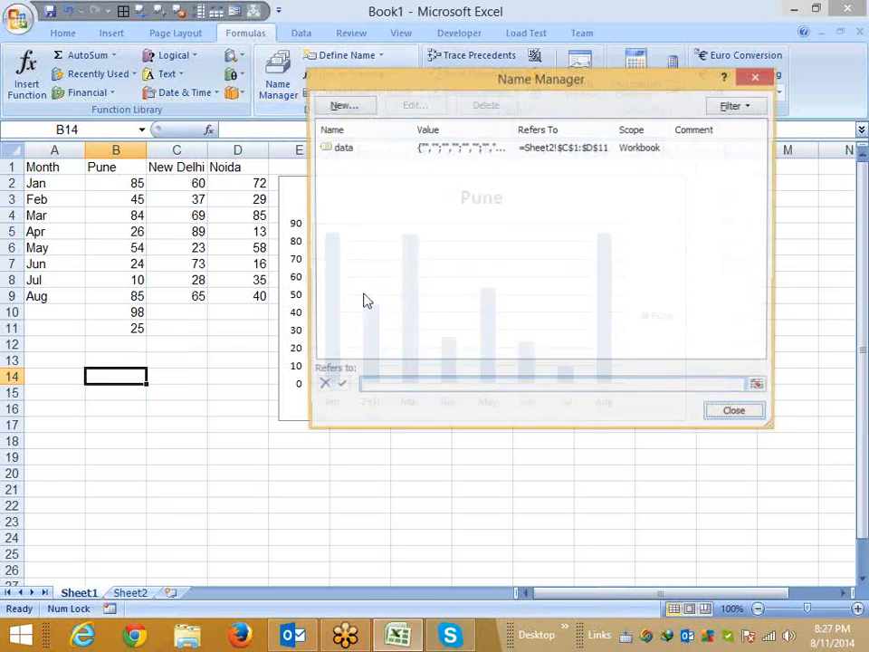
pyautogui.click(351, 149)
pyautogui.moveTo(452, 387); pyautogui.dragTo(408, 394)
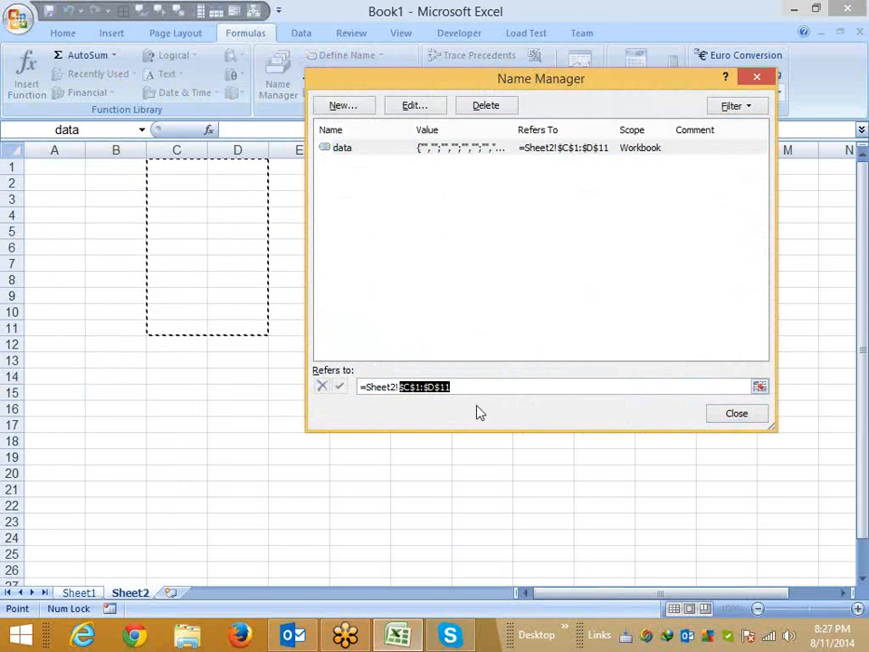
pyautogui.moveTo(472, 386); pyautogui.dragTo(370, 389)
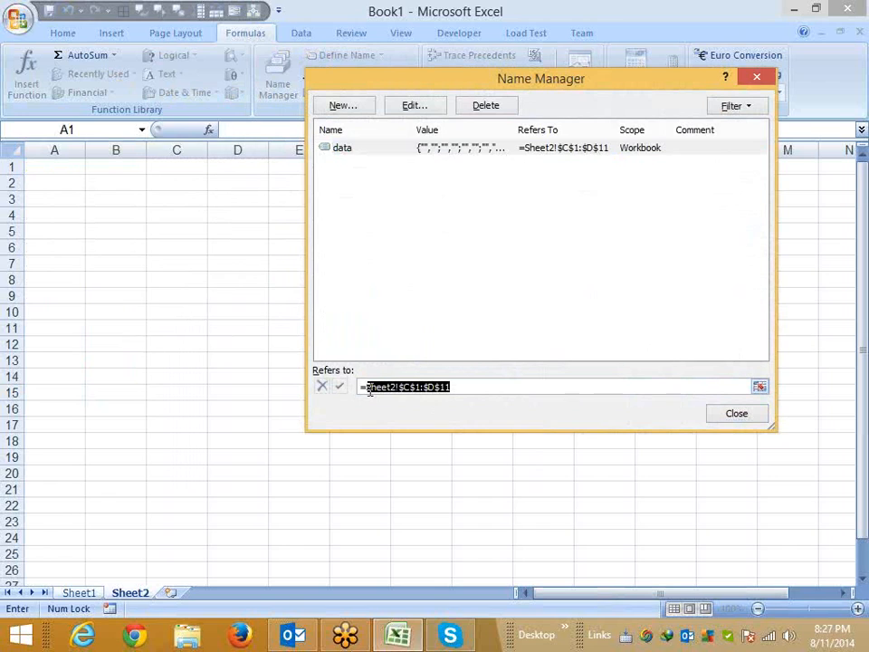
pyautogui.write('OFFSET($A$1,1,1,COUNTA($B:$B),1)')
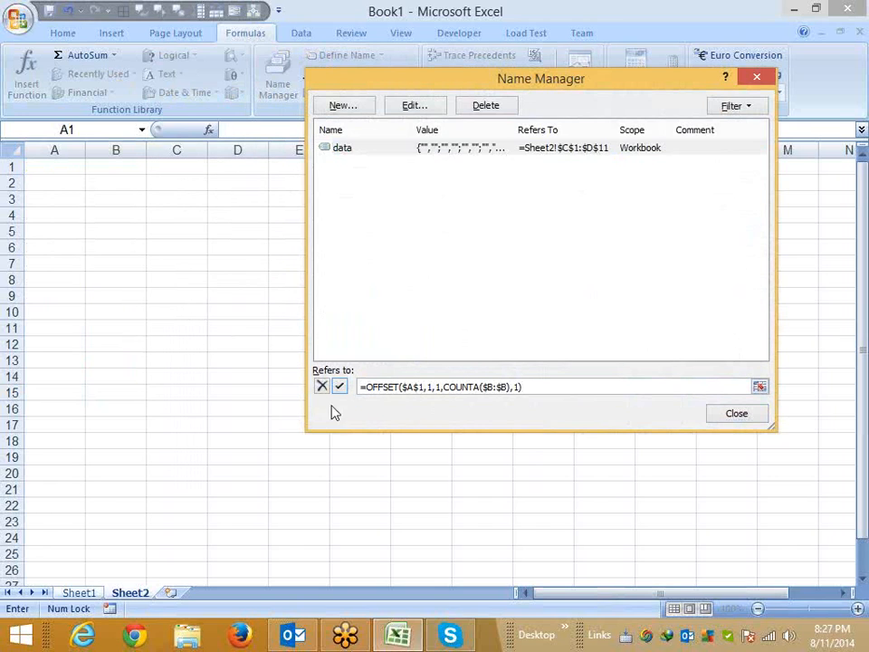
pyautogui.click(340, 388)
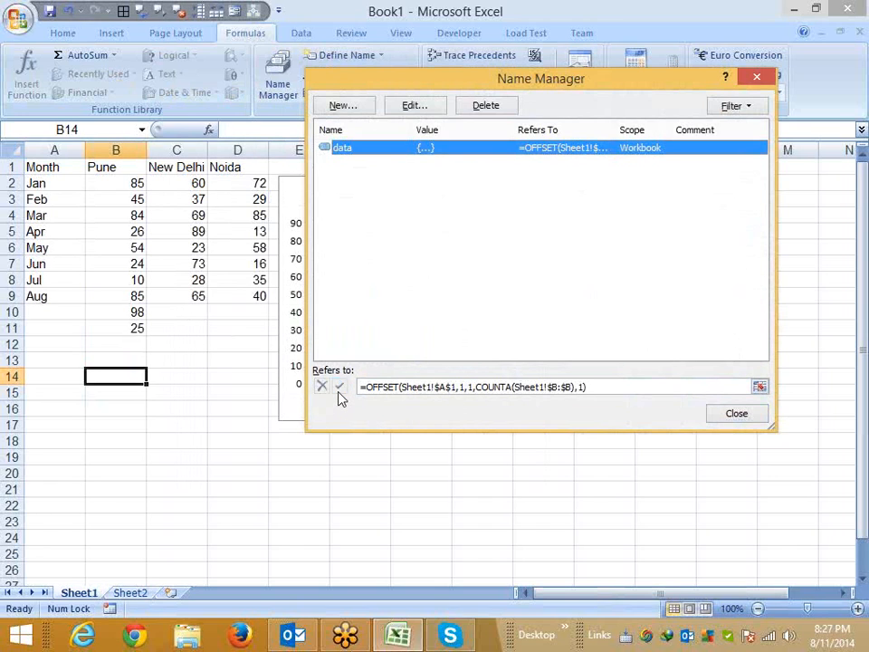
pyautogui.click(719, 418)
# Enter =SUM(data) in C15 to test the dynamic name.
pyautogui.click(197, 394)
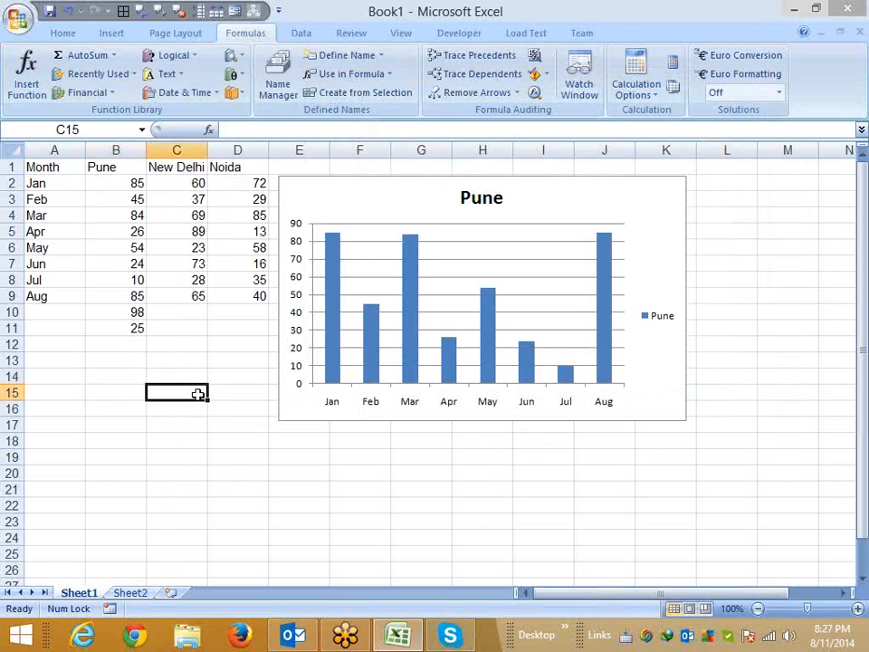
pyautogui.write('=sum')
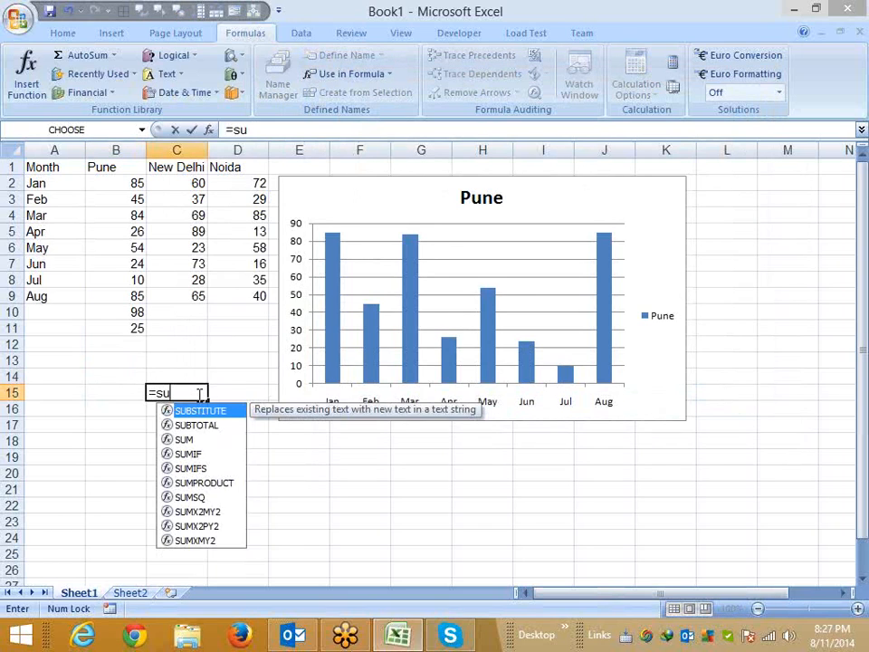
pyautogui.press('Tab')
pyautogui.write('d')
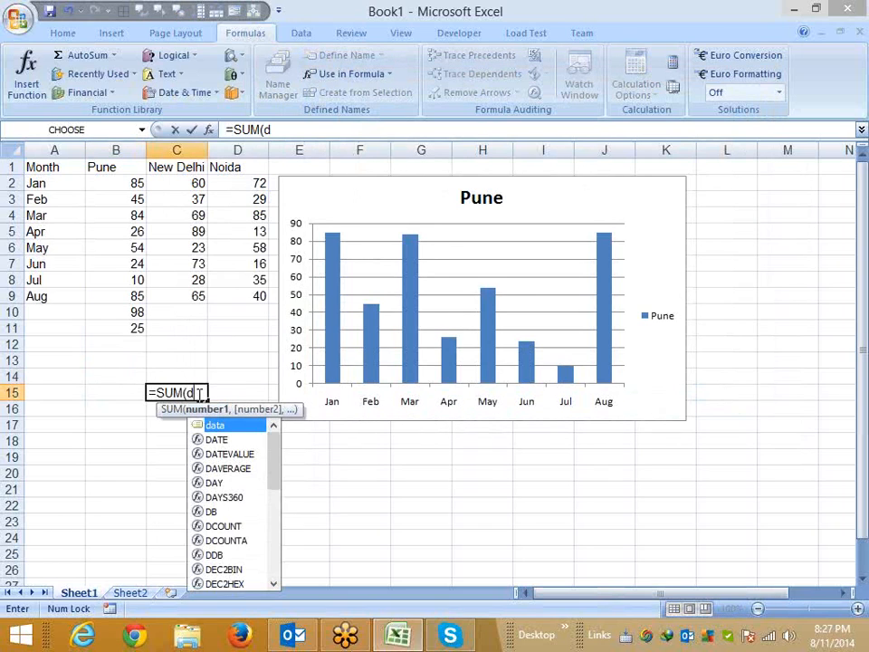
pyautogui.press('Tab')
pyautogui.press('Return')
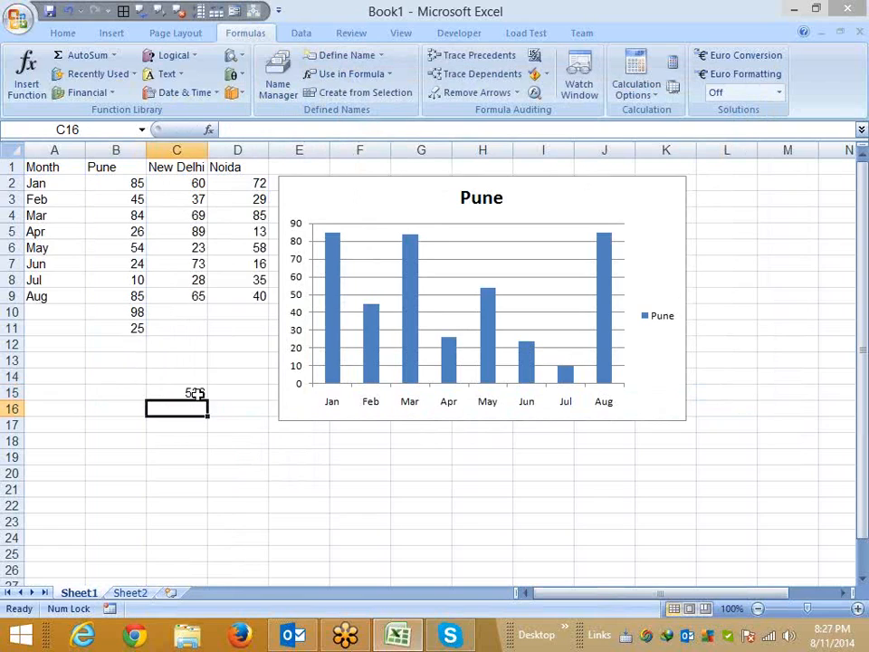
pyautogui.click(196, 394)
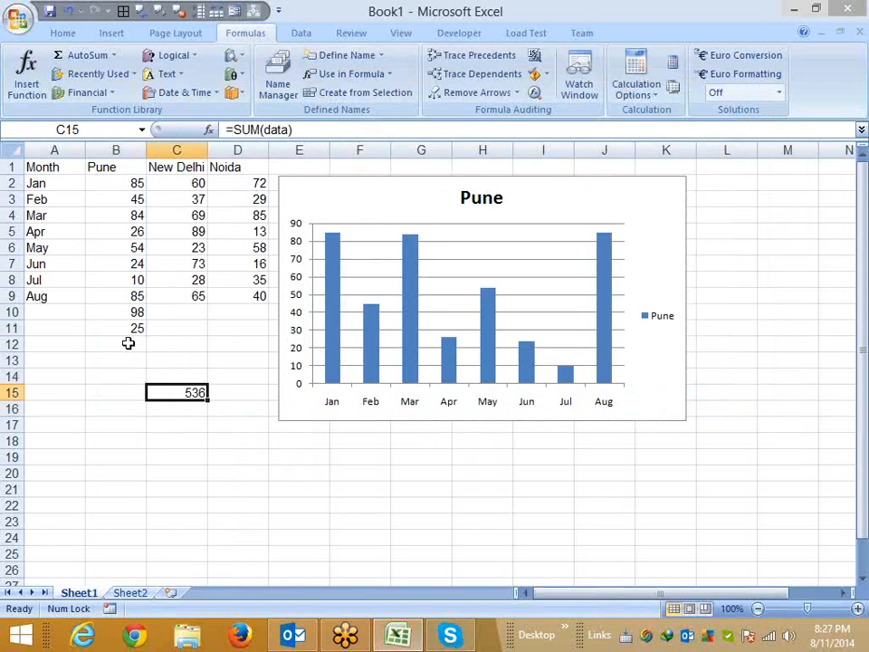
# Clear the test values from B10:B11, check the total in C15, and delete C15's formula.
pyautogui.moveTo(126, 312); pyautogui.dragTo(131, 333)
pyautogui.press('Delete')
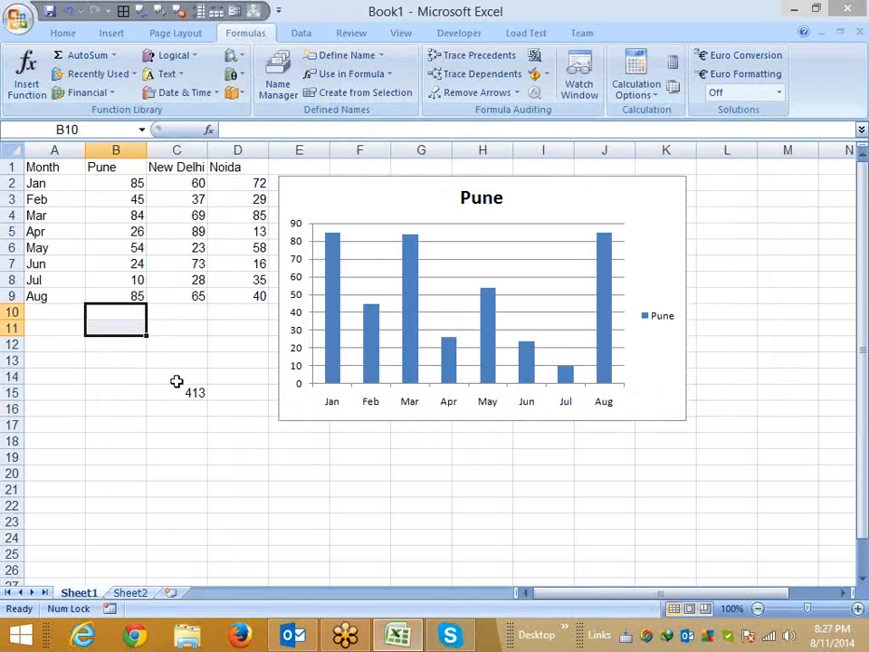
pyautogui.click(177, 380)
pyautogui.click(186, 395)
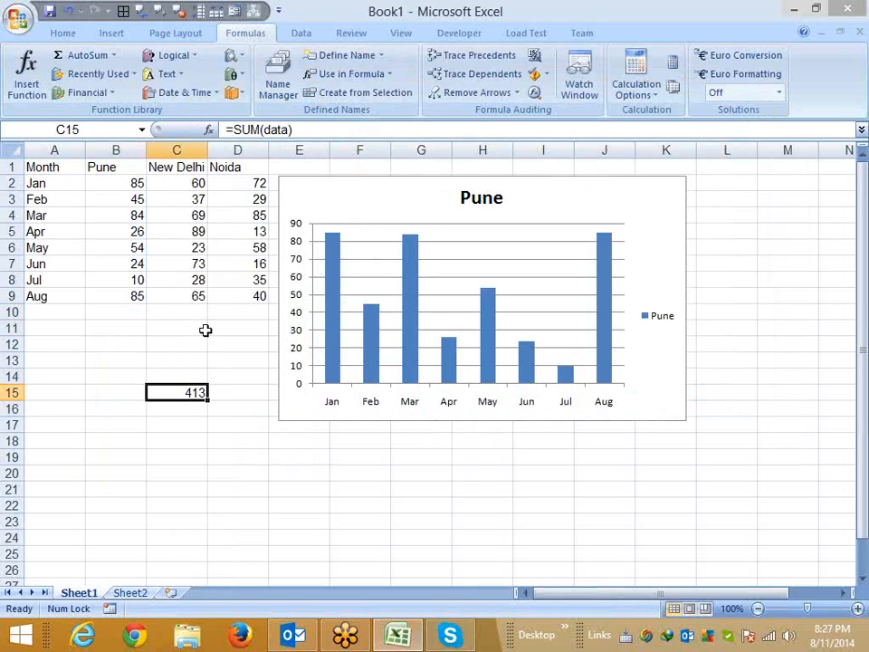
pyautogui.press('Delete')
# Define a workbook-scoped name data1 that refers to =OFFSET($A$1,1,1,COUNTA($B:$B),1).
pyautogui.click(327, 56)
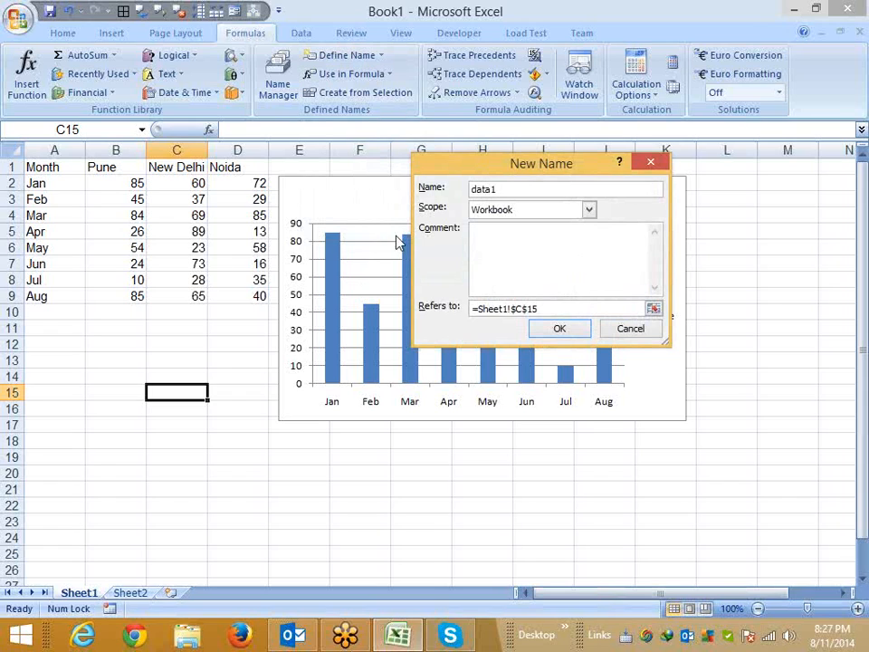
pyautogui.moveTo(549, 306); pyautogui.dragTo(486, 309)
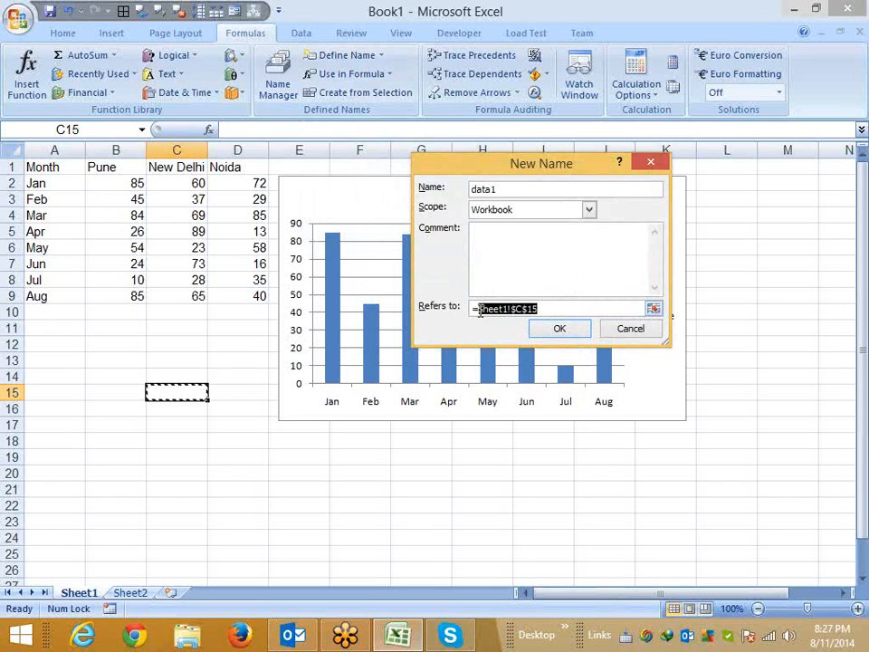
pyautogui.write('OFFSET($A$1,1,1,COUNTA($B:$B),1)')
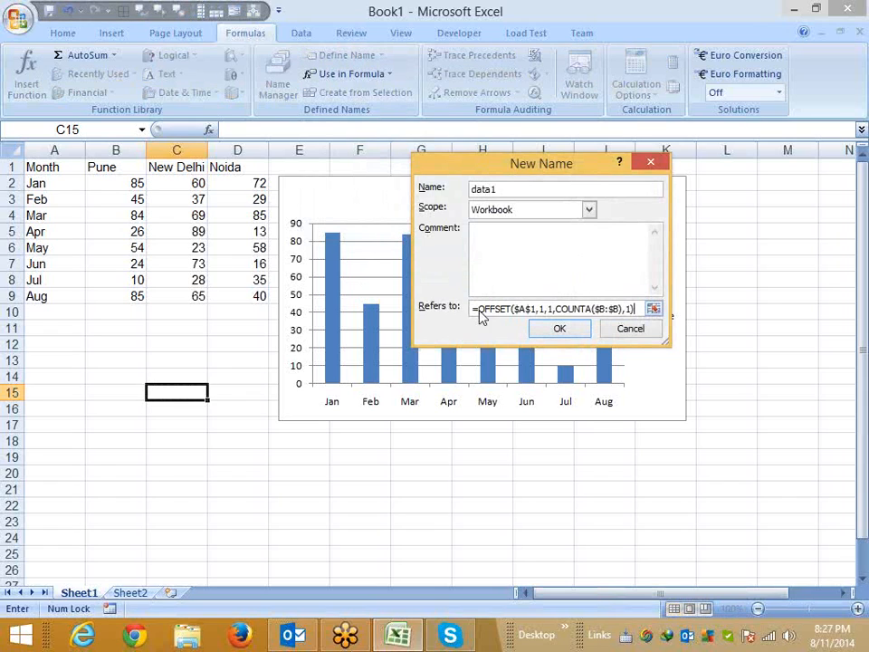
pyautogui.click(545, 329)
# Edit the definition of the name data1 so COUNTA counts column $A:$A, with $A$1 as the OFFSET reference.
pyautogui.click(280, 88)
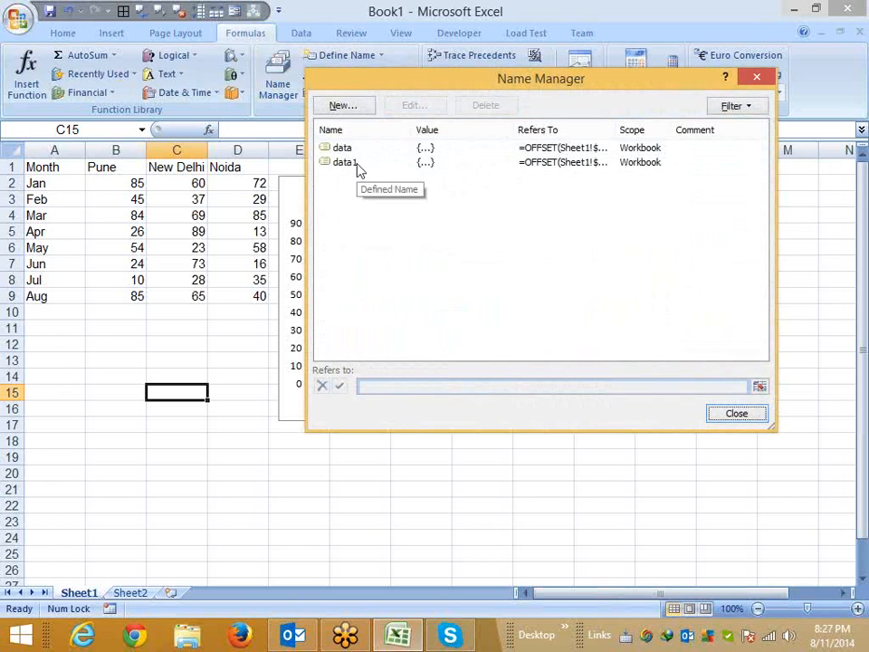
pyautogui.click(354, 164)
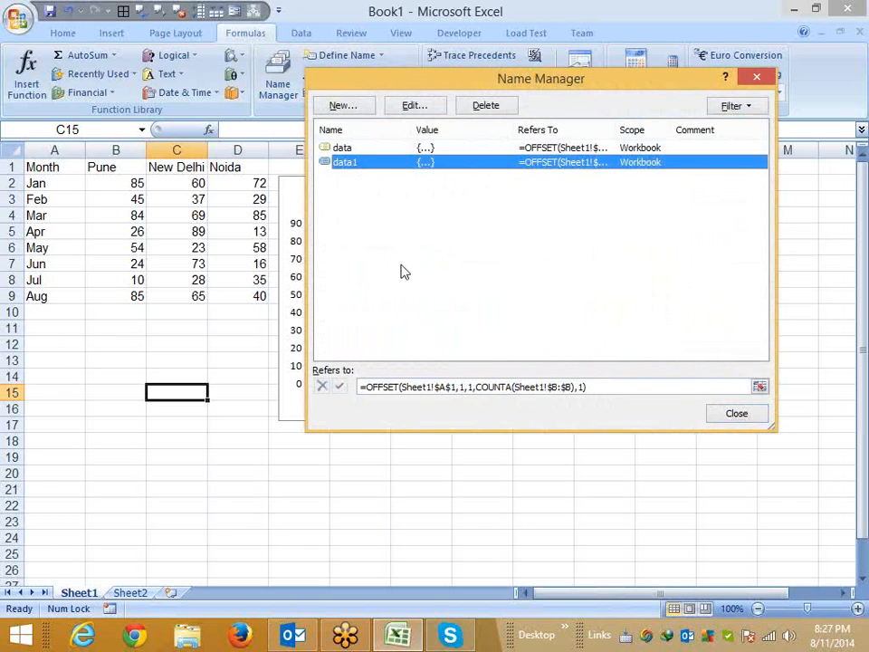
pyautogui.click(445, 386)
pyautogui.press('BackSpace')
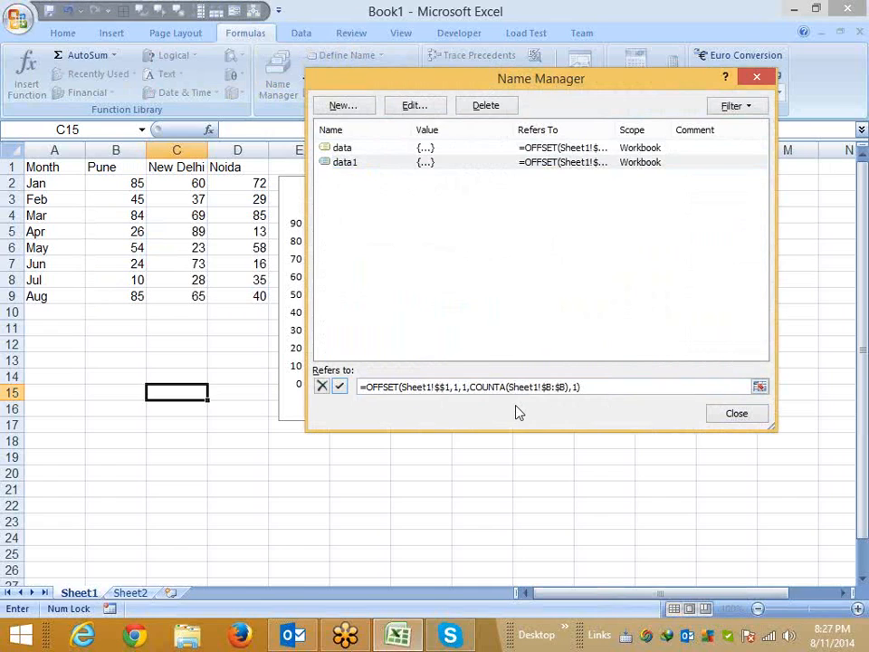
pyautogui.write('b')
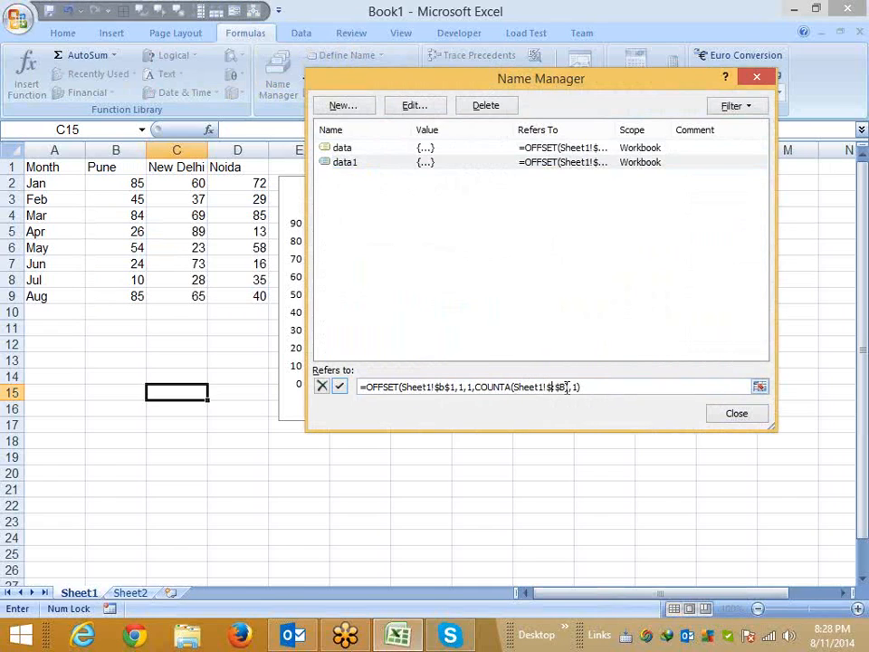
pyautogui.press('BackSpace')
pyautogui.write('a')
pyautogui.press('Delete')
pyautogui.write('a')
pyautogui.press('BackSpace')
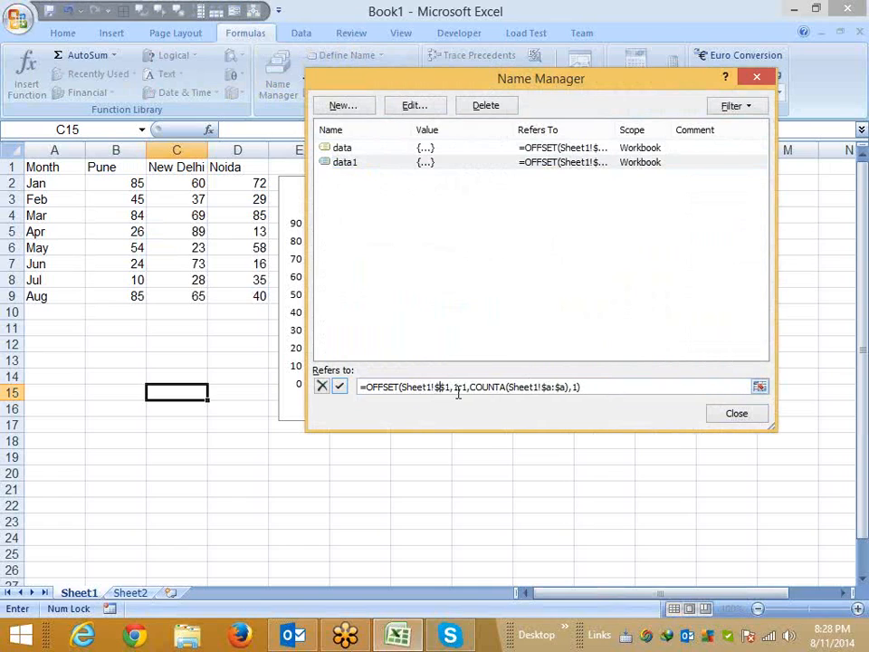
pyautogui.write('a')
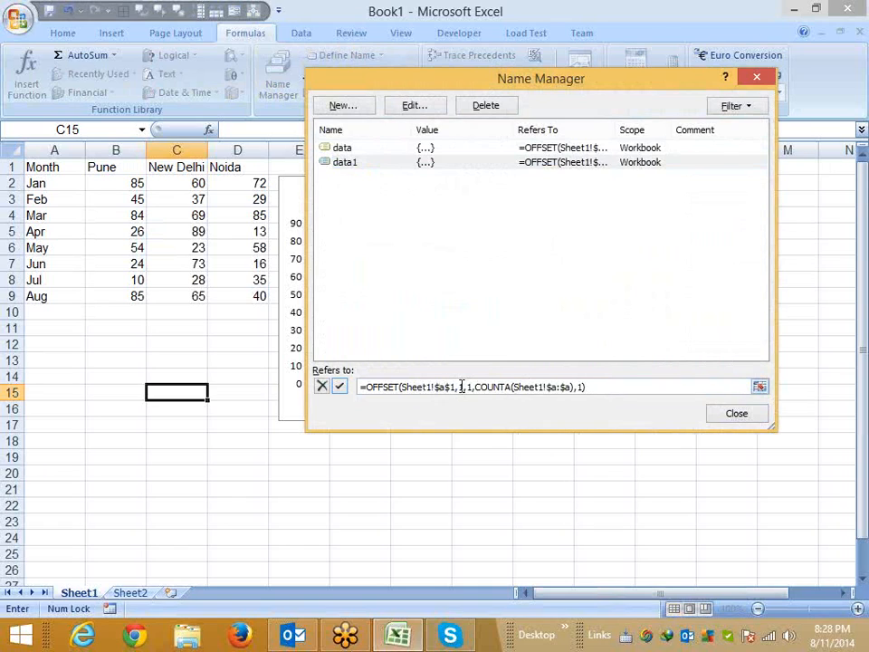
# Set the column offset in data1's OFFSET formula to 0, save the definition and close the Name Manager.
pyautogui.press('Delete')
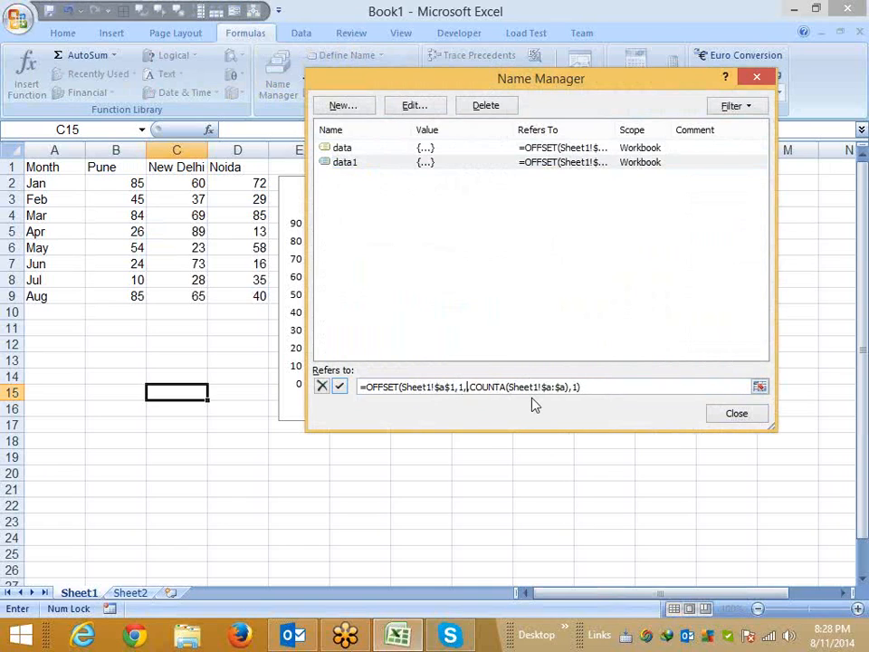
pyautogui.write('0')
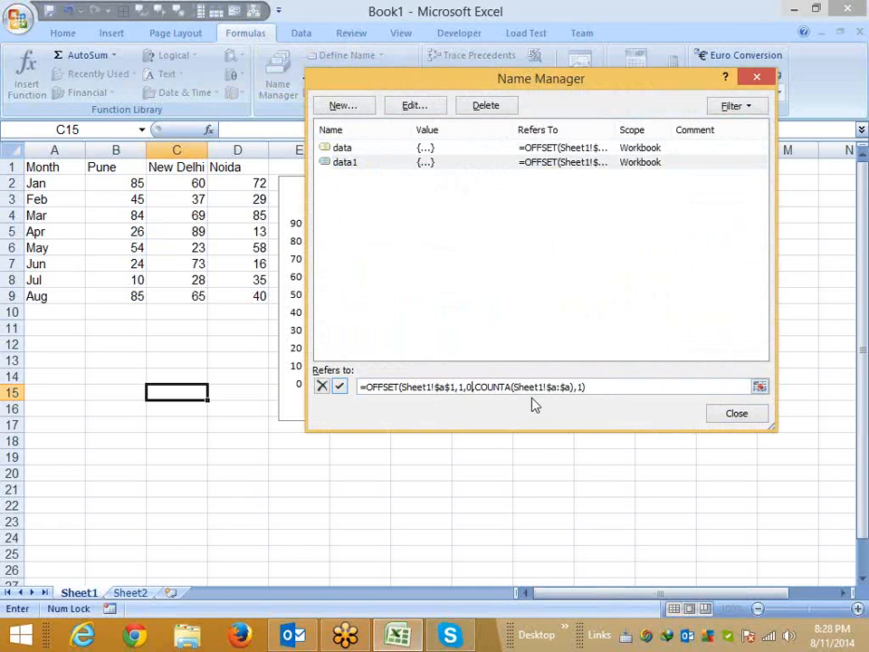
pyautogui.click(340, 387)
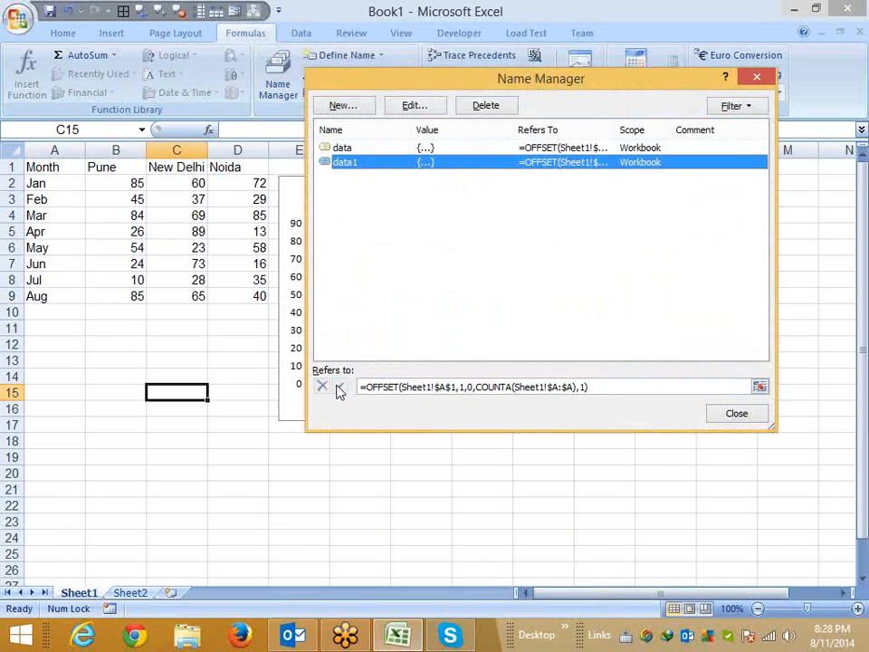
pyautogui.click(733, 412)
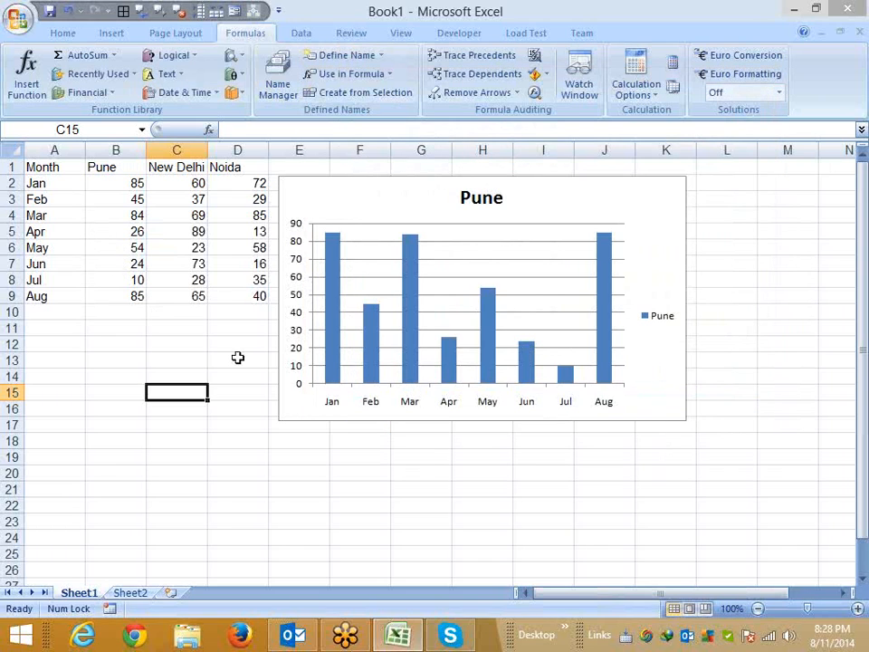
# In the Pune chart's SERIES formula, replace the category range $A$2:$A$9 with the name data1.
pyautogui.click(337, 330)
pyautogui.moveTo(336, 330)
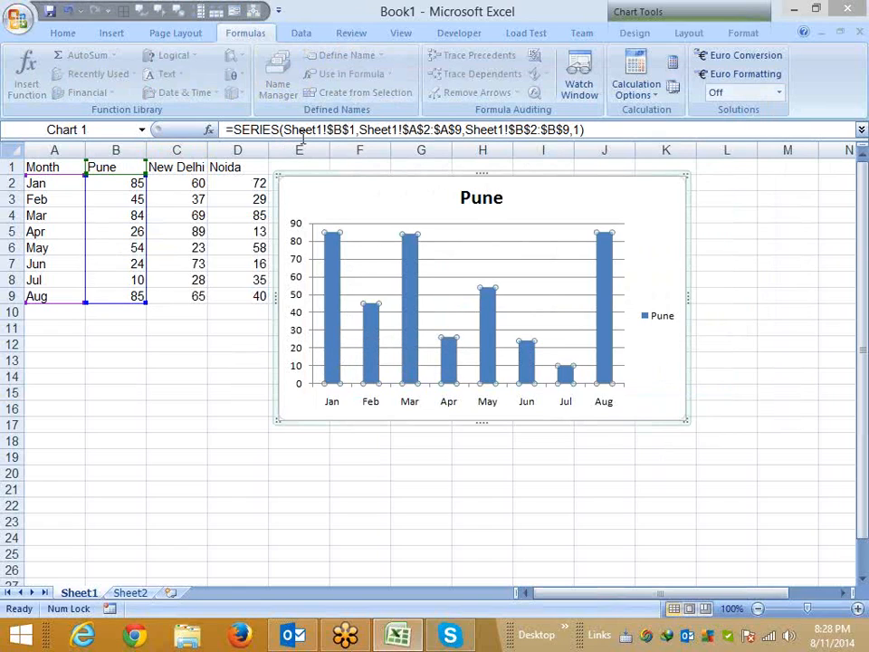
pyautogui.moveTo(283, 130); pyautogui.dragTo(352, 130)
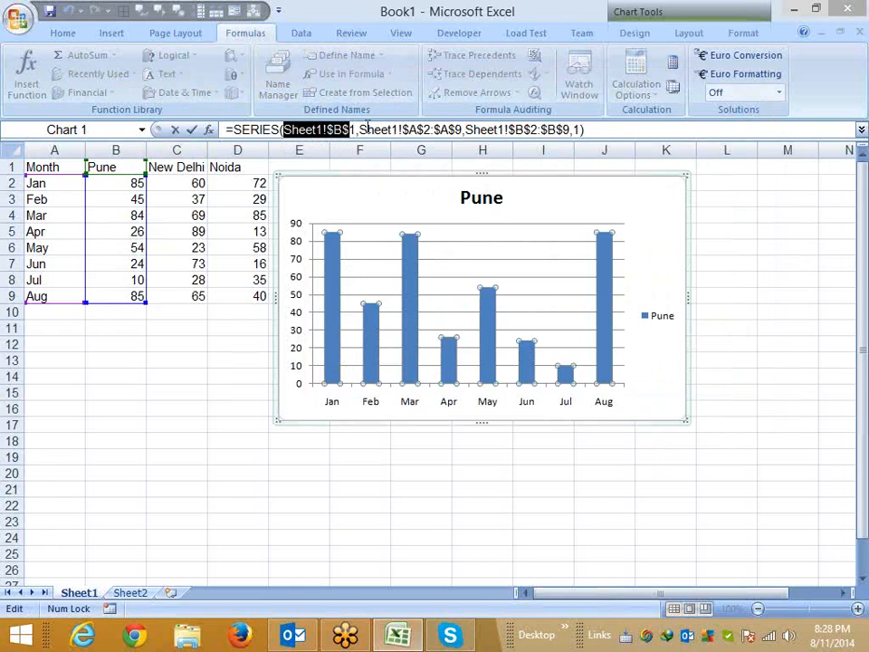
pyautogui.click(357, 129)
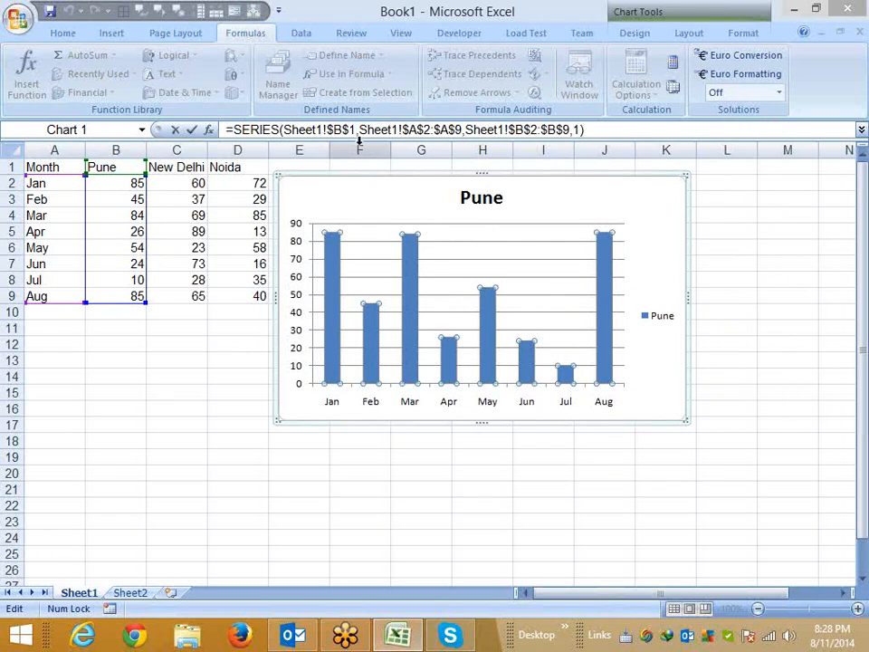
pyautogui.moveTo(365, 130); pyautogui.dragTo(464, 130)
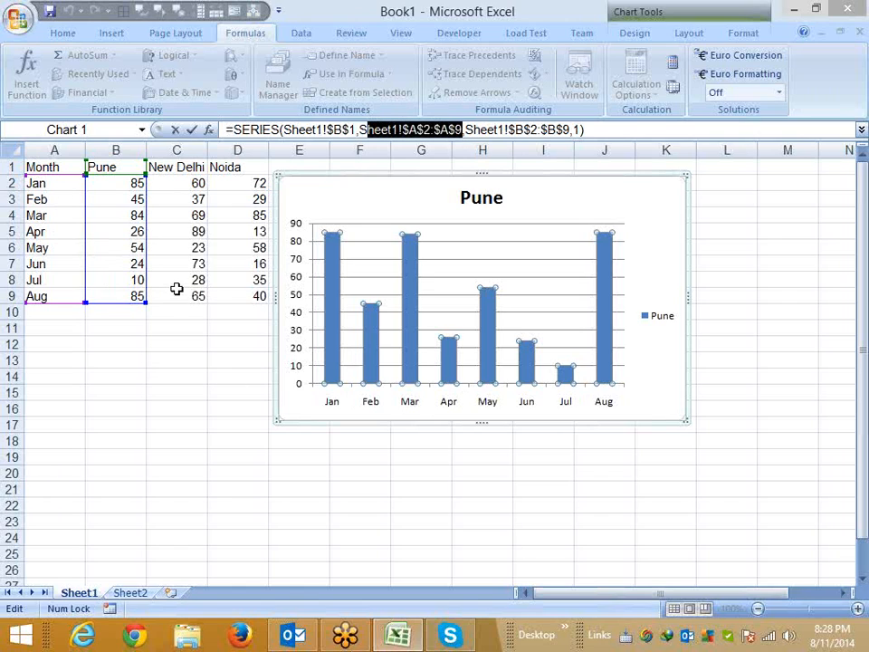
pyautogui.moveTo(402, 130); pyautogui.dragTo(460, 129)
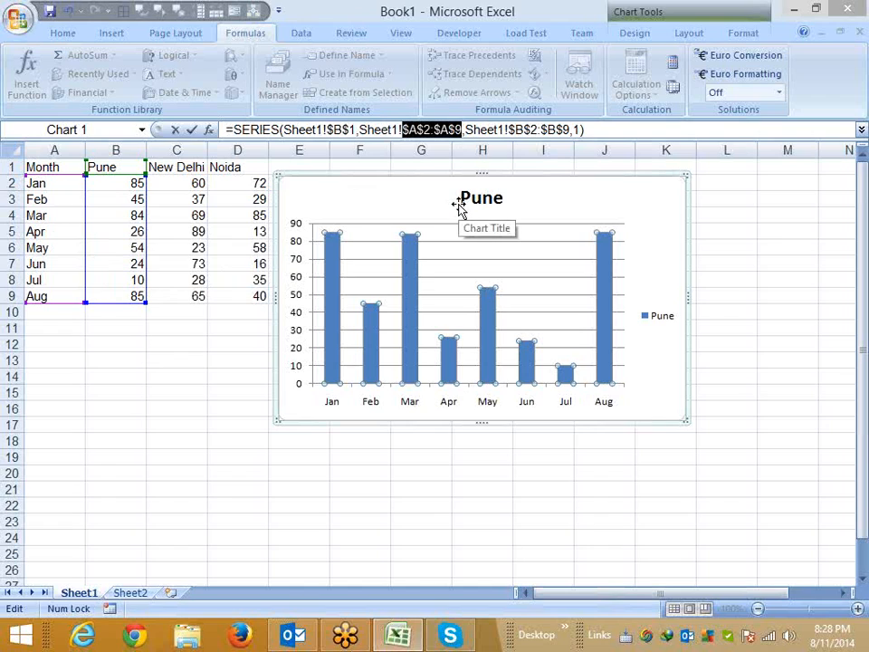
pyautogui.press('Delete')
pyautogui.write('data1')
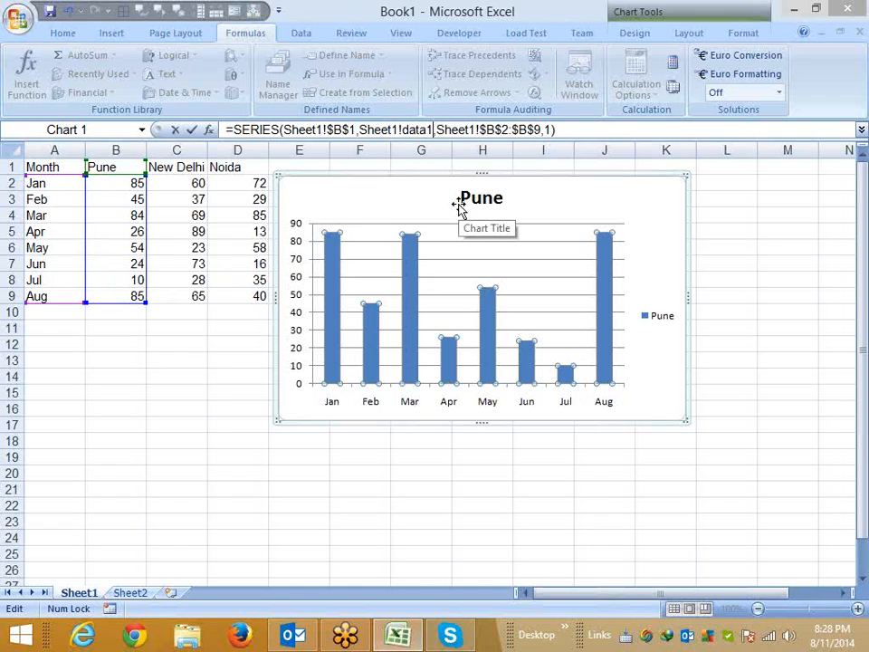
# Replace the values range $B$2:$B$9 in the SERIES formula with the name data, commit it and deselect the chart.
pyautogui.click(486, 129)
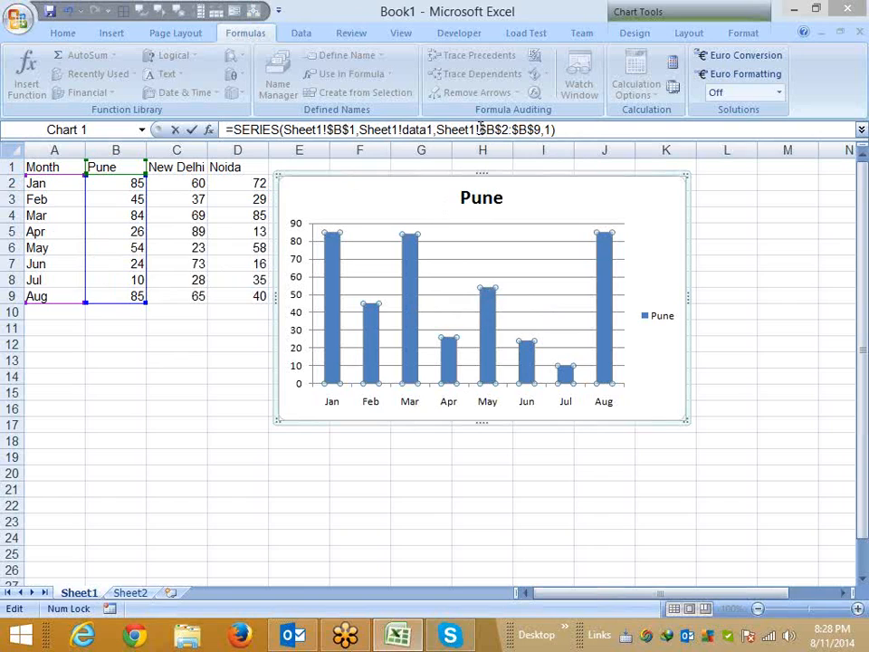
pyautogui.moveTo(481, 129); pyautogui.dragTo(549, 136)
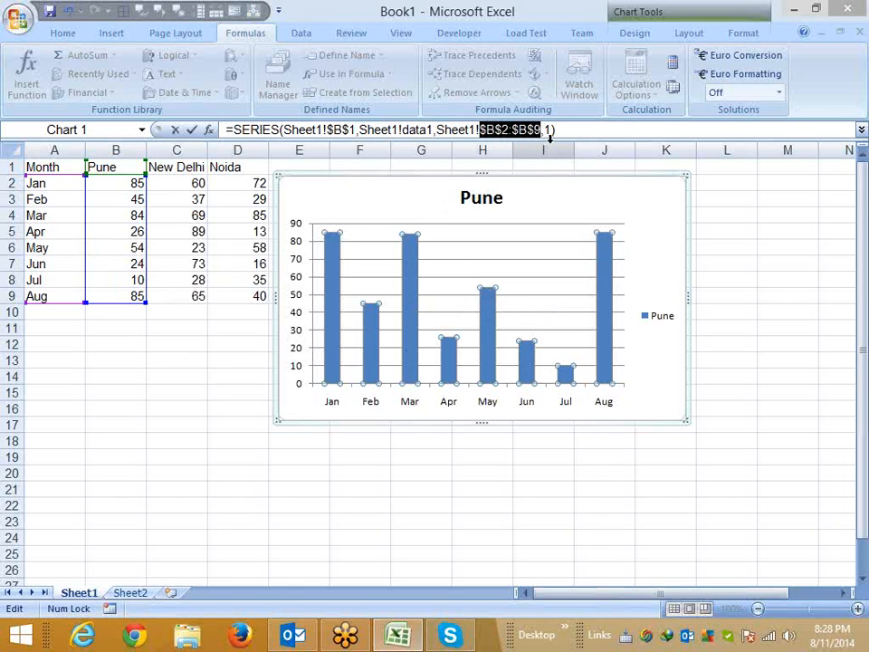
pyautogui.press('BackSpace')
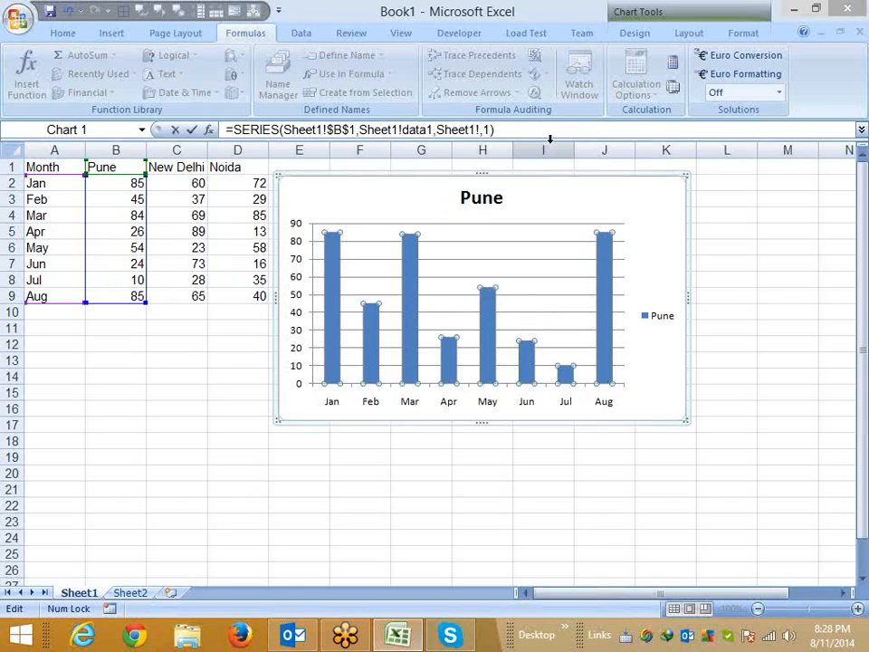
pyautogui.write('data')
pyautogui.press('Return')
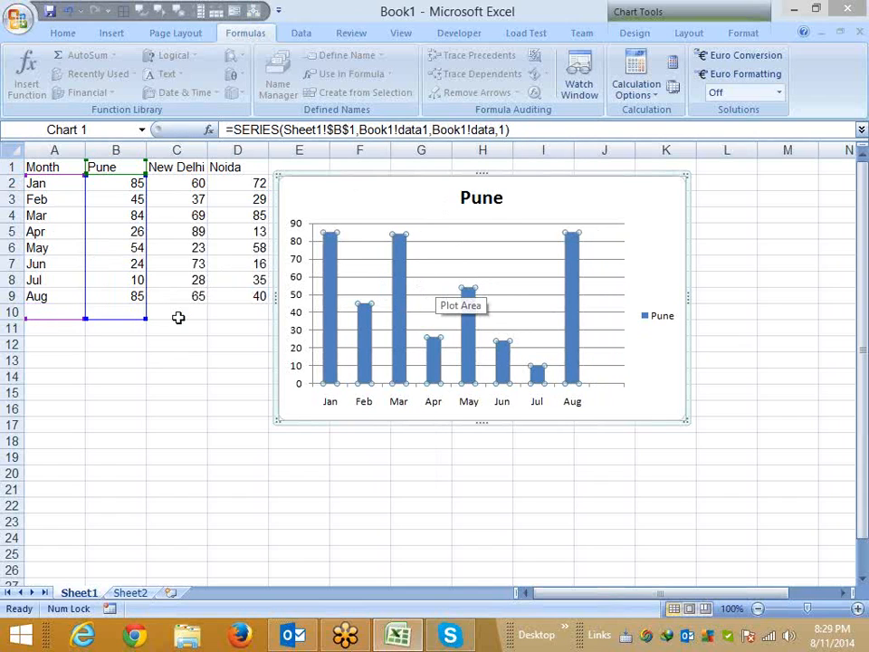
pyautogui.click(137, 390)
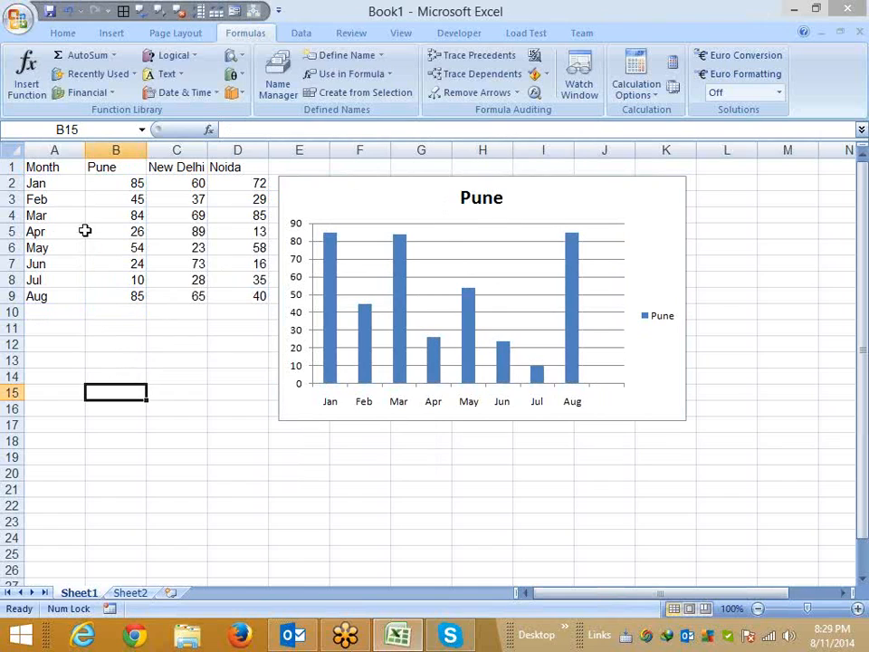
pyautogui.click(67, 181)
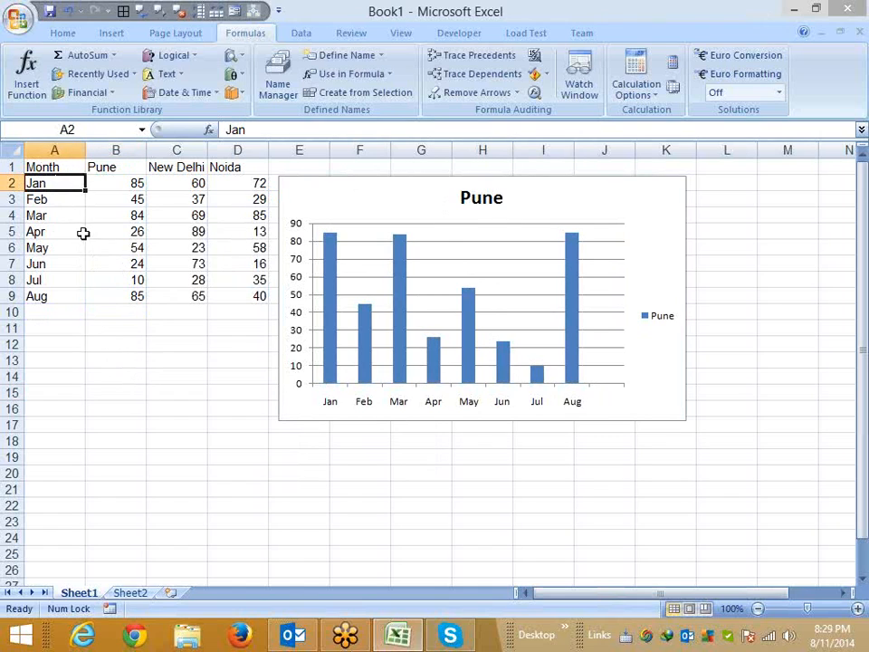
pyautogui.click(115, 264)
pyautogui.moveTo(37, 167); pyautogui.dragTo(91, 166)
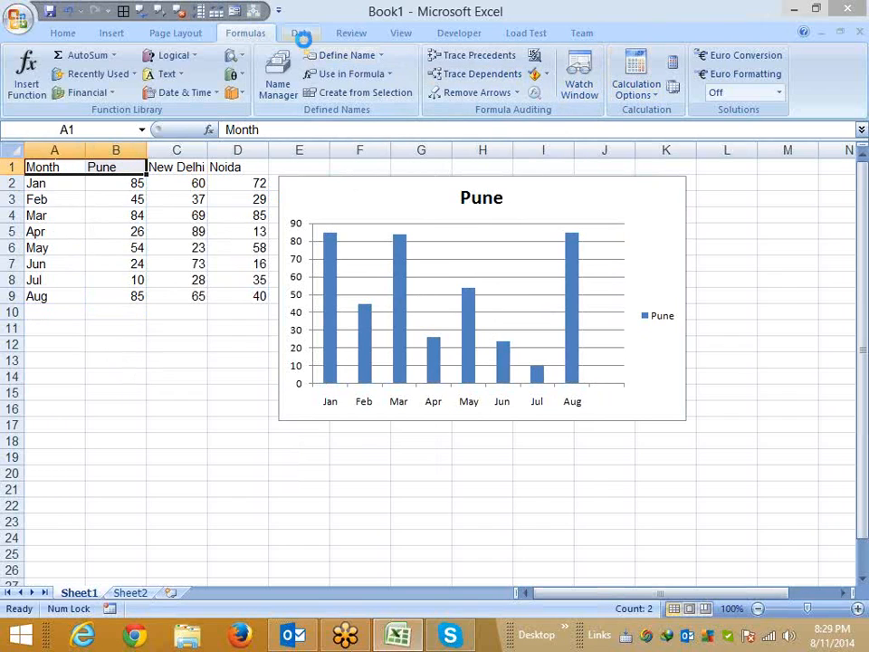
pyautogui.click(301, 34)
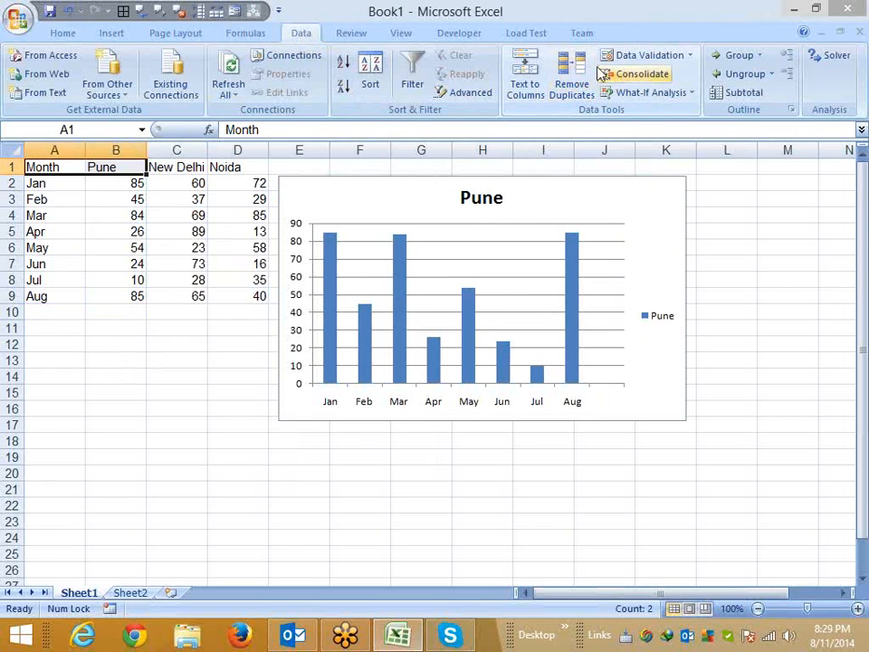
# Subtract 1 from the COUNTA height in the name data, making it =OFFSET(Sheet1!$A$1,1,1,COUNTA(Sheet1!$B:$B)-1,1).
pyautogui.click(242, 34)
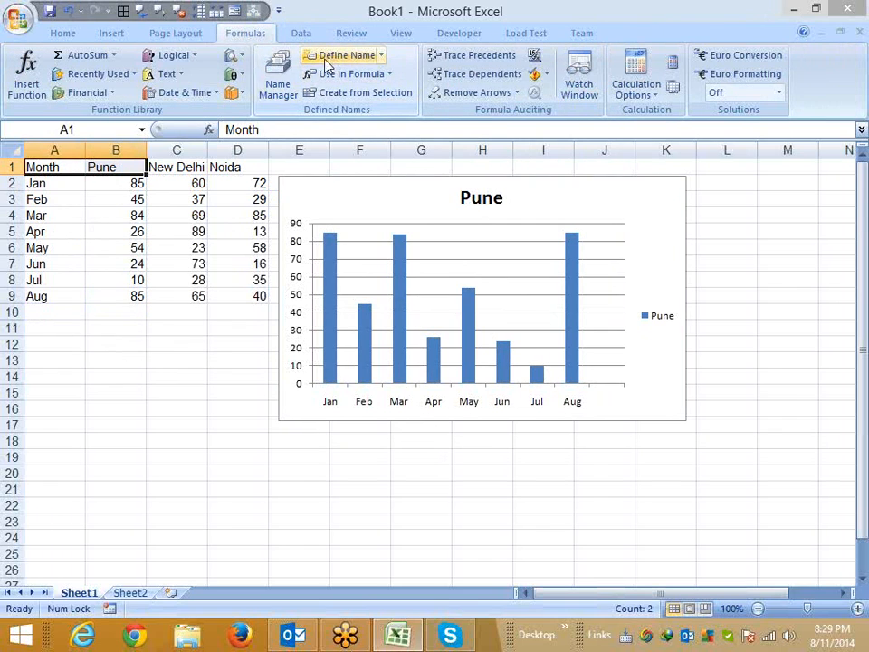
pyautogui.click(278, 72)
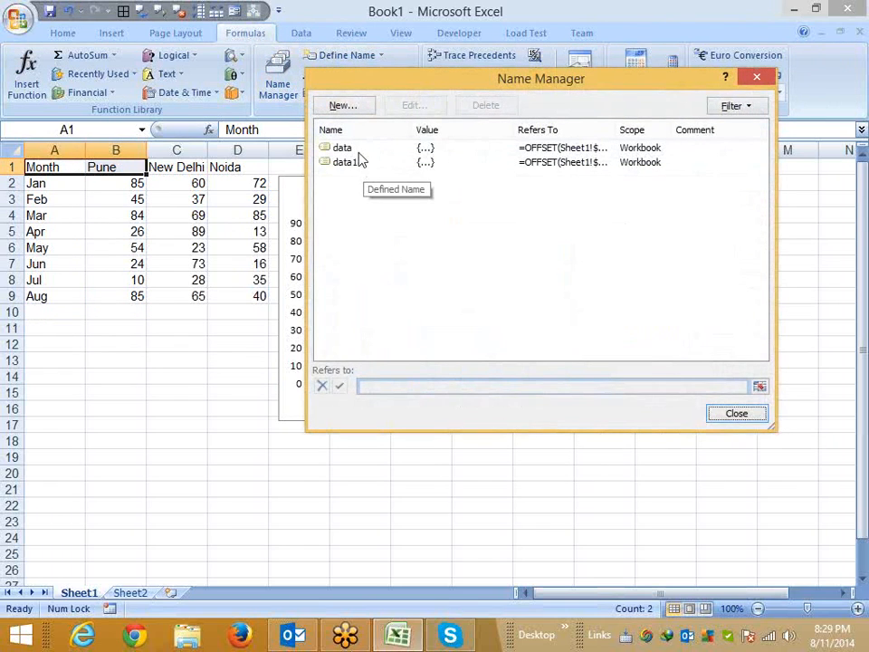
pyautogui.click(342, 147)
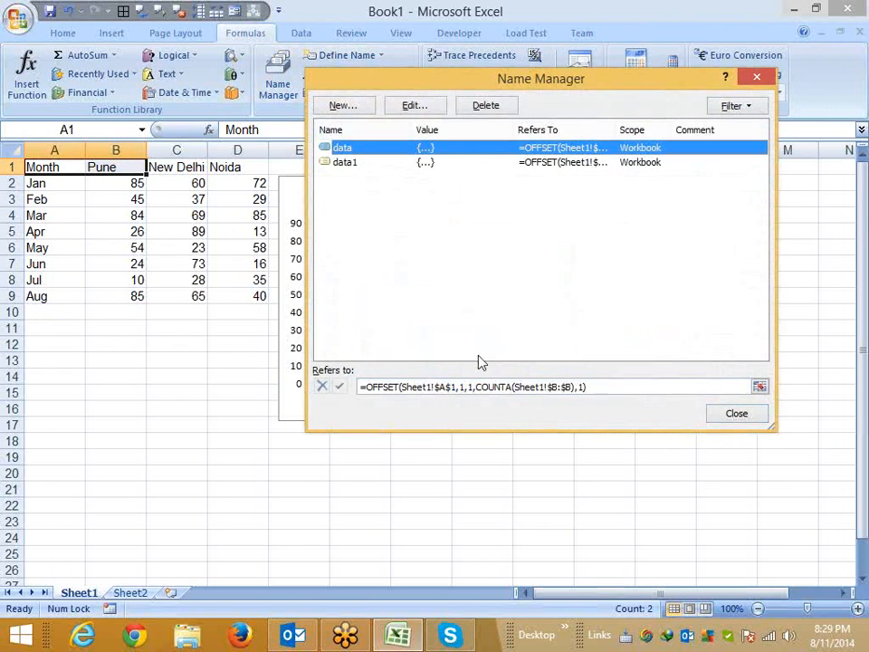
pyautogui.click(576, 387)
pyautogui.write('-1')
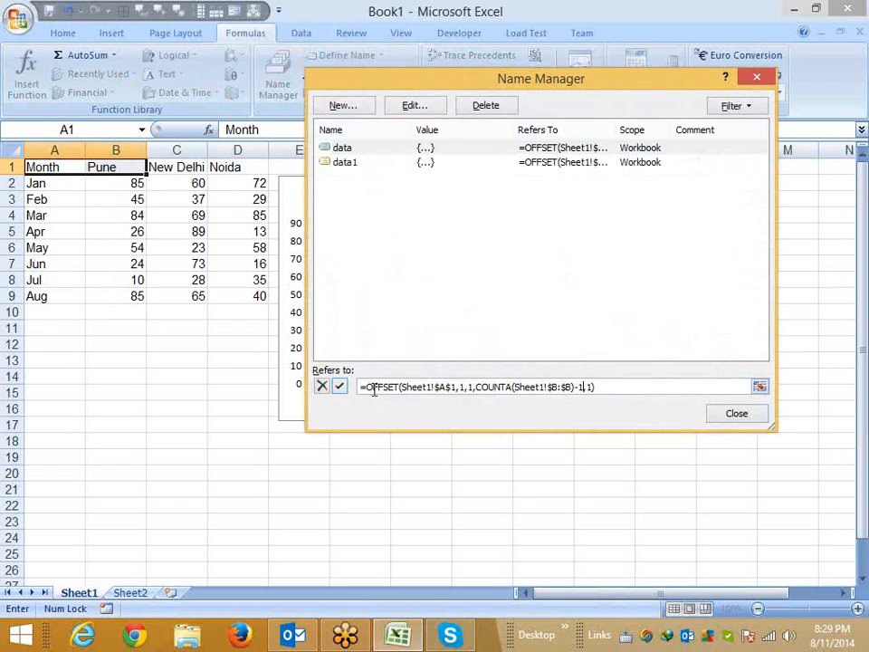
pyautogui.click(340, 387)
# Redefine data1 as =OFFSET(Sheet1!$A$1,1,0,COUNTA(Sheet1!$A:$A)-1,1) and close the Name Manager.
pyautogui.click(343, 162)
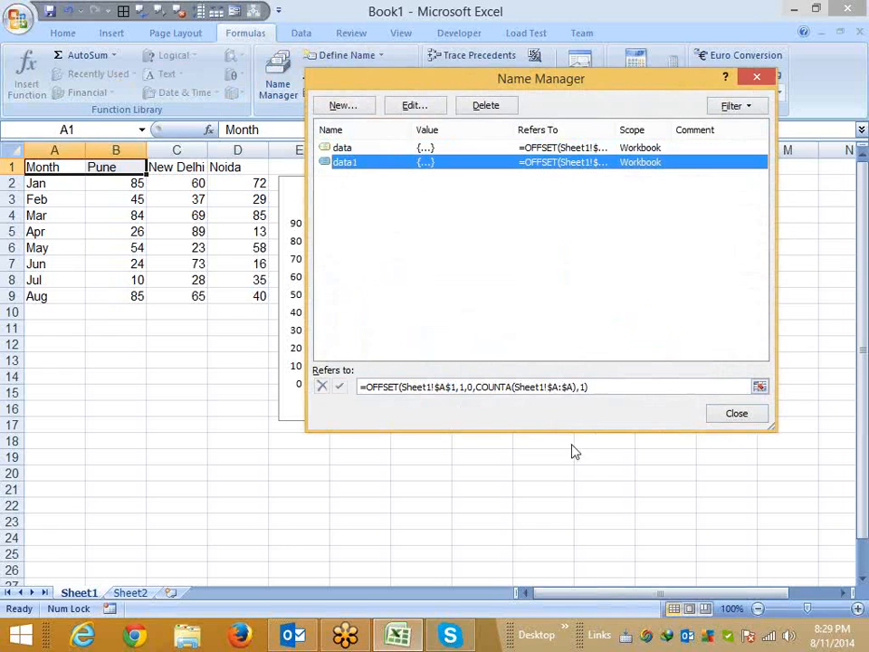
pyautogui.click(577, 387)
pyautogui.write('-1')
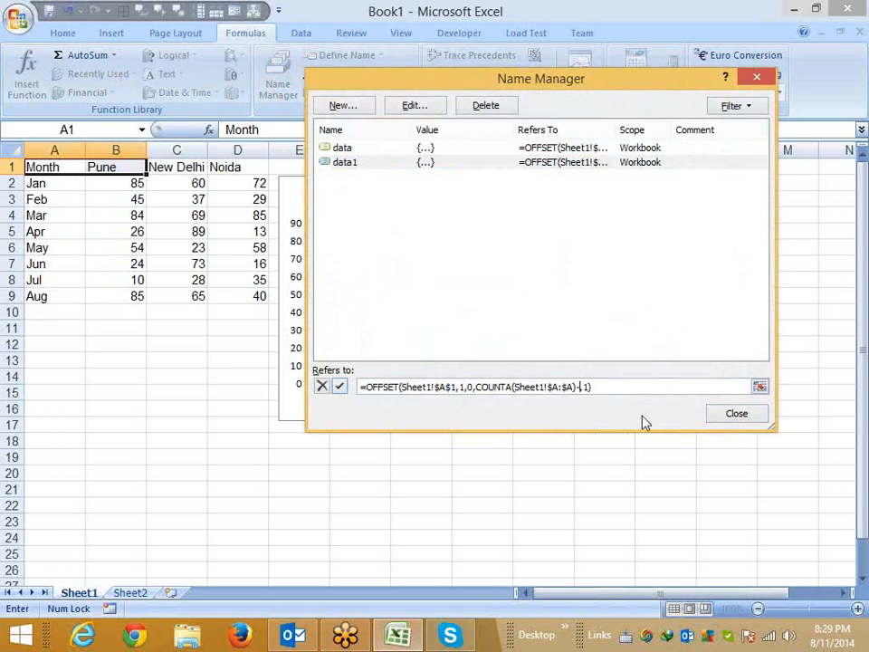
pyautogui.moveTo(518, 90); pyautogui.dragTo(435, 95)
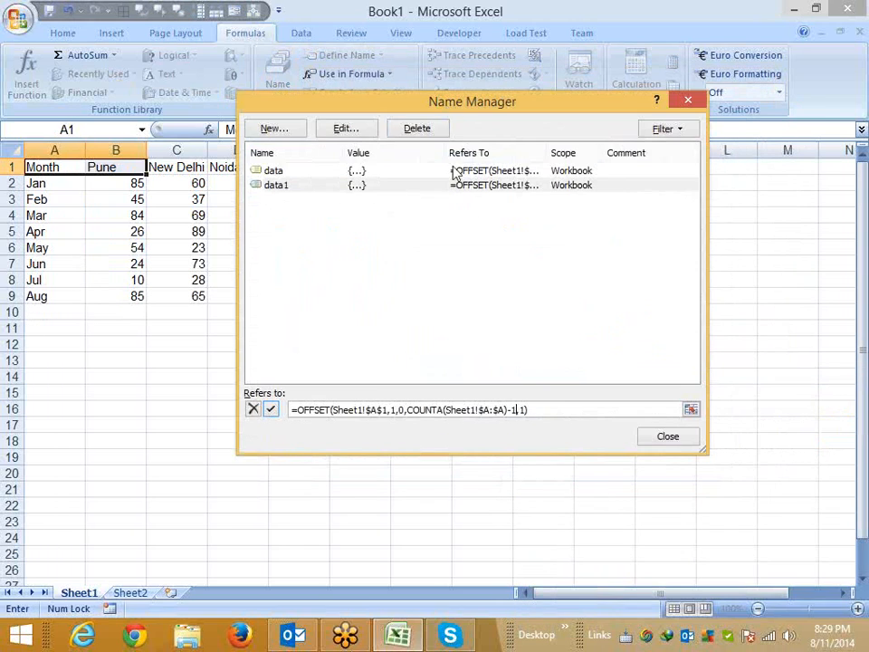
pyautogui.click(272, 410)
pyautogui.click(675, 438)
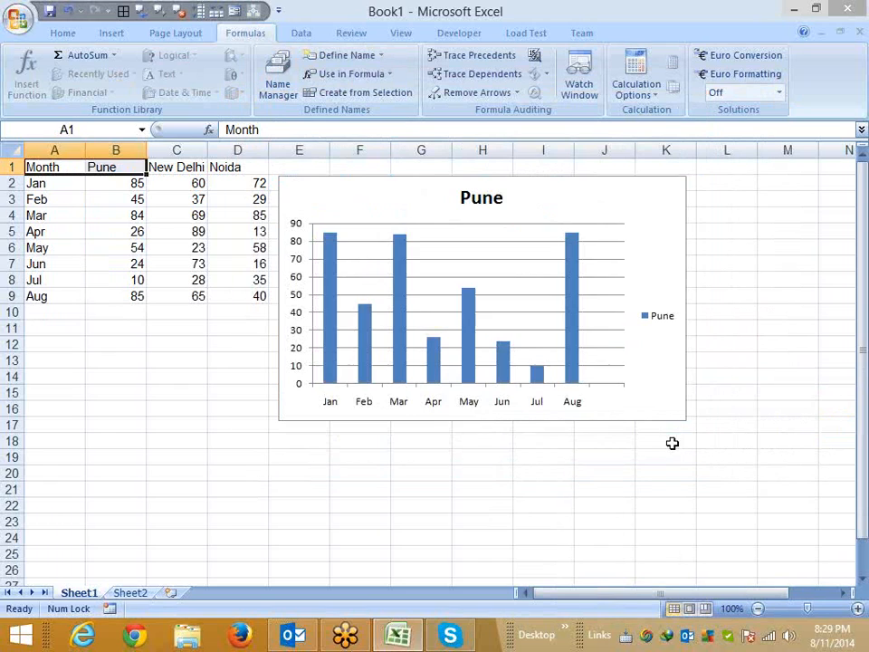
pyautogui.click(563, 523)
# Add a new month row below Aug with Sep in A10 and 32 in B10, and select both cells.
pyautogui.click(44, 308)
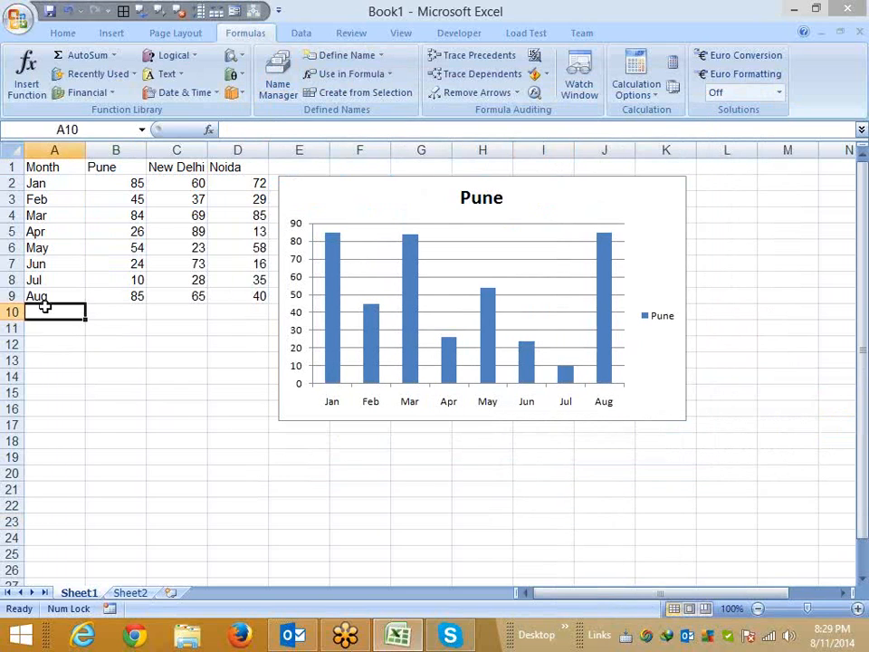
pyautogui.write('Sep')
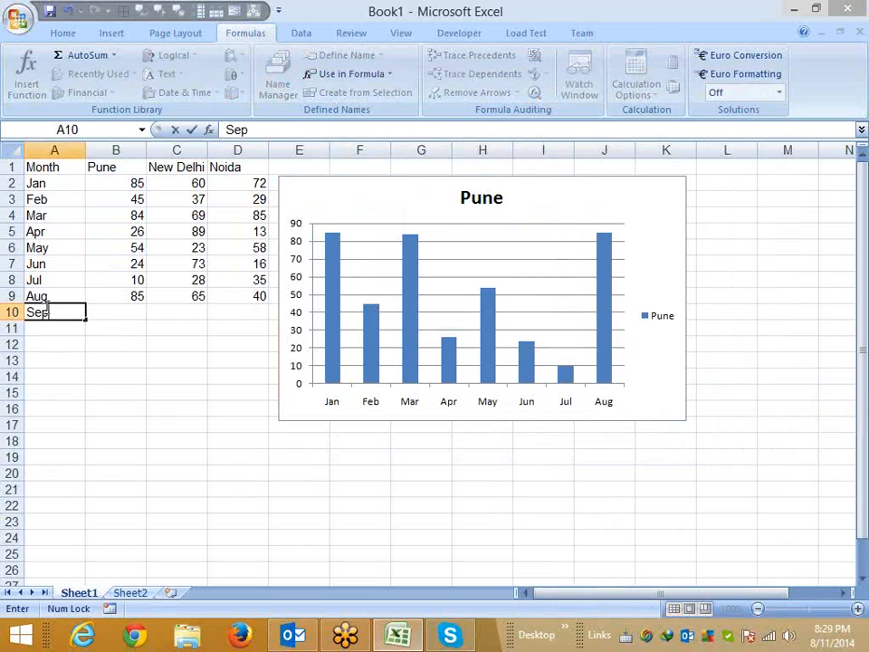
pyautogui.press('Return')
pyautogui.click(44, 307)
pyautogui.press('Right')
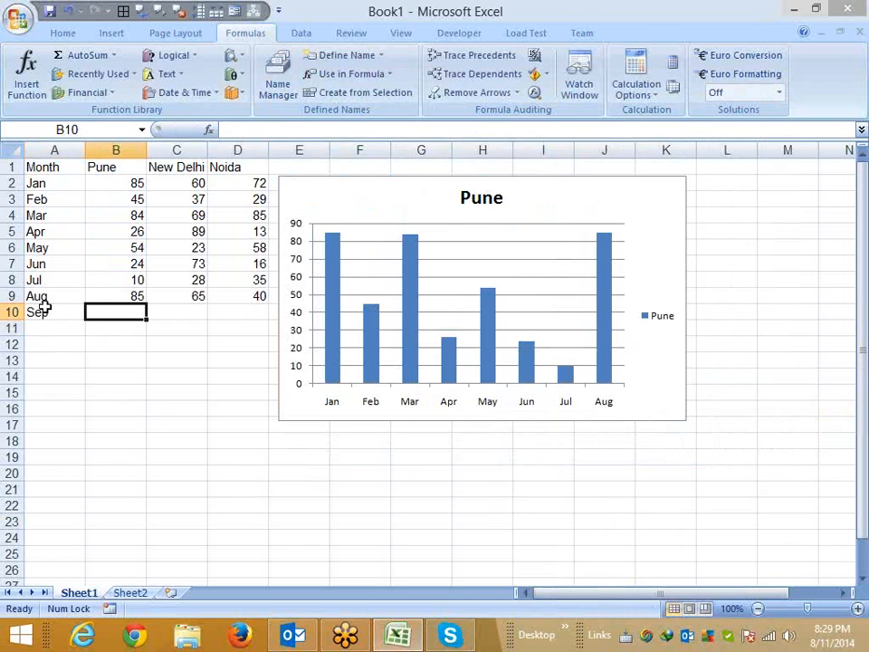
pyautogui.write('32')
pyautogui.press('Return')
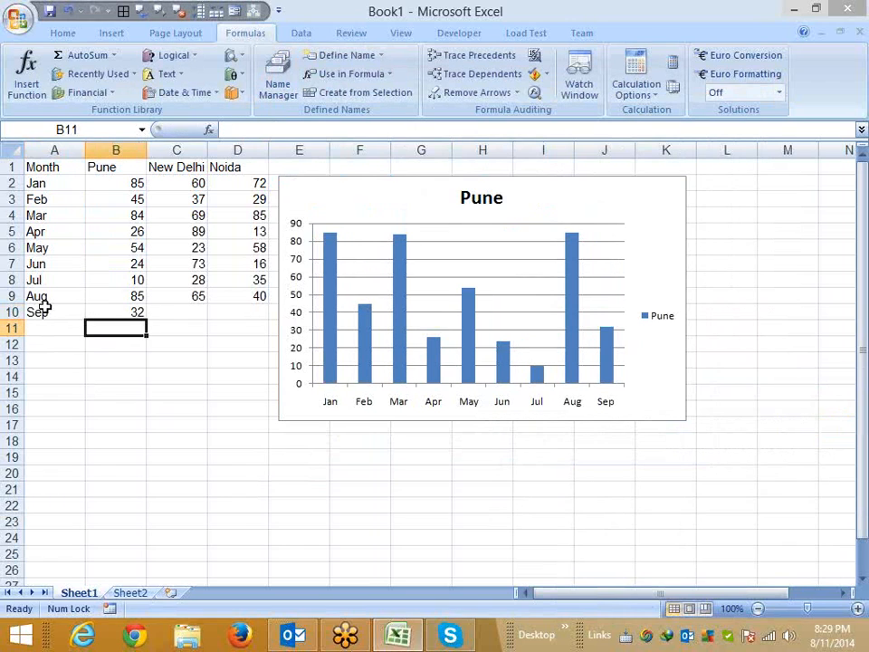
pyautogui.press('Up')
pyautogui.hotkey('shift', 'Left')
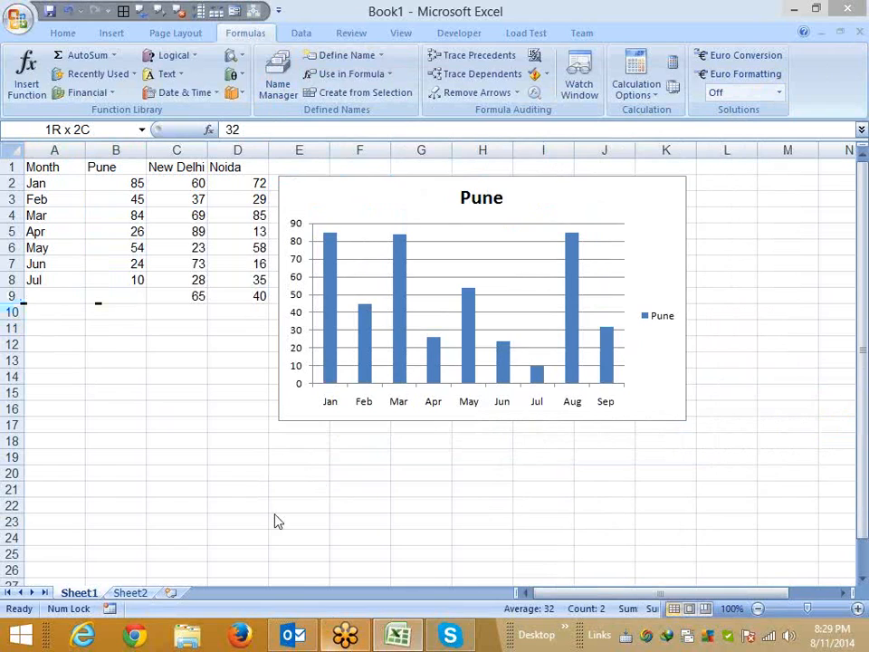
# On Sheet2, enter the column header City in cell A1.
pyautogui.click(129, 593)
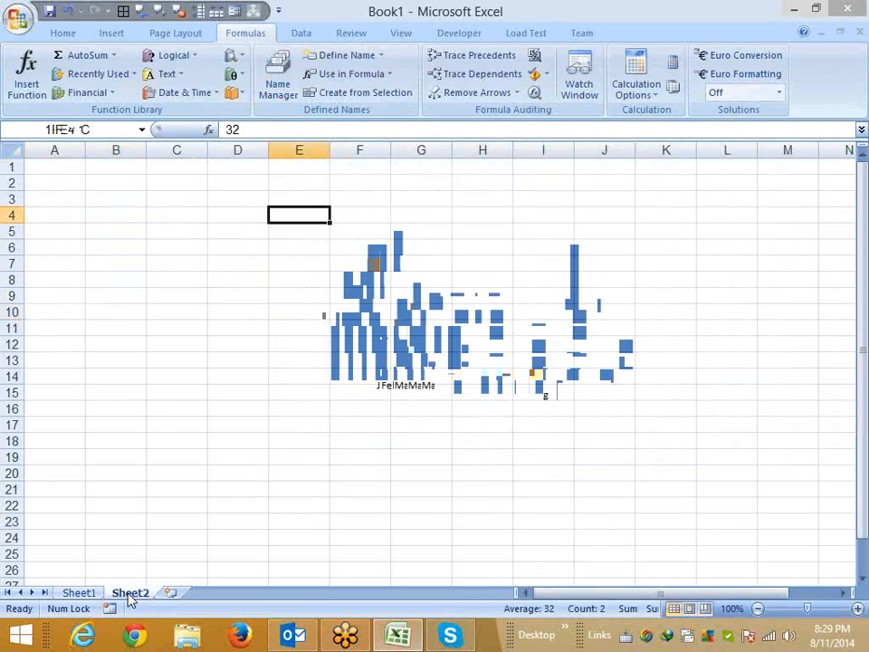
pyautogui.click(70, 165)
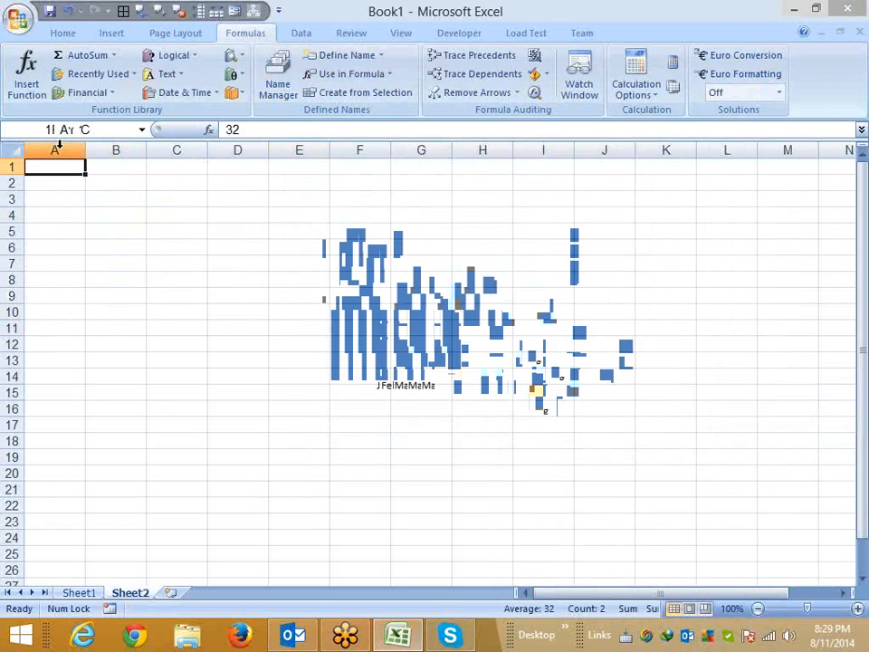
pyautogui.write('Name')
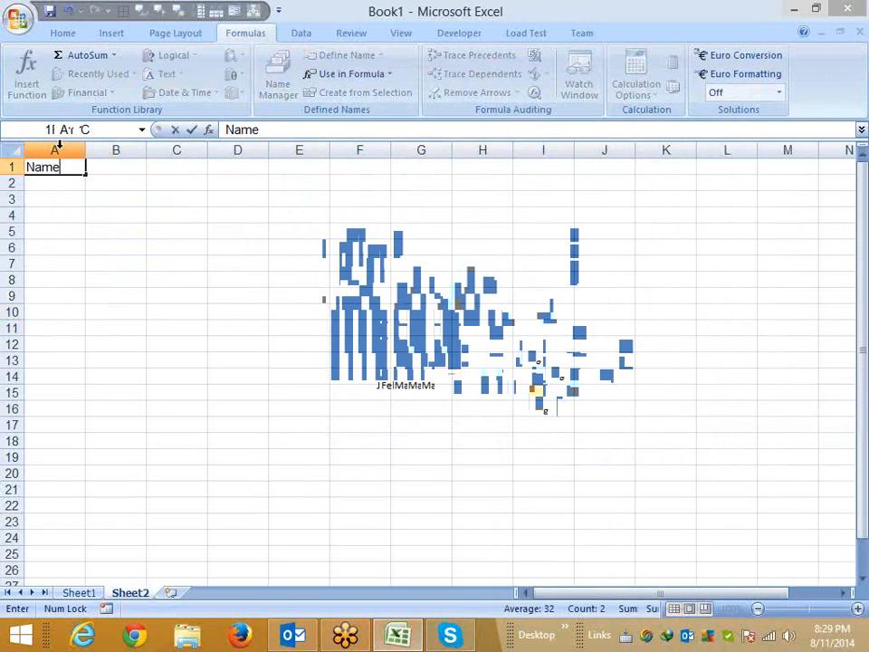
pyautogui.press('Return')
pyautogui.press('Up')
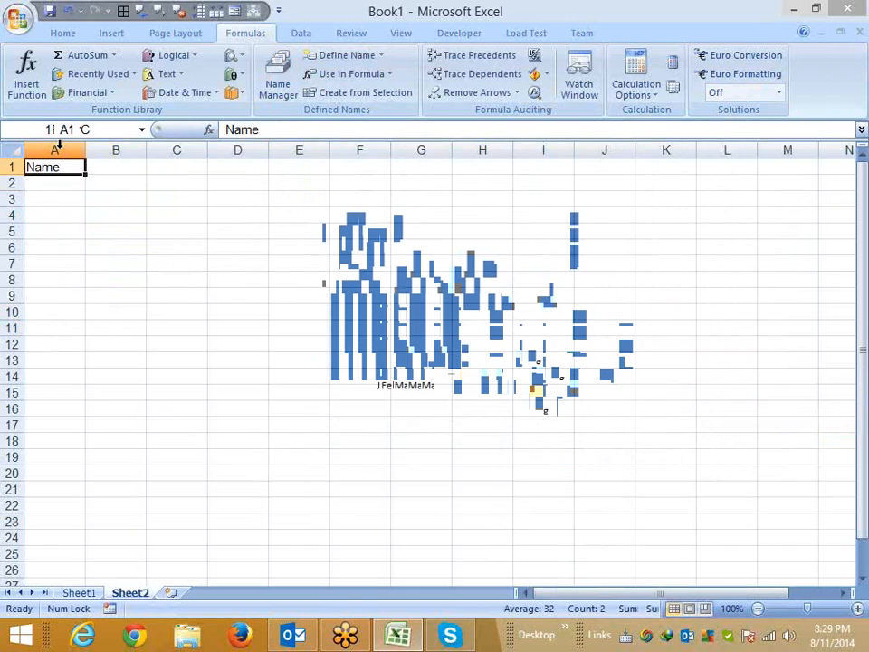
pyautogui.press('Down')
pyautogui.press('Up')
pyautogui.write('Ci')
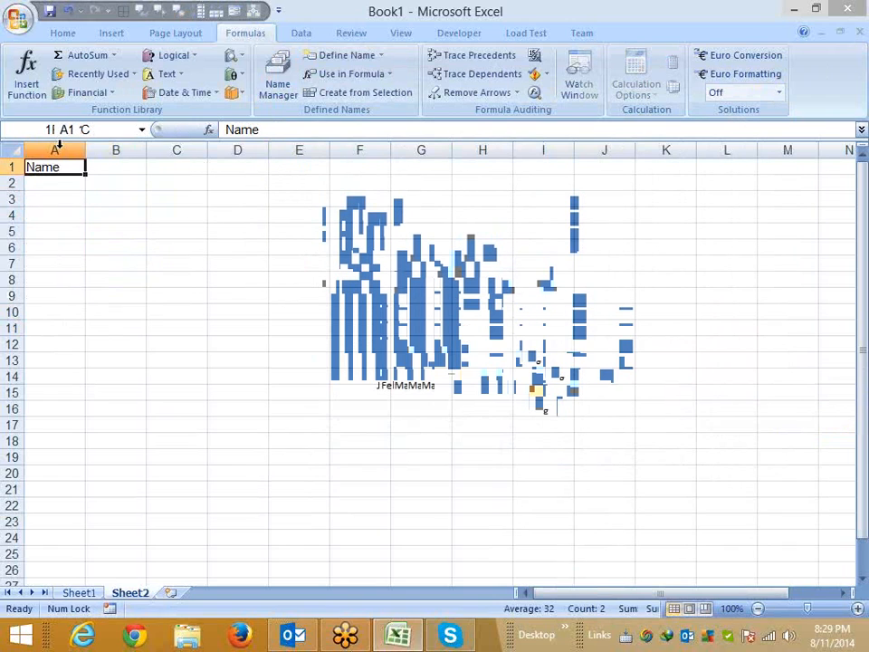
pyautogui.write('t')
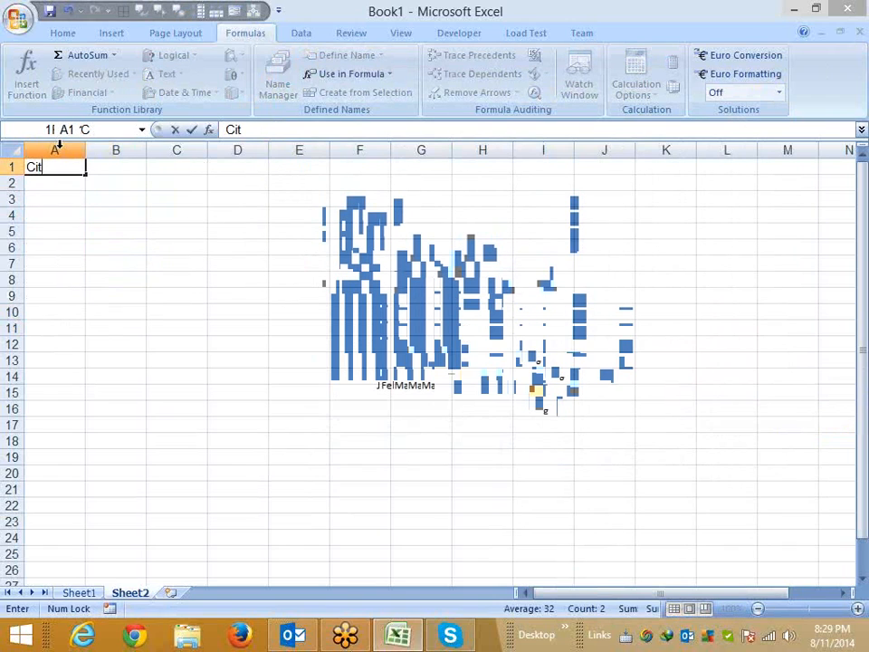
pyautogui.write('y')
pyautogui.press('Tab')
# Enter Jan in B1 and fill the month series across row 1 through Jun in G1.
pyautogui.write('JAn')
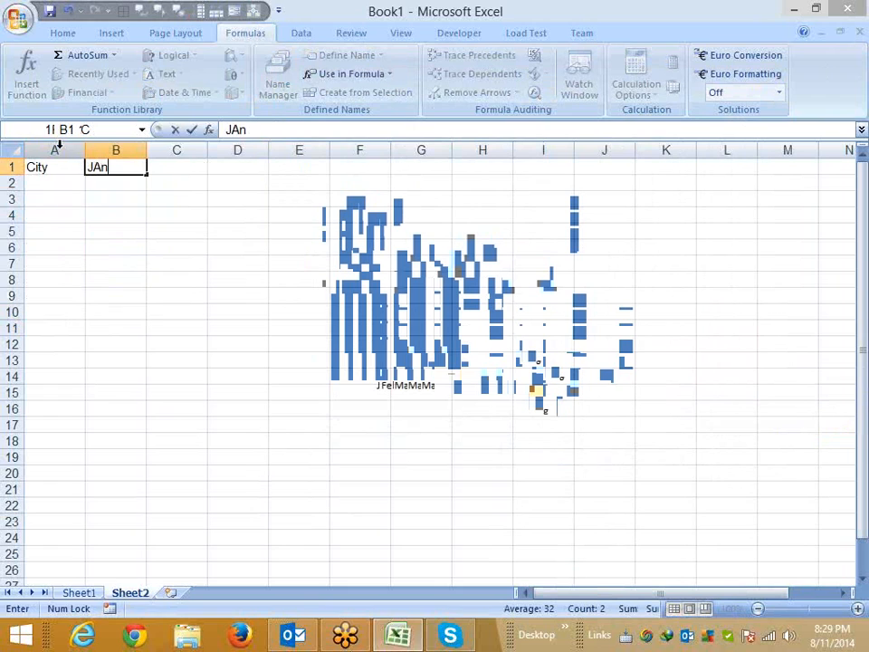
pyautogui.click(105, 180)
pyautogui.click(136, 170)
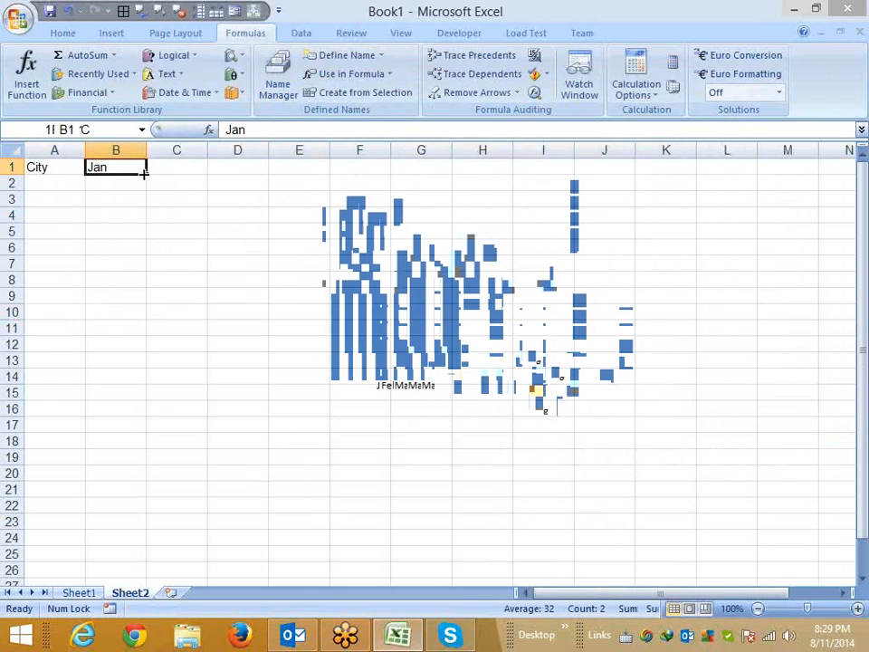
pyautogui.moveTo(145, 174); pyautogui.dragTo(425, 210)
# Enter Pune in A2, fill the city list down the column, and clear the repeated cities from A8 downward.
pyautogui.click(73, 196)
pyautogui.click(66, 181)
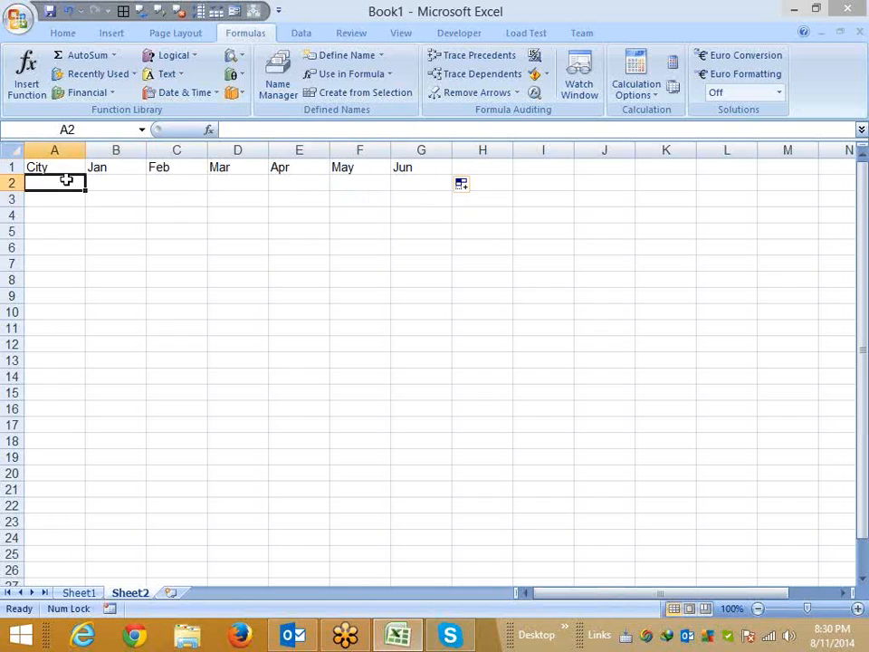
pyautogui.write('Pu')
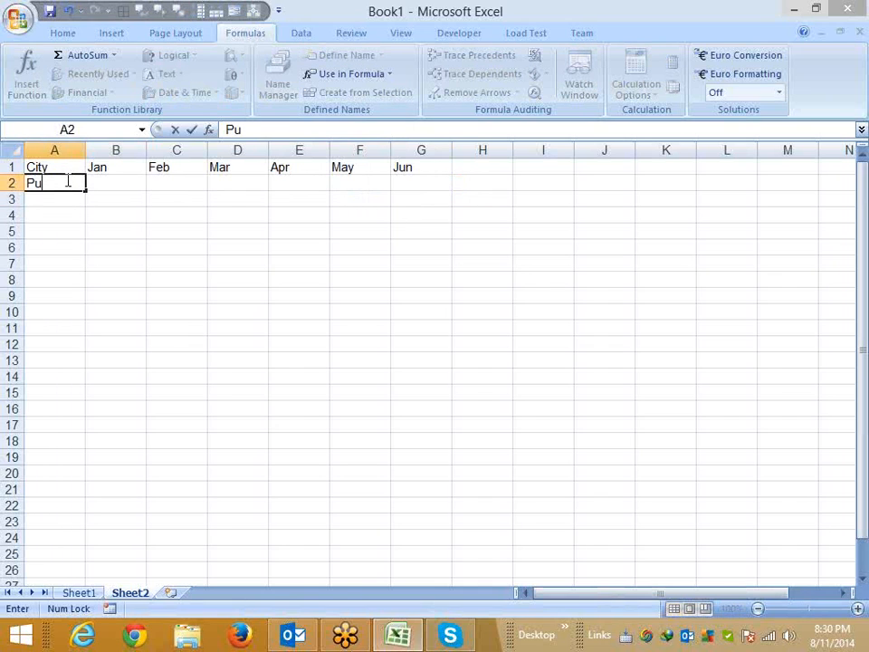
pyautogui.write('ne')
pyautogui.press('Return')
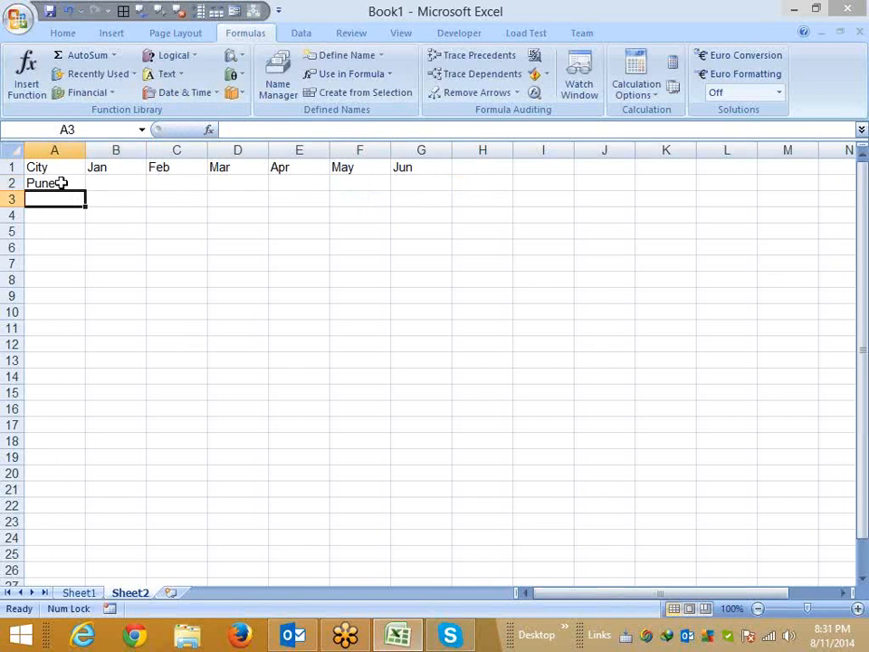
pyautogui.click(63, 182)
pyautogui.moveTo(84, 190); pyautogui.dragTo(82, 346)
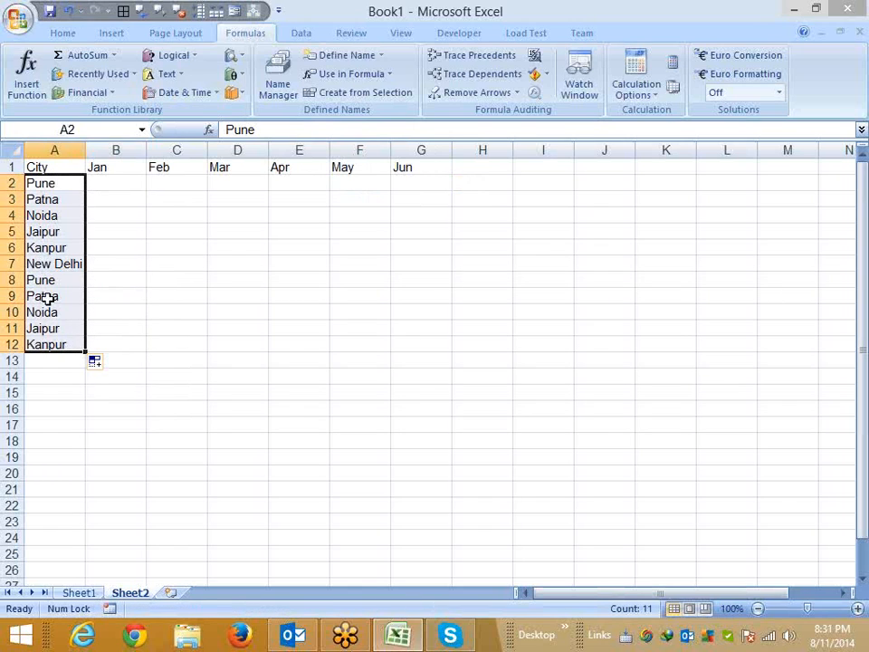
pyautogui.moveTo(43, 282); pyautogui.dragTo(50, 365)
pyautogui.press('Delete')
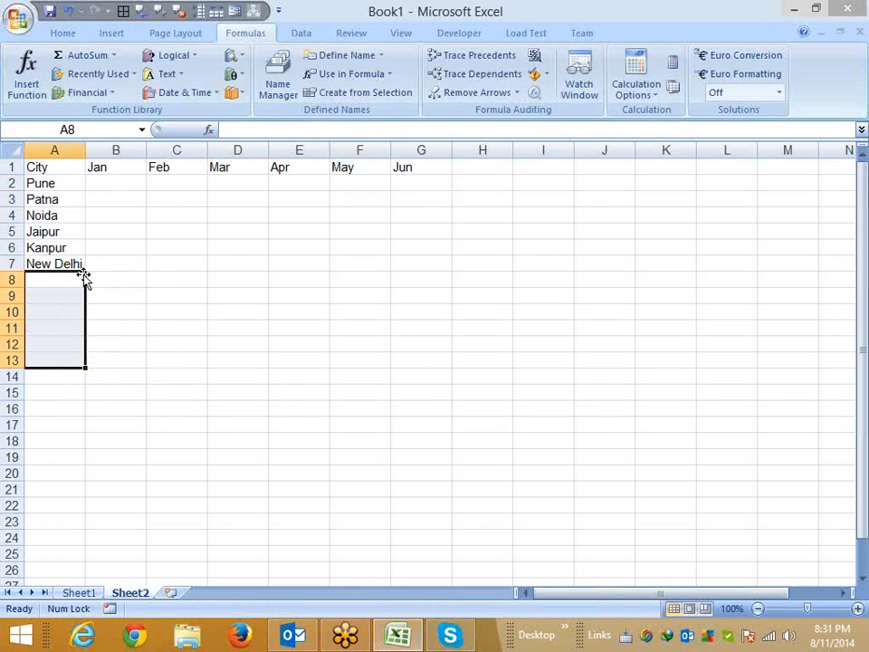
# Enter the formula =RANDBETWEEN(10,90) in B2 for Pune in January.
pyautogui.click(105, 188)
pyautogui.write('=ra')
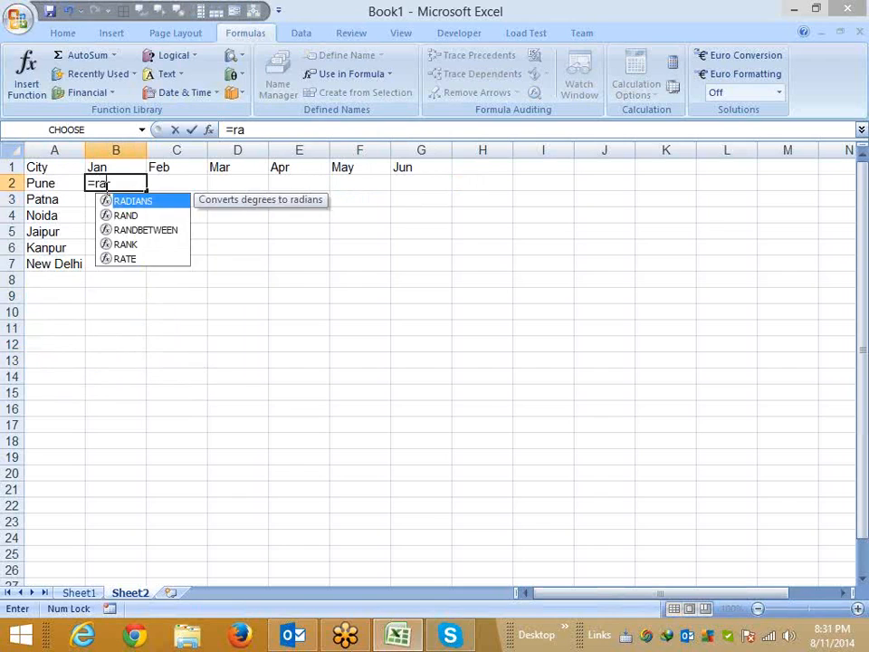
pyautogui.press('Down')
pyautogui.press('Down')
pyautogui.press('Tab')
pyautogui.write('10,90')
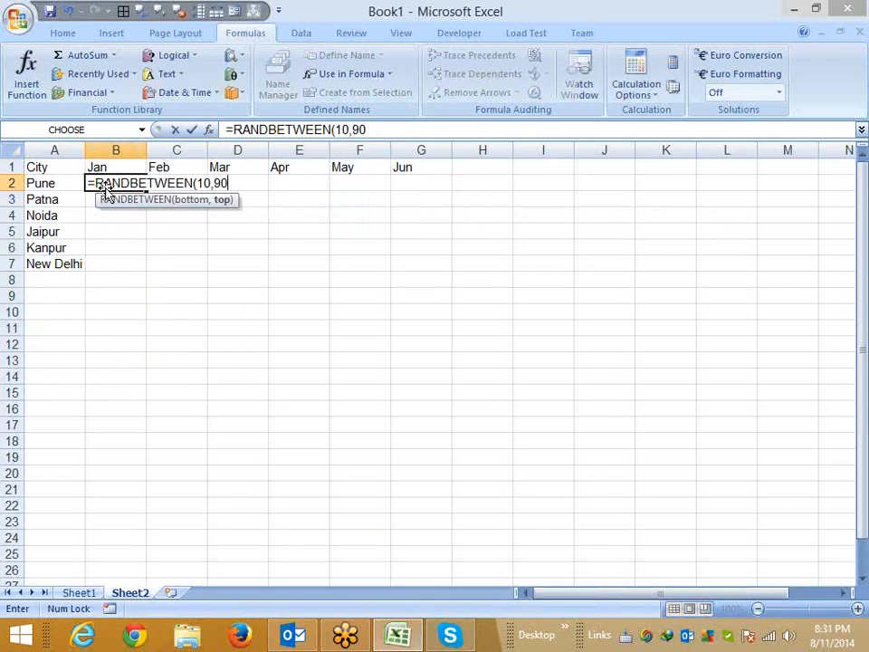
pyautogui.hotkey('ctrl', 'Return')
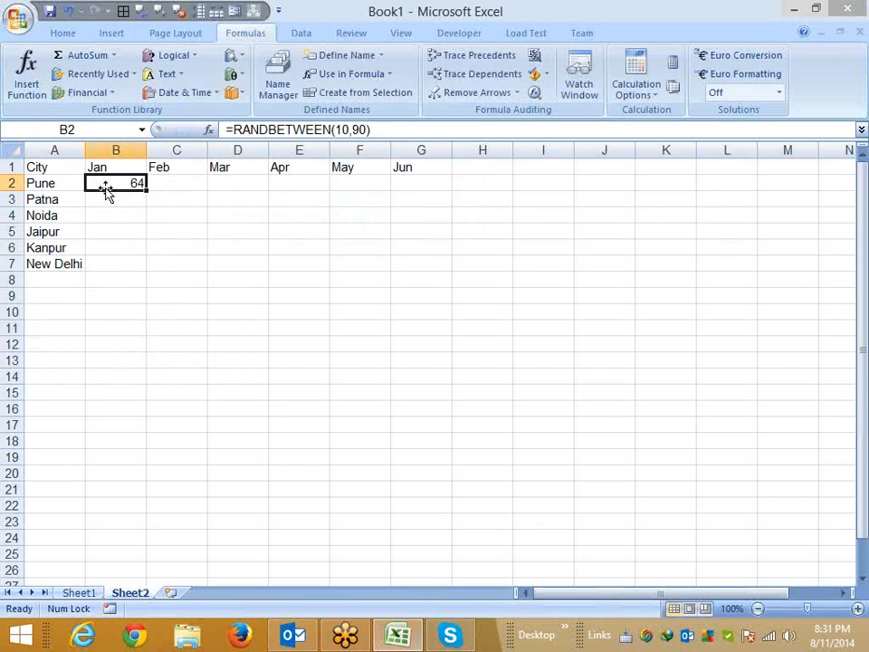
# Fill the RANDBETWEEN formula across to Jun and down to New Delhi, covering B2:G7.
pyautogui.press('Up')
pyautogui.hotkey('ctrl', 'Right')
pyautogui.press('Down')
pyautogui.keyDown('shift'); pyautogui.click(105, 189); pyautogui.keyUp('shift')
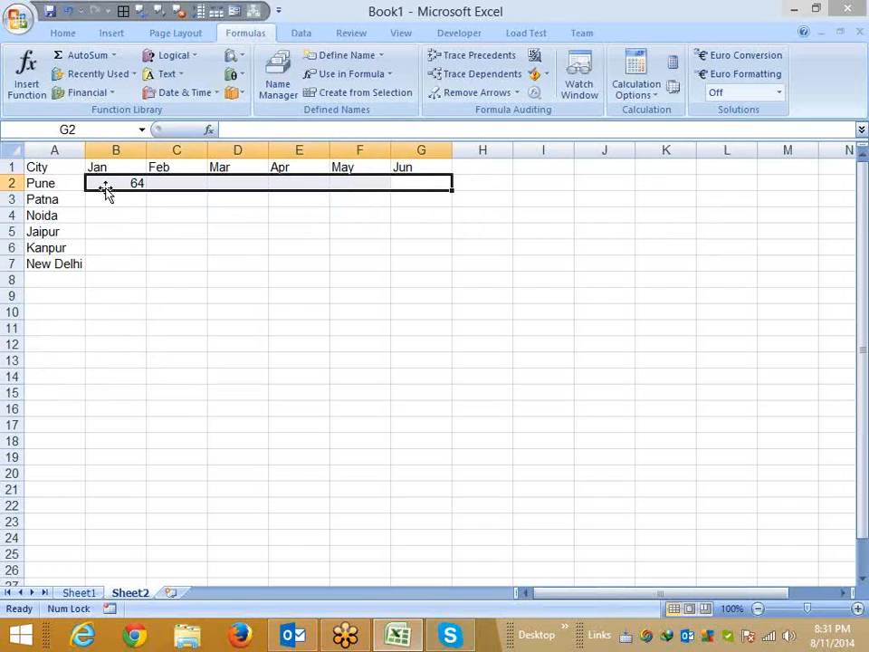
pyautogui.hotkey('ctrl', 'r')
pyautogui.hotkey('shift', 'Down')
pyautogui.hotkey('shift', 'Down')
pyautogui.hotkey('shift', 'Down')
pyautogui.hotkey('shift', 'Down')
pyautogui.hotkey('shift', 'Down')
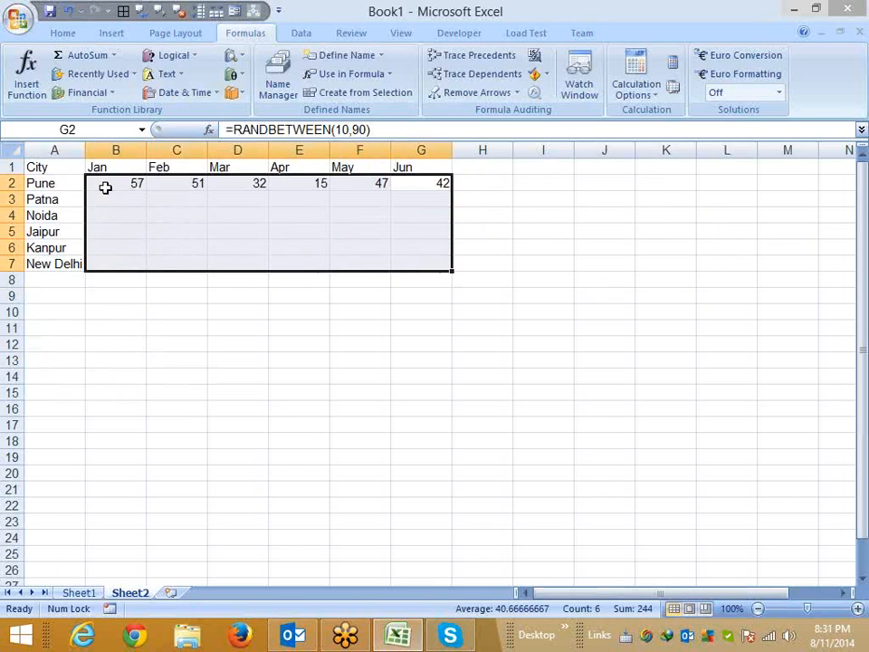
pyautogui.hotkey('ctrl', 'd')
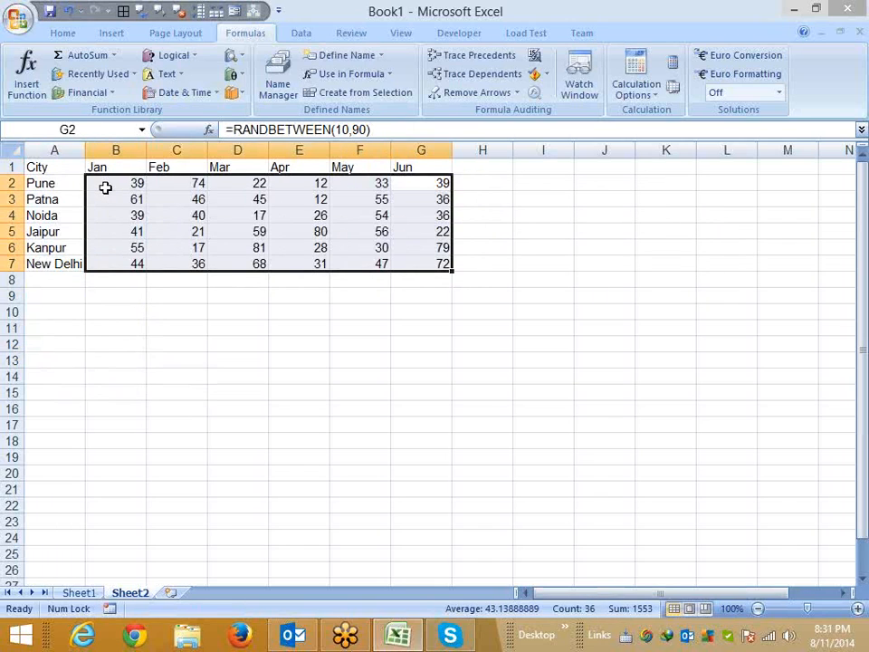
# Copy B2:G7 and paste it over itself as values to replace the random formulas with fixed numbers.
pyautogui.hotkey('ctrl', 'c')
pyautogui.click(63, 32)
pyautogui.click(24, 72)
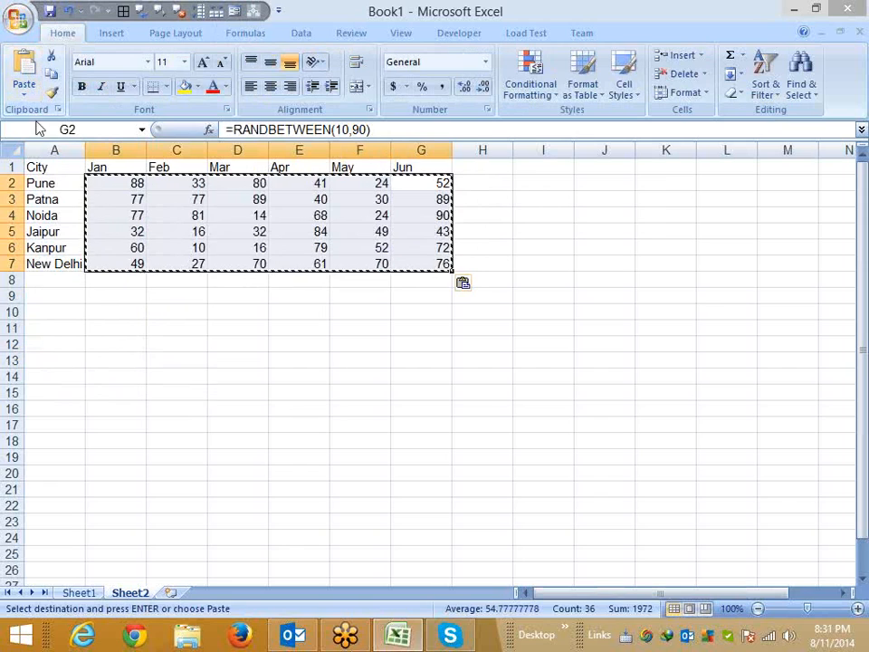
pyautogui.click(23, 90)
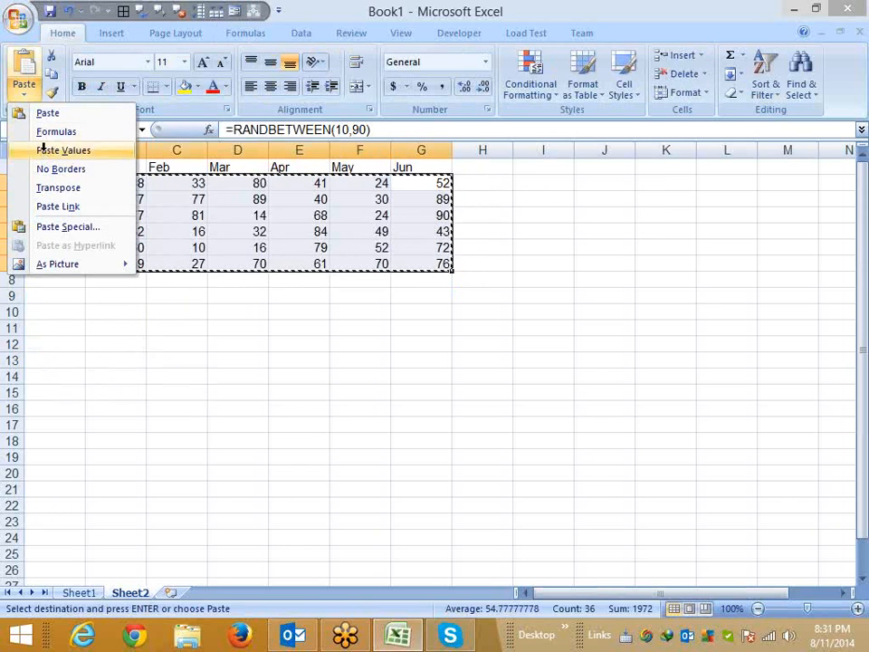
pyautogui.click(54, 150)
pyautogui.click(112, 213)
pyautogui.press('Escape')
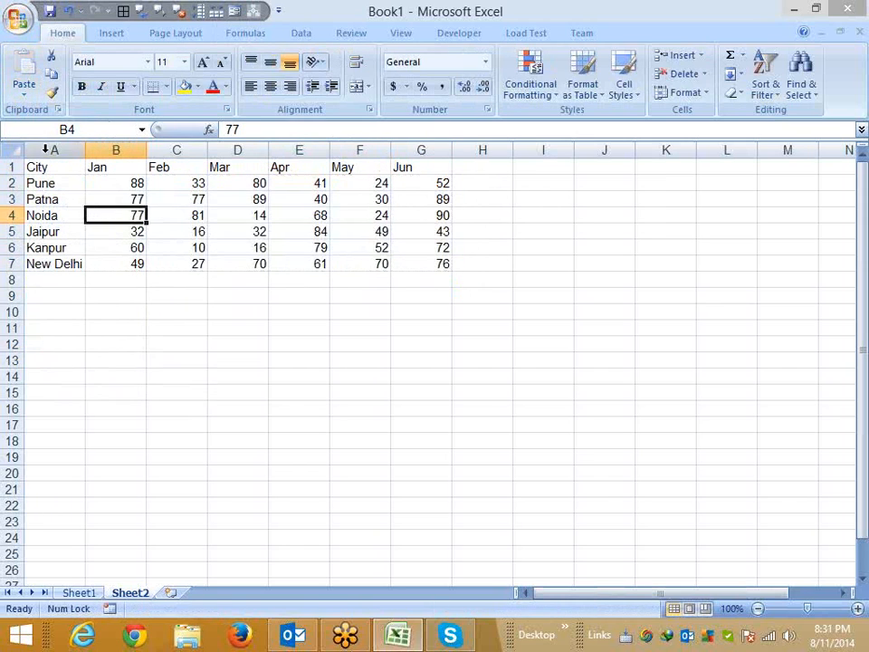
# Create a default clustered column chart from the city and month data in A1:G7.
pyautogui.moveTo(63, 167); pyautogui.dragTo(438, 260)
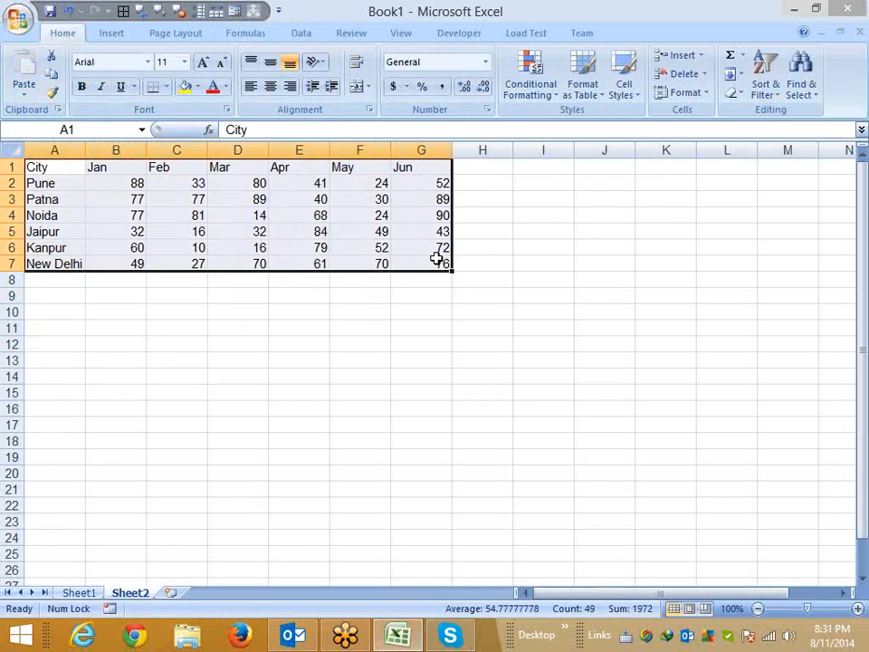
pyautogui.click(113, 33)
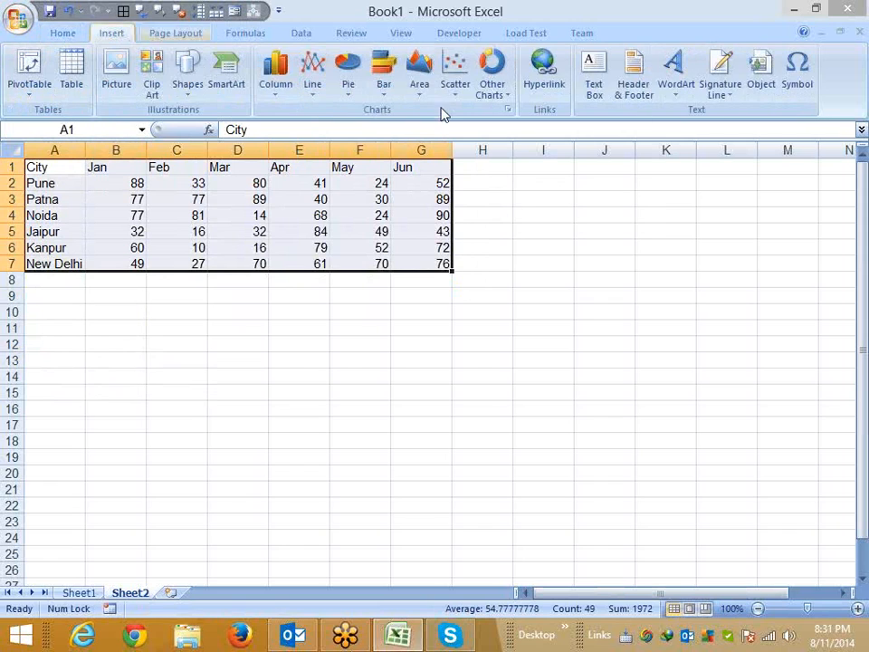
pyautogui.hotkey('alt', 'F1')
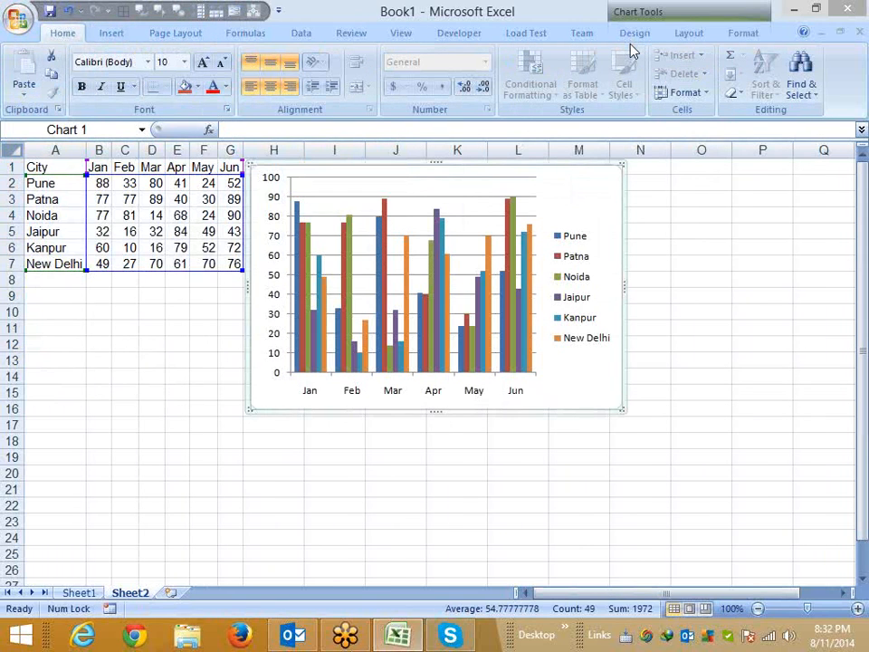
# Widen the new column chart to the end of column O and delete its horizontal gridlines.
pyautogui.moveTo(620, 409); pyautogui.dragTo(716, 405)
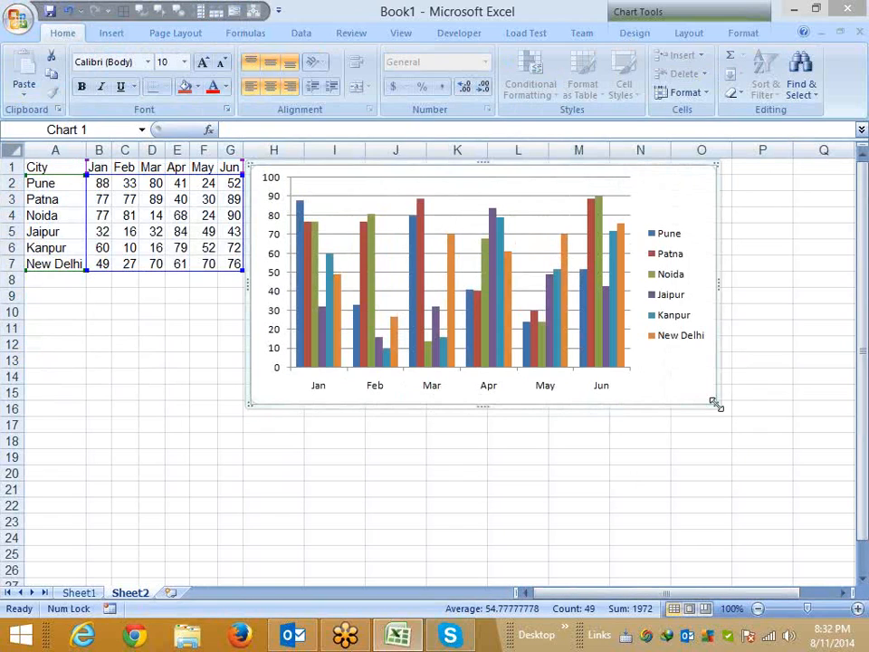
pyautogui.click(630, 205)
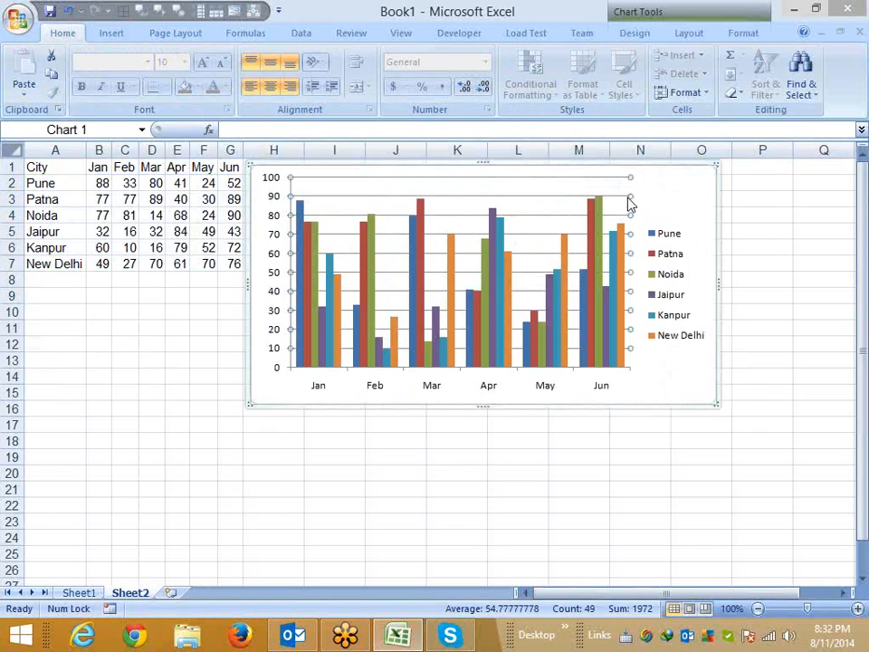
pyautogui.press('Delete')
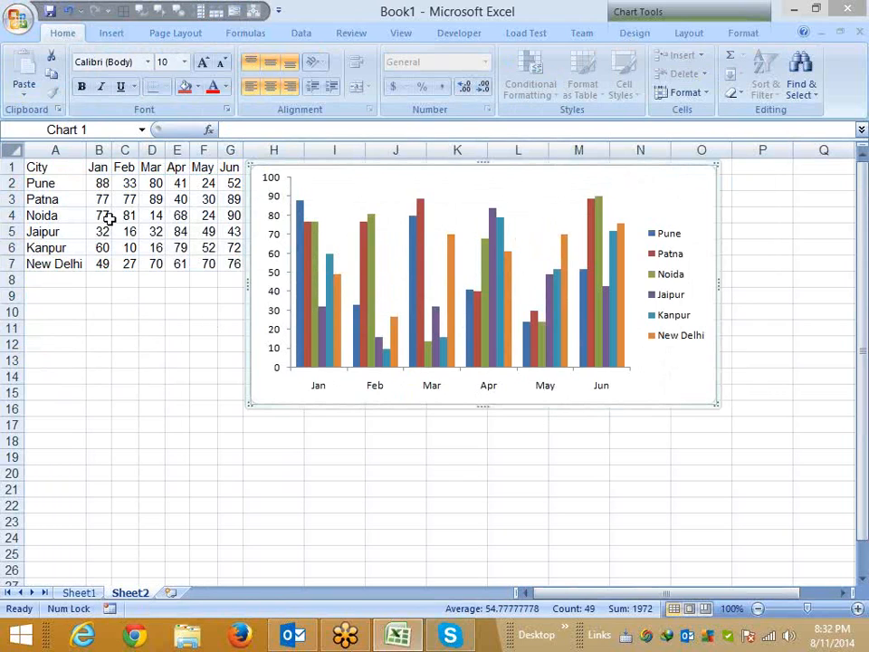
pyautogui.moveTo(64, 186); pyautogui.dragTo(68, 258)
pyautogui.moveTo(54, 181); pyautogui.dragTo(230, 183)
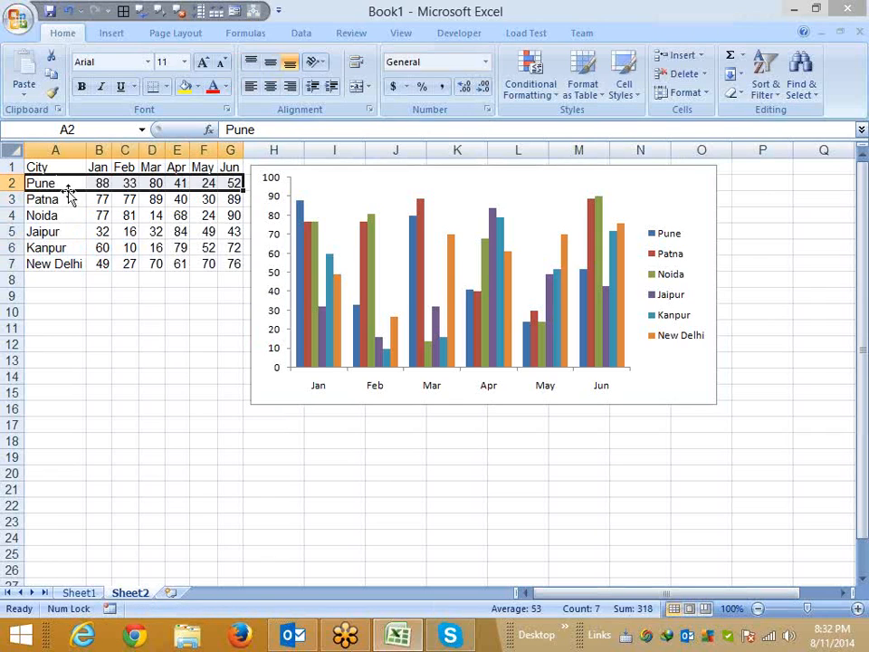
pyautogui.click(659, 287)
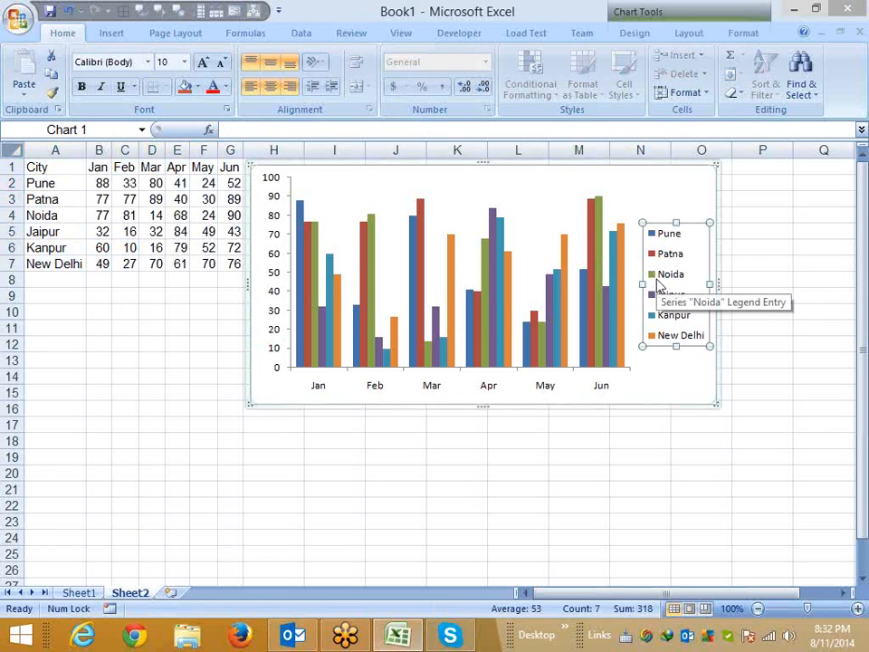
# Delete the legend from the city column chart.
pyautogui.press('Delete')
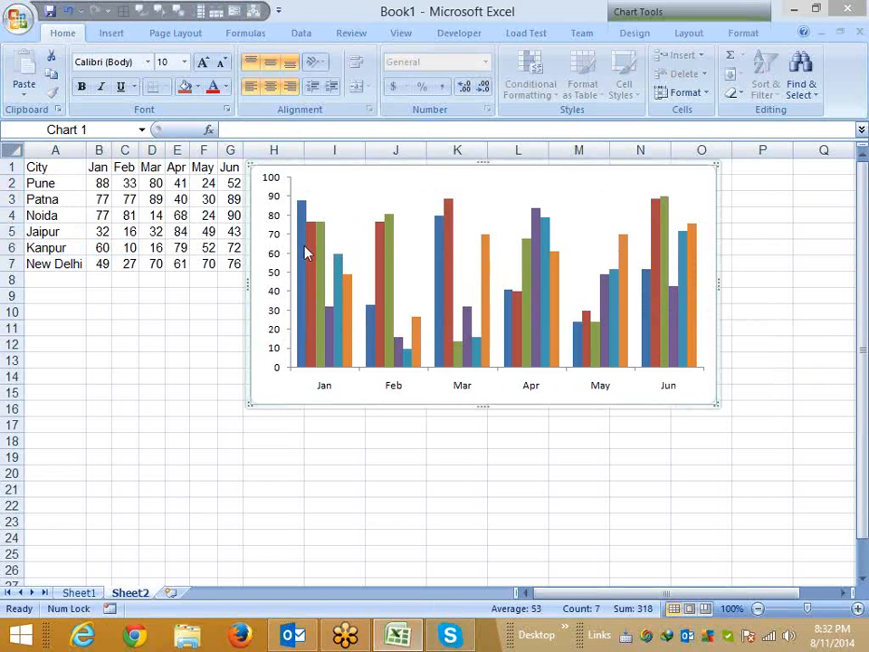
pyautogui.moveTo(317, 246)
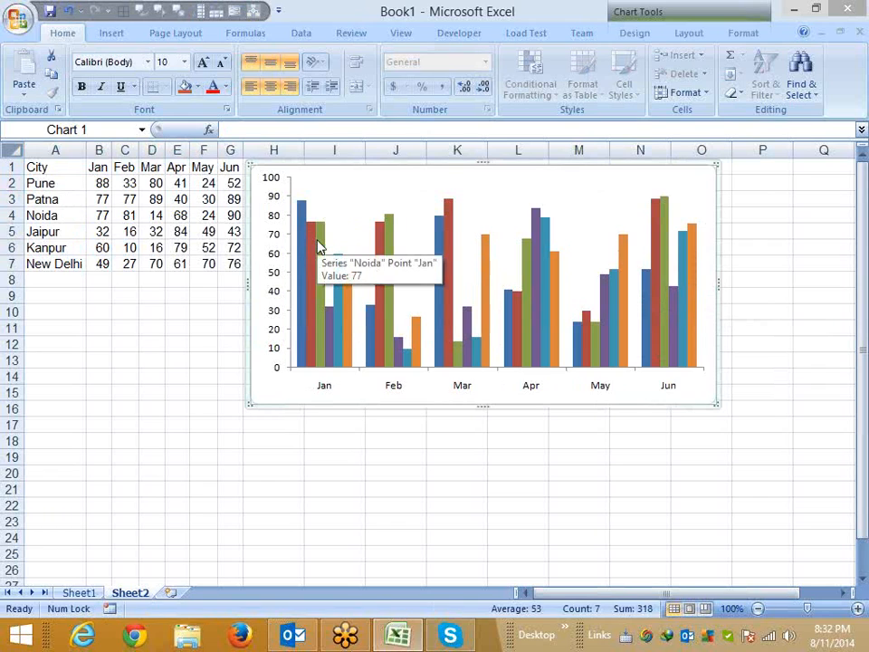
# Create a default clustered column chart from only the month headers and Pune row in A1:G2.
pyautogui.moveTo(68, 166); pyautogui.dragTo(230, 183)
pyautogui.click(112, 33)
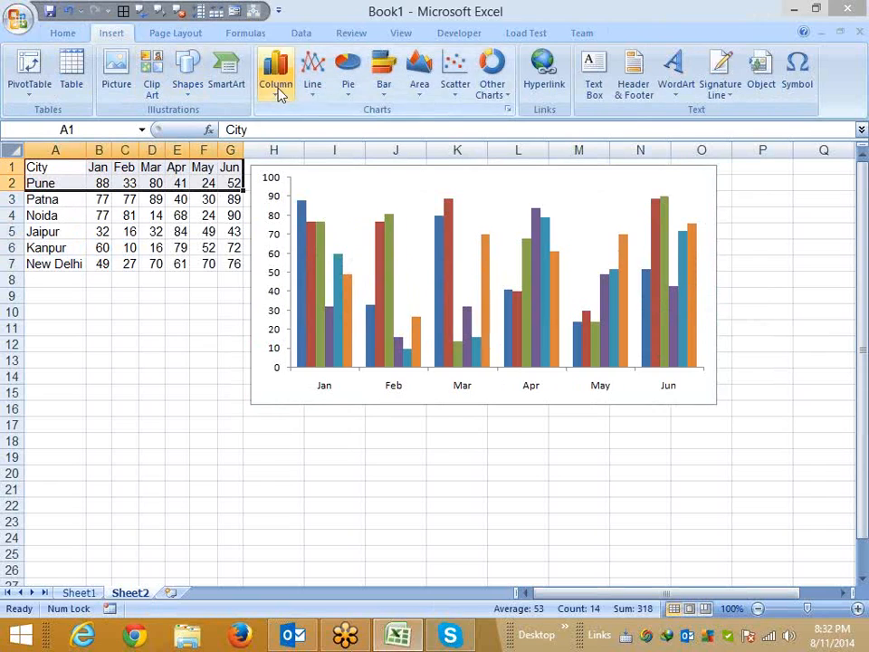
pyautogui.click(276, 83)
pyautogui.click(281, 143)
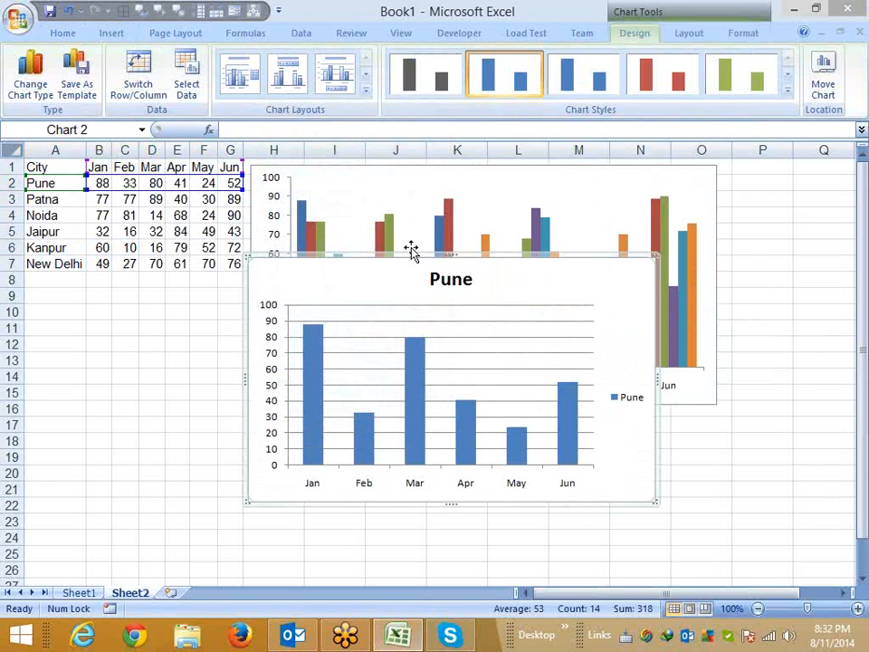
pyautogui.click(661, 194)
pyautogui.click(654, 179)
pyautogui.click(609, 308)
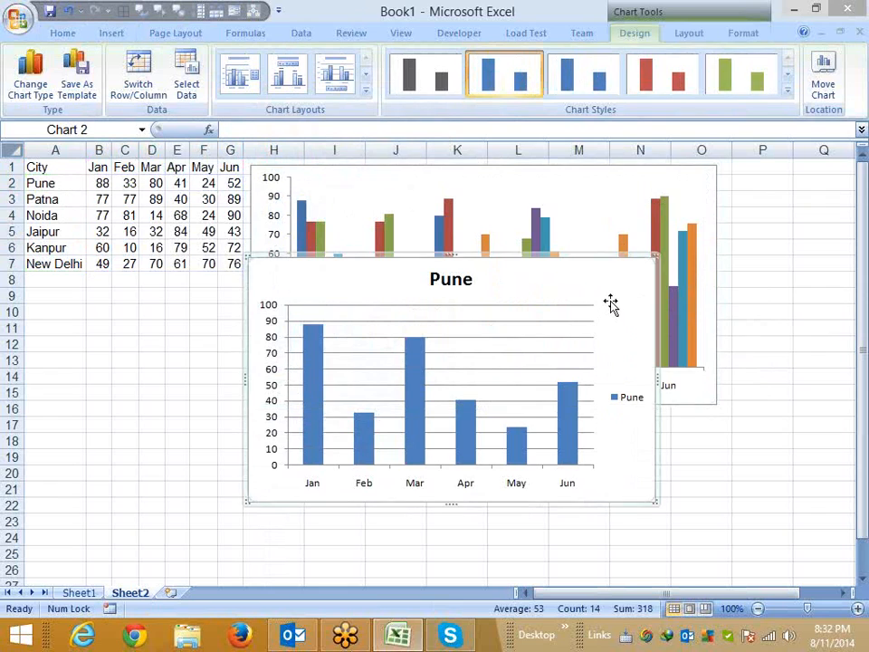
# Delete the Pune chart and the all-cities column chart from Sheet2.
pyautogui.press('Delete')
pyautogui.click(697, 384)
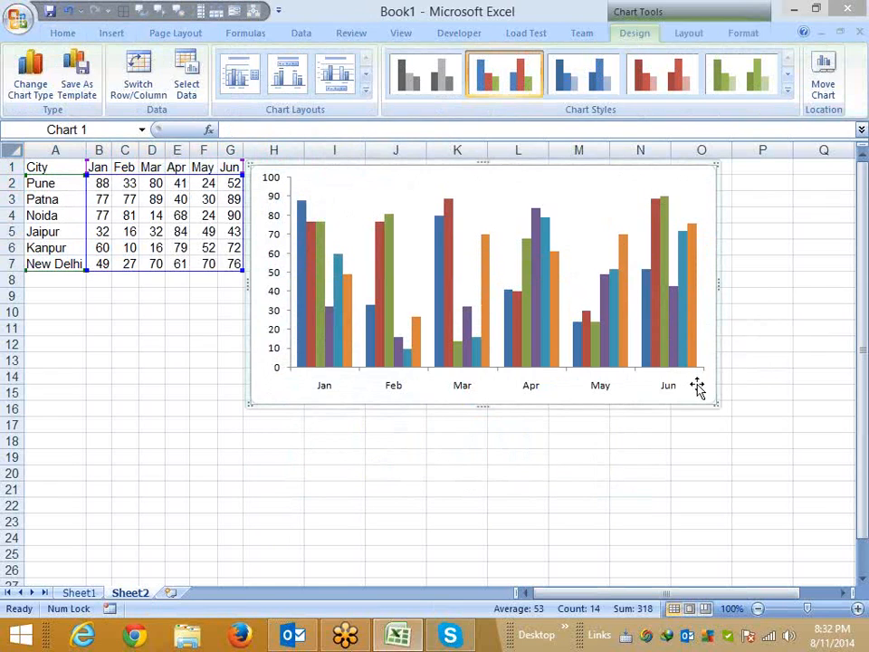
pyautogui.press('Delete')
pyautogui.click(55, 263)
pyautogui.moveTo(56, 255); pyautogui.dragTo(56, 183)
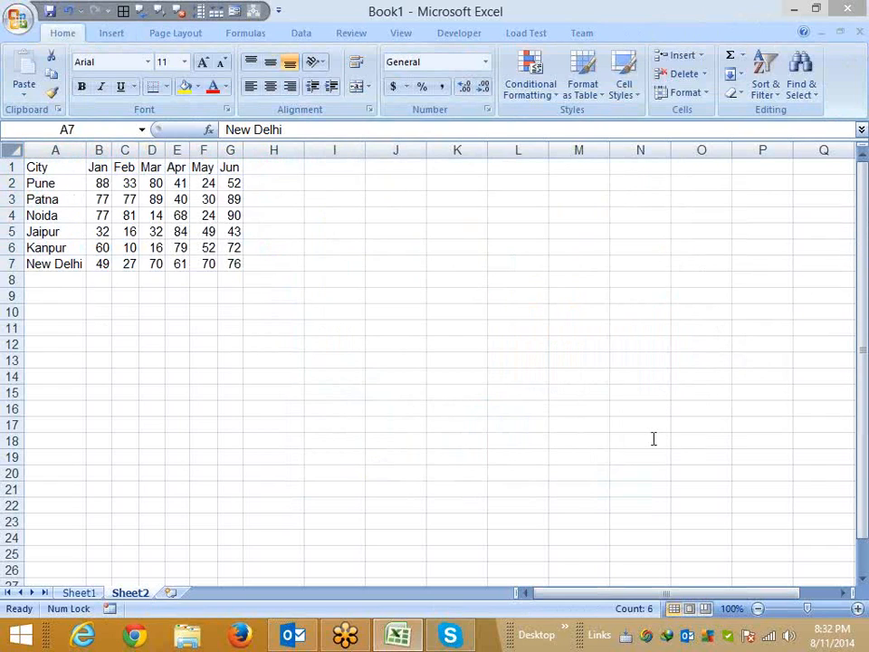
pyautogui.click(371, 178)
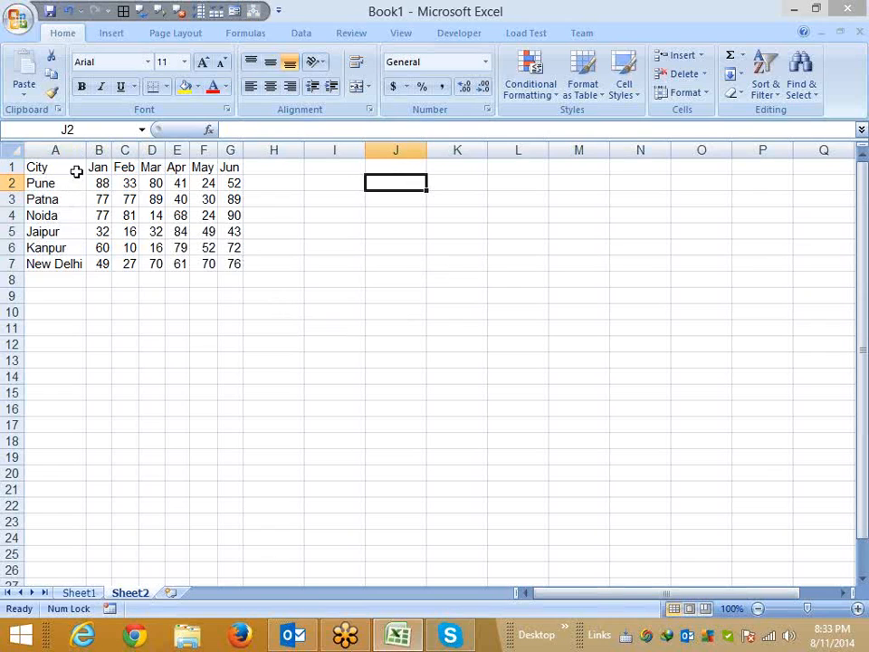
# Copy the header row A1:G1 and paste it into row 12 starting at A12.
pyautogui.moveTo(76, 170); pyautogui.dragTo(229, 166)
pyautogui.hotkey('ctrl', 'c')
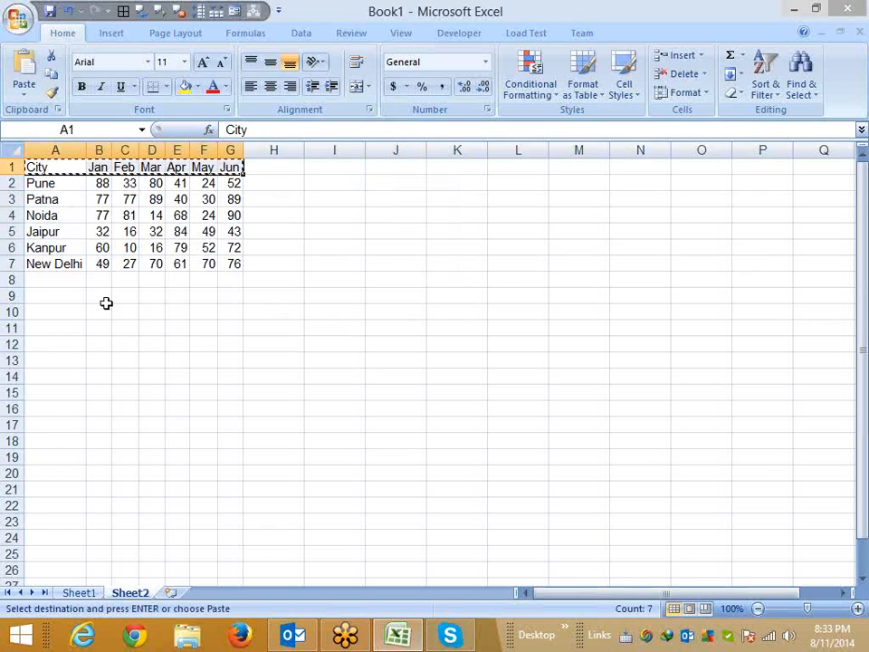
pyautogui.click(58, 345)
pyautogui.hotkey('ctrl', 'v')
pyautogui.press('Escape')
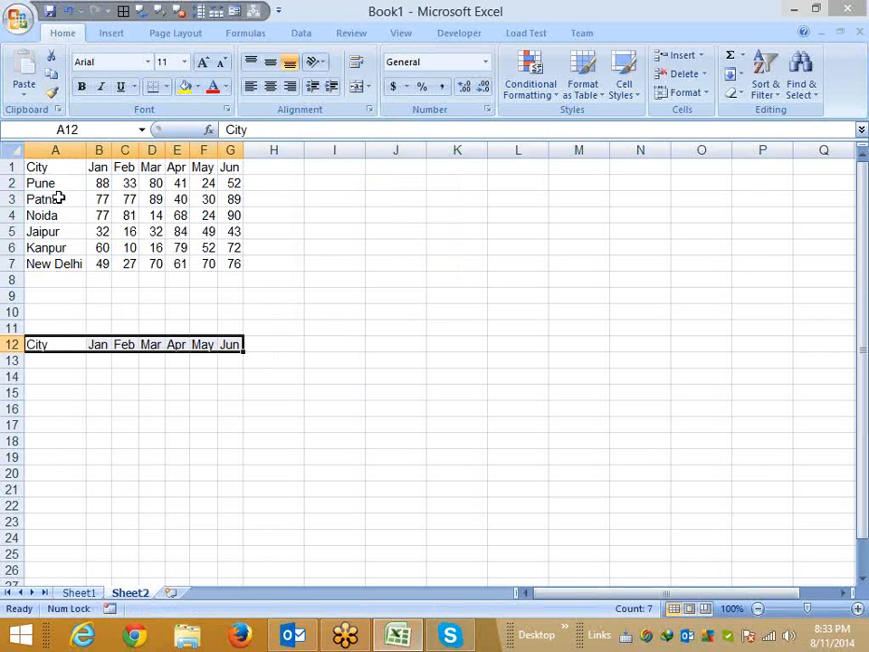
pyautogui.click(56, 172)
pyautogui.click(58, 186)
pyautogui.hotkey('ctrl', 'c')
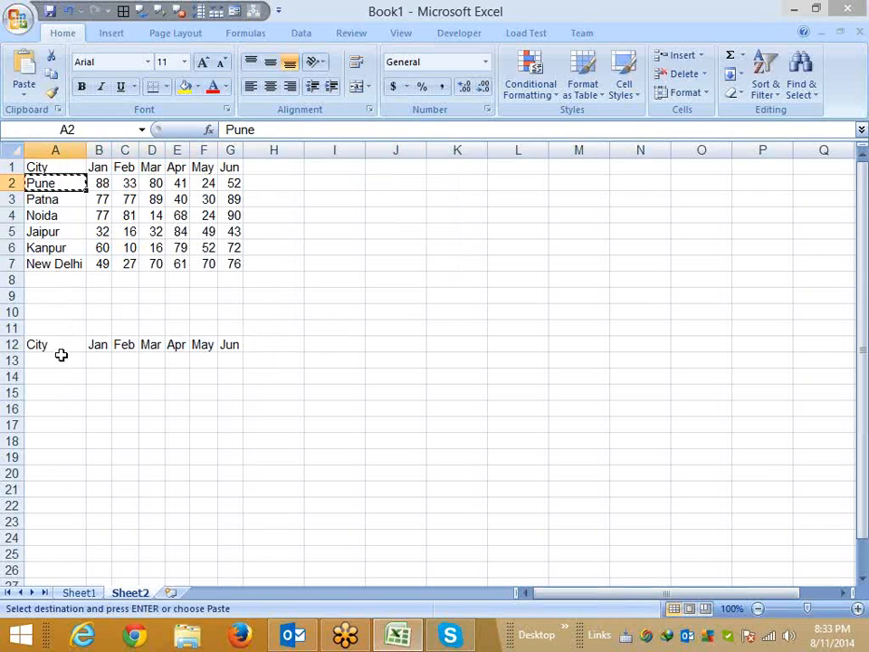
pyautogui.press('Escape')
# Enter 1 in A11 as the row index above the copied headers.
pyautogui.click(61, 326)
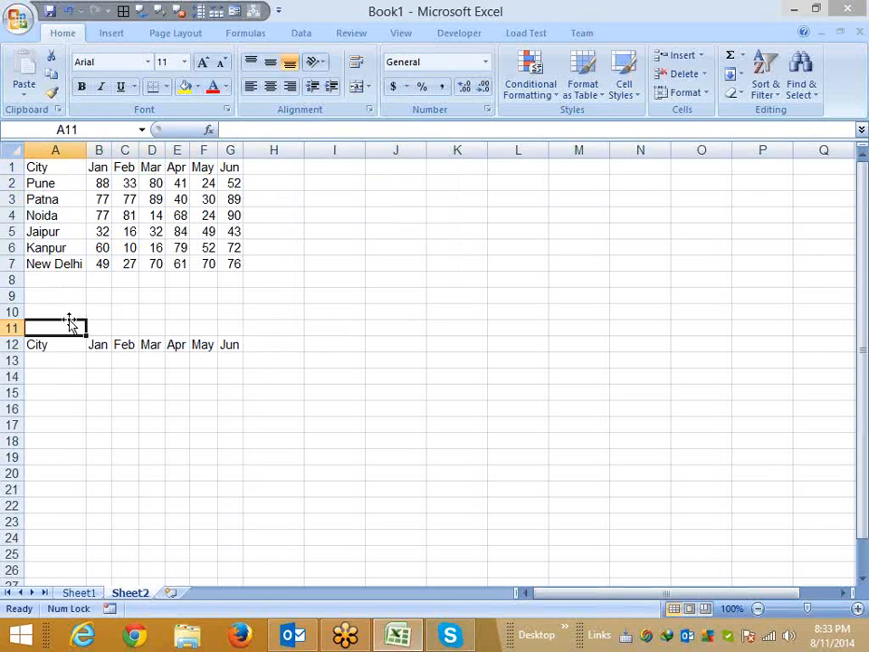
pyautogui.write('1')
pyautogui.press('Return')
pyautogui.press('Return')
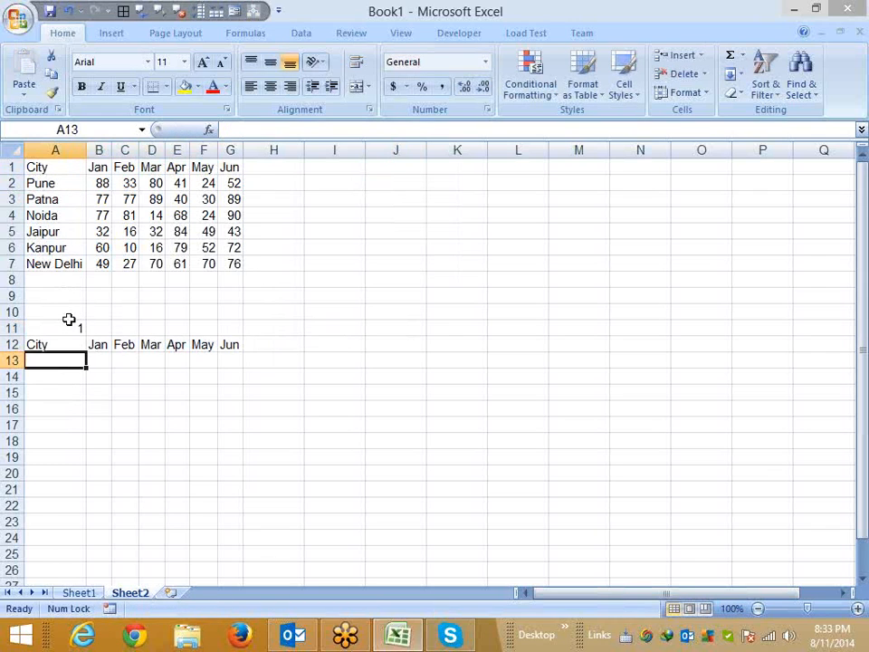
# Enter the formula =OFFSET(A1,A11,0) in A13 to return the city at the index in A11.
pyautogui.write('=of')
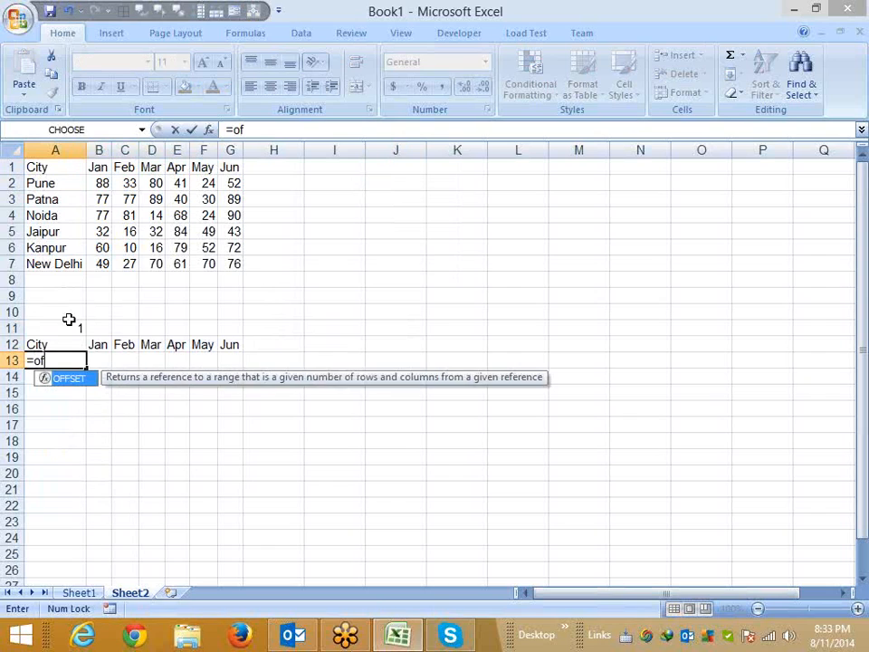
pyautogui.press('Tab')
pyautogui.click(43, 168)
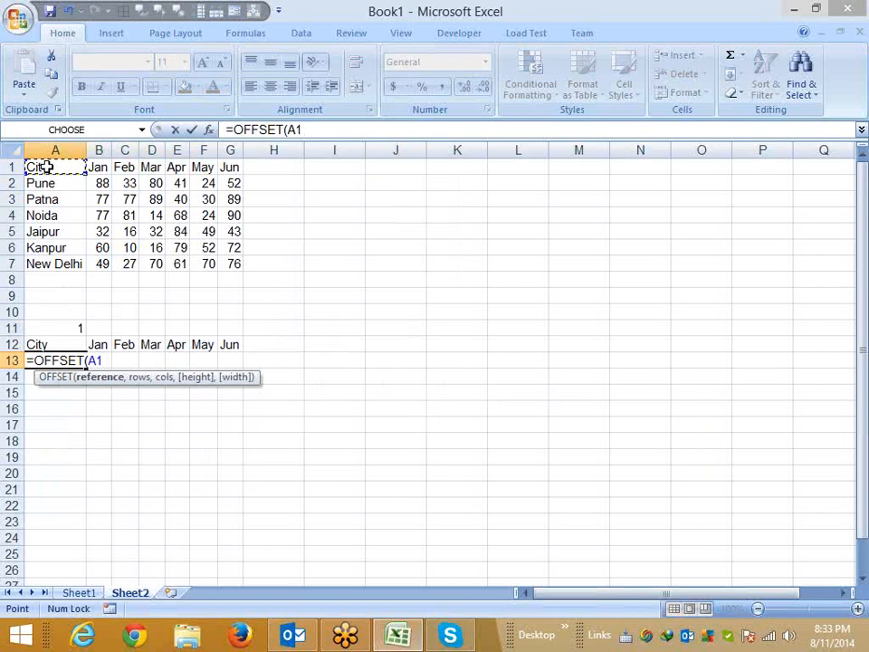
pyautogui.write(',')
pyautogui.click(70, 331)
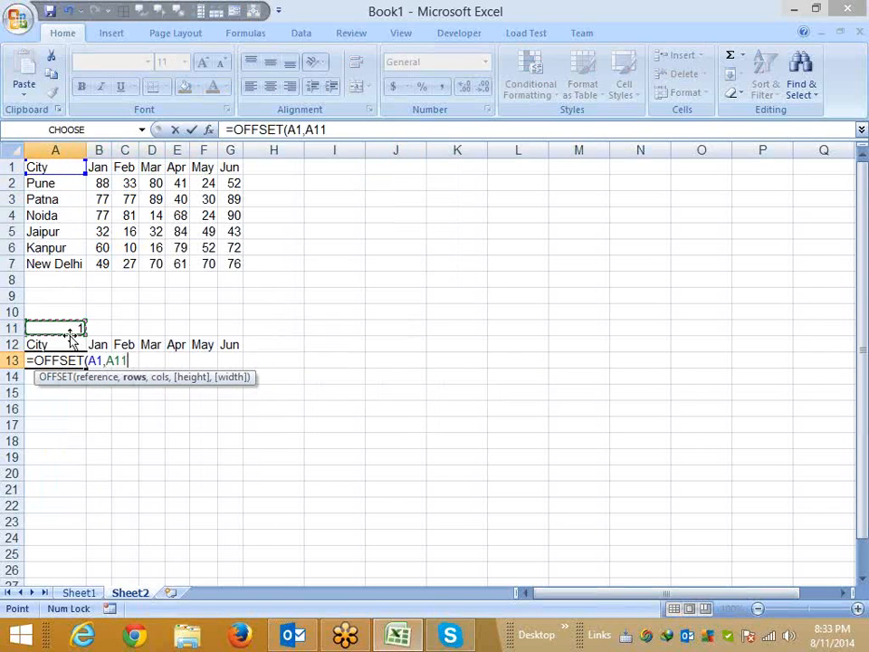
pyautogui.write(',0')
pyautogui.press('Return')
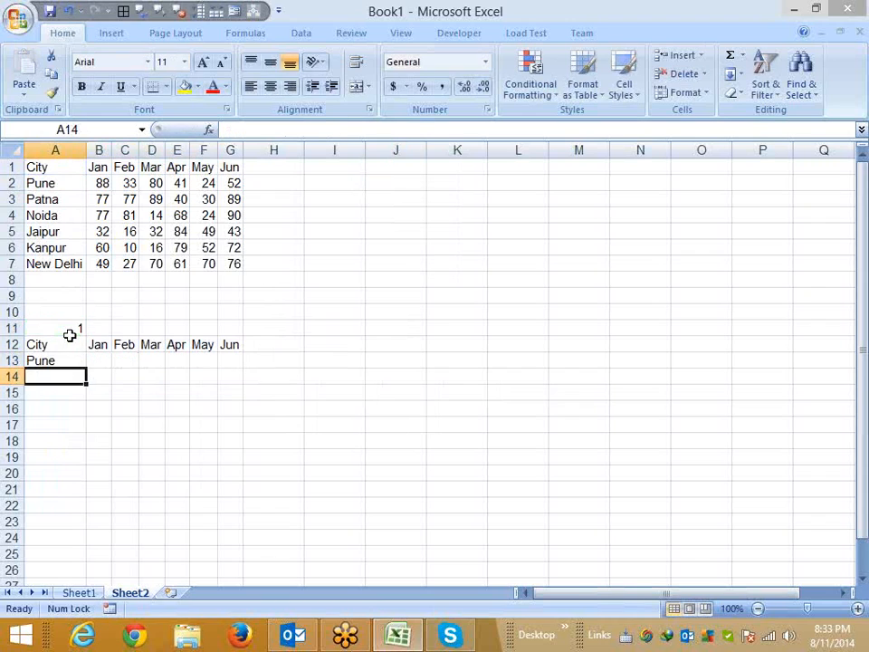
# Make the A11 row reference in the OFFSET formula of A13 absolute.
pyautogui.press('Up')
pyautogui.click(290, 130)
pyautogui.click(290, 129)
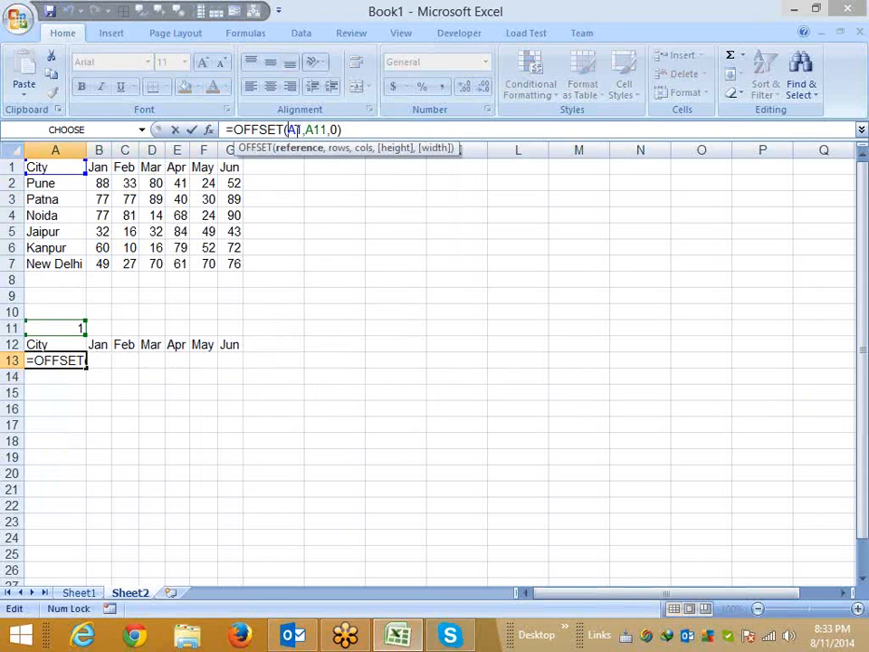
pyautogui.click(316, 129)
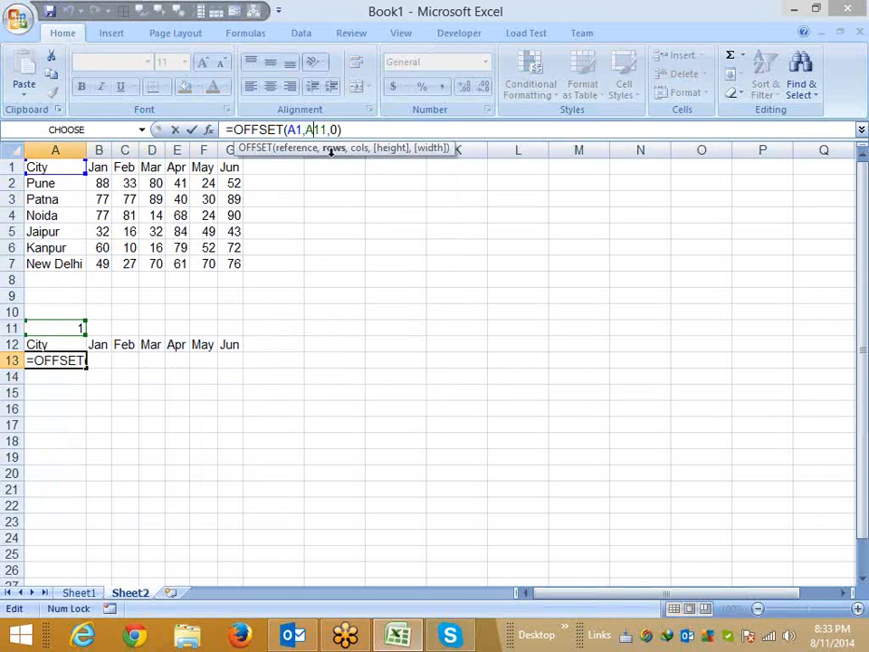
pyautogui.press('F4')
pyautogui.press('Return')
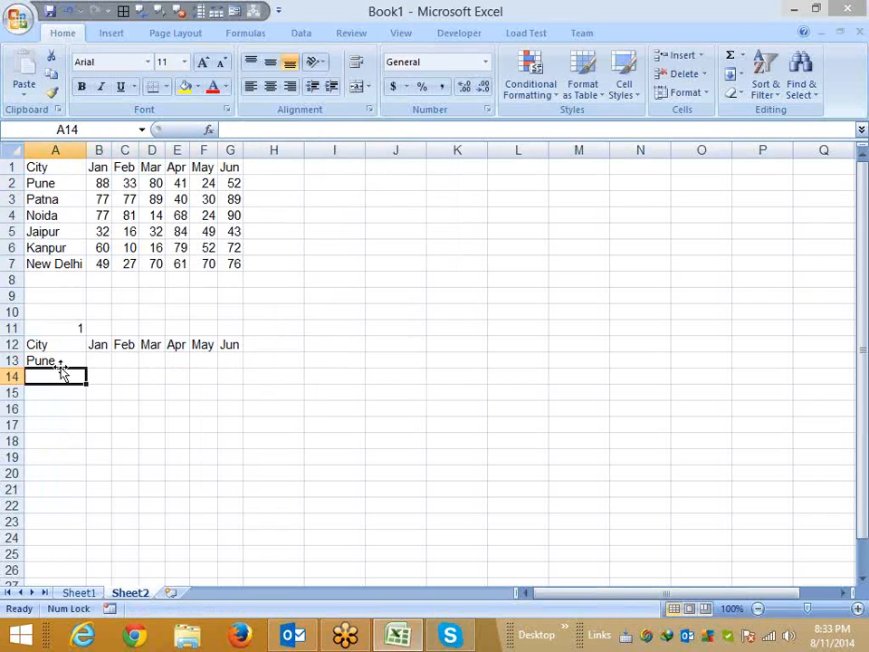
# Fill the OFFSET formula from A13 across to G13 under the month headers.
pyautogui.press('Up')
pyautogui.press('Up')
pyautogui.press('Up')
pyautogui.click(64, 362)
pyautogui.moveTo(86, 365); pyautogui.dragTo(248, 363)
# Create a clustered column chart from A12:G13 and place it beside the city table, starting at row 1.
pyautogui.moveTo(54, 344); pyautogui.dragTo(230, 360)
pyautogui.click(115, 33)
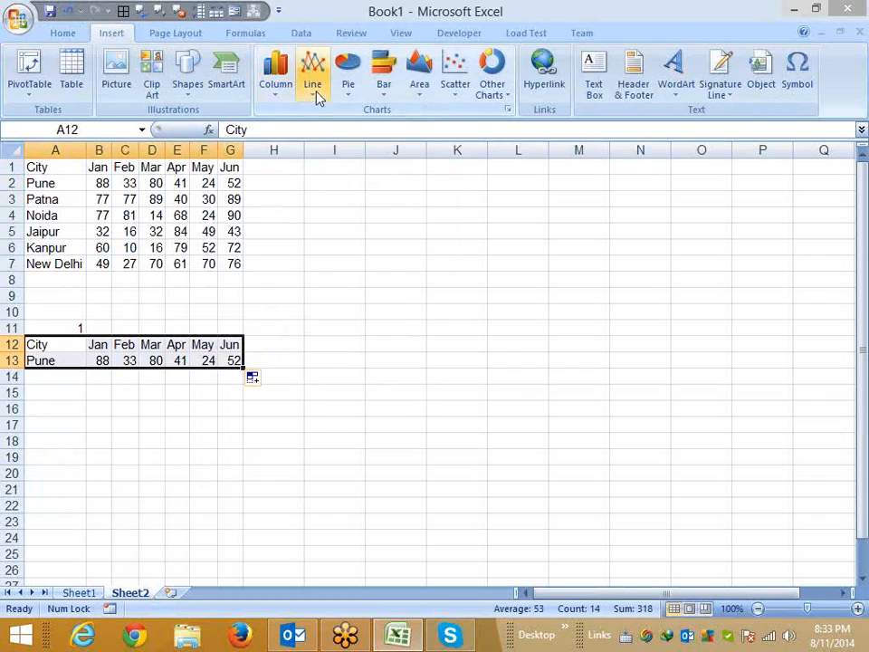
pyautogui.click(275, 77)
pyautogui.click(296, 145)
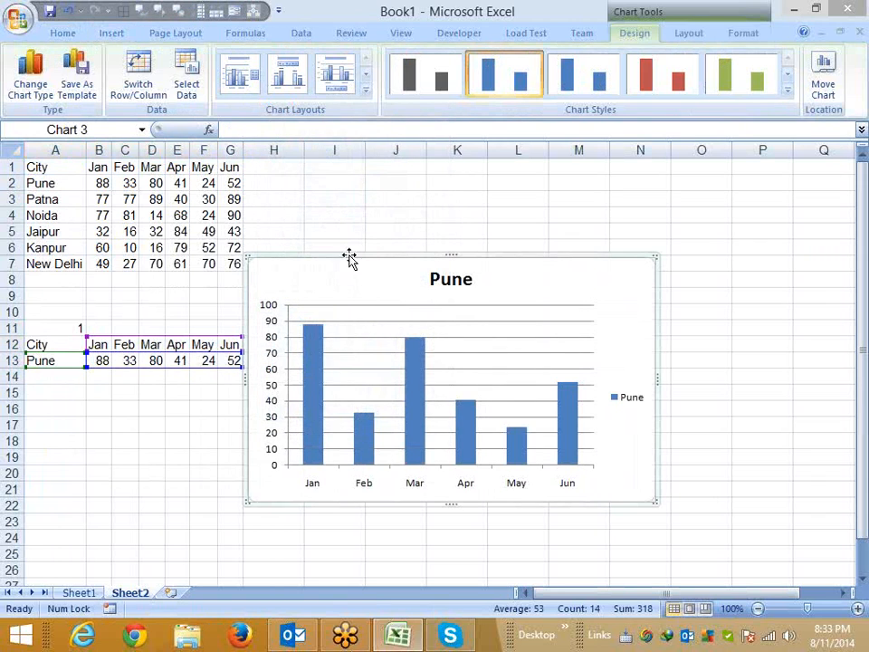
pyautogui.moveTo(350, 258); pyautogui.dragTo(398, 168)
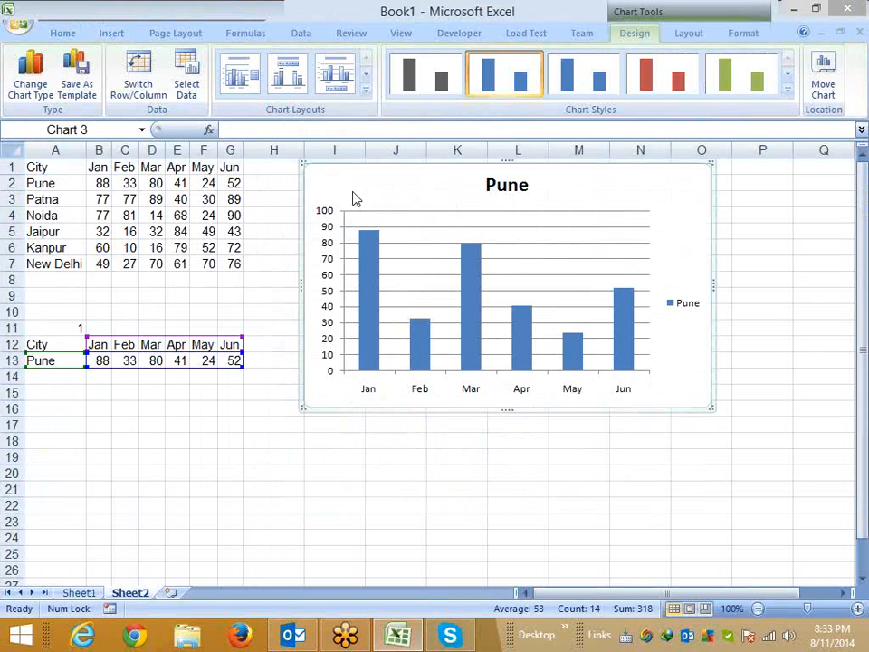
pyautogui.moveTo(338, 179); pyautogui.dragTo(312, 177)
# Test the chart's city switching by setting the index in A11 to 2 and to 3.
pyautogui.click(58, 326)
pyautogui.write('2')
pyautogui.press('Return')
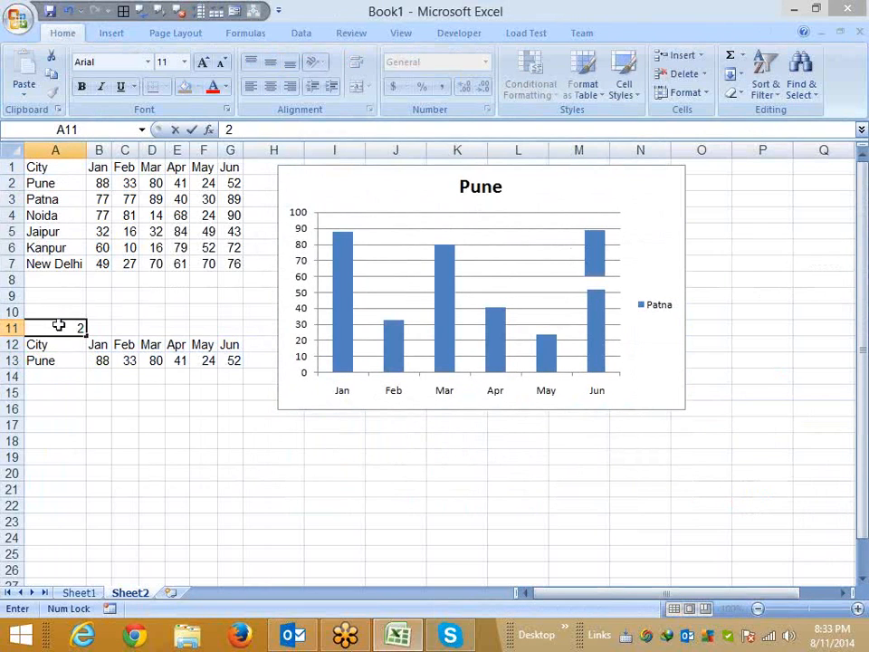
pyautogui.click(58, 325)
pyautogui.write('3')
pyautogui.press('Return')
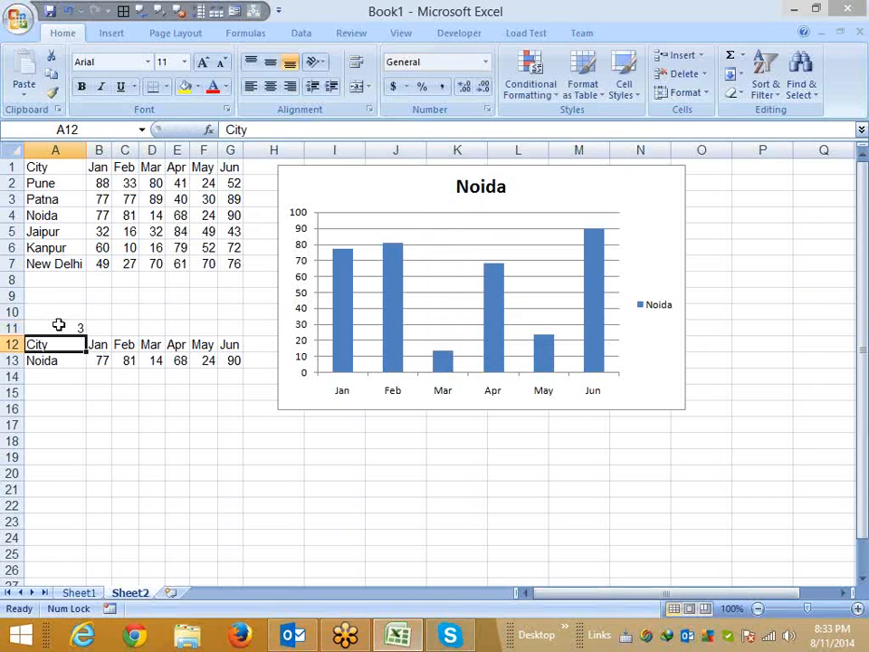
pyautogui.click(58, 326)
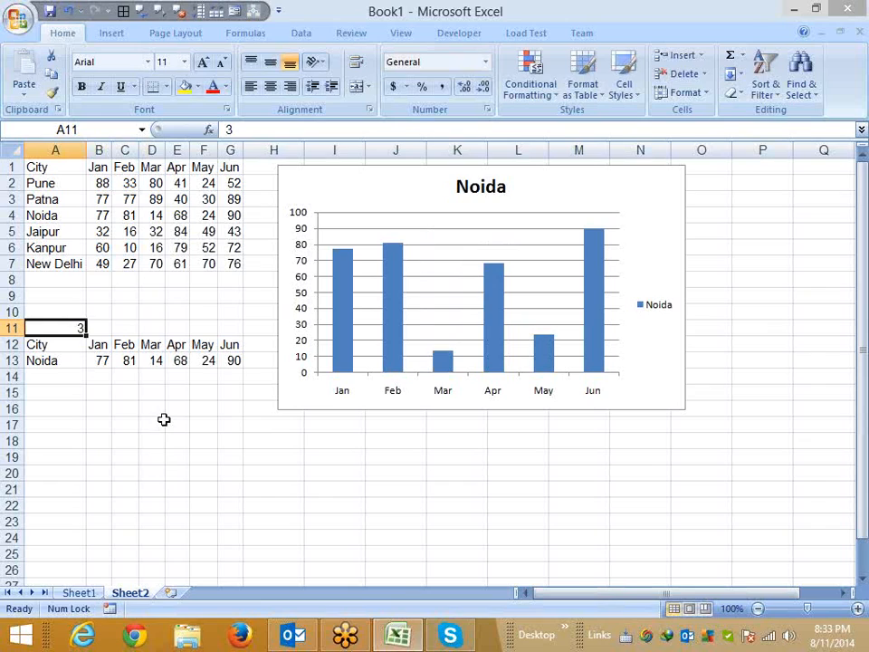
# Add a list data validation to A10 using the city names in A2:A7 as its source.
pyautogui.click(664, 231)
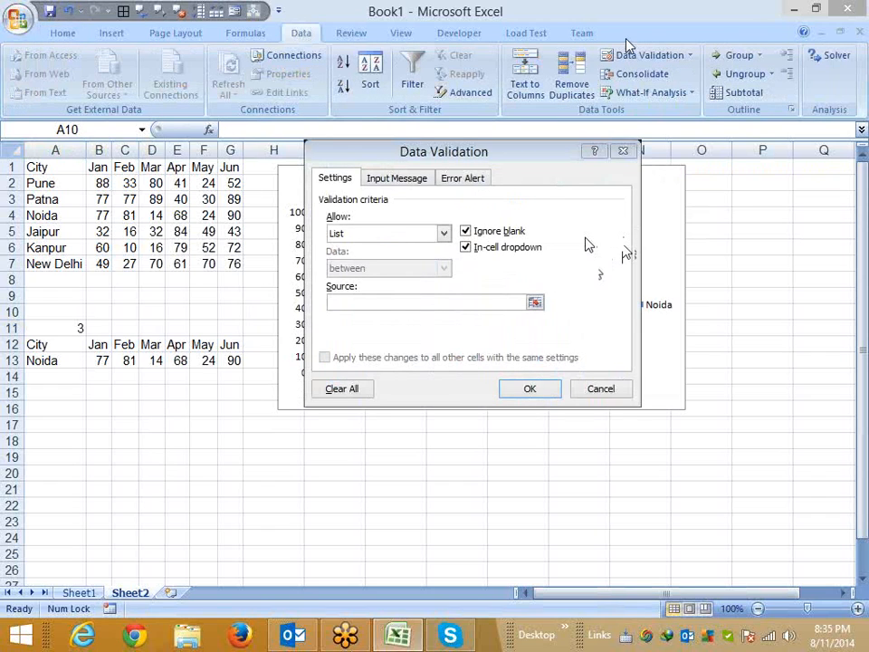
pyautogui.click(623, 150)
pyautogui.click(633, 59)
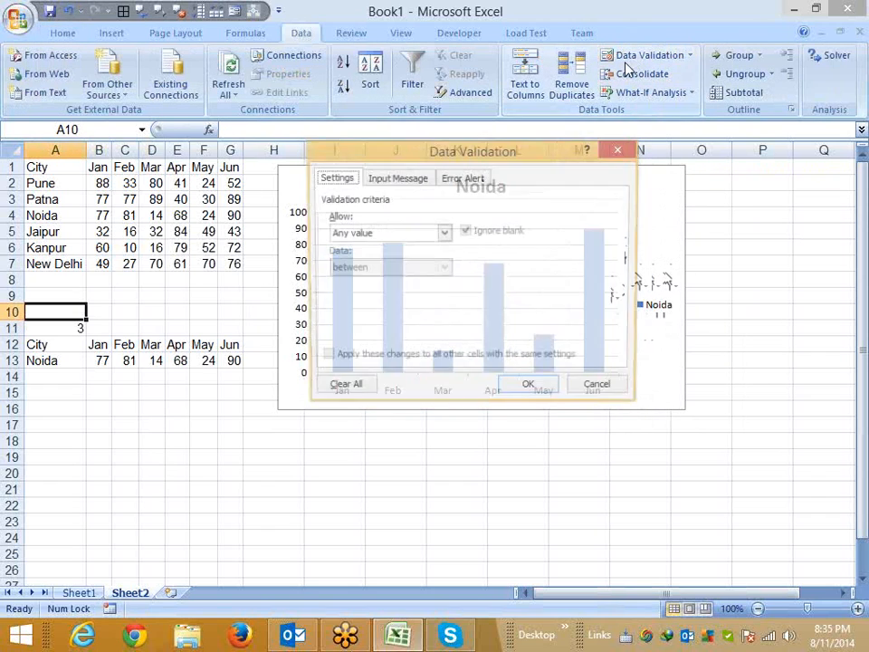
pyautogui.click(389, 232)
pyautogui.click(371, 281)
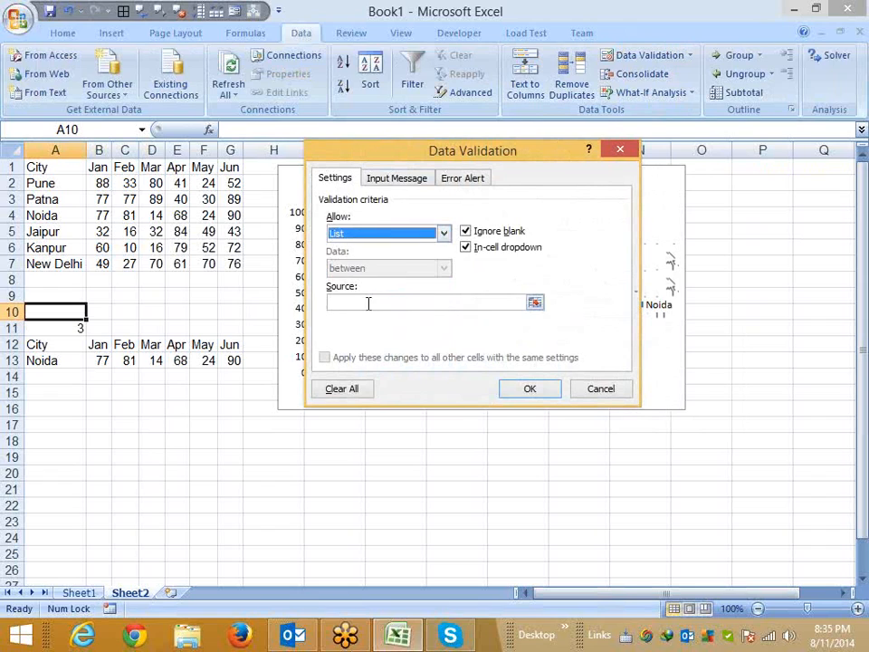
pyautogui.click(368, 303)
pyautogui.moveTo(69, 181); pyautogui.dragTo(70, 264)
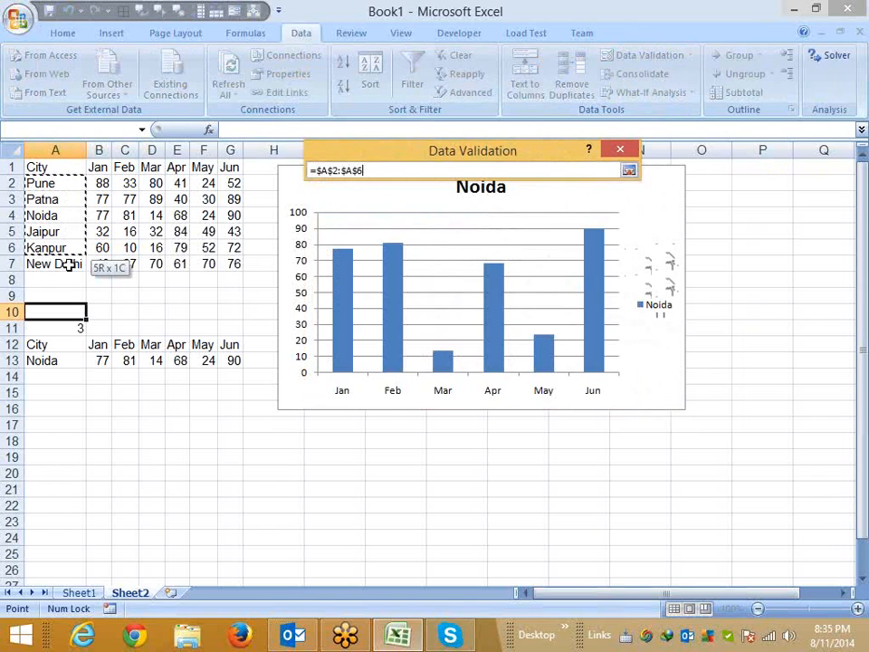
pyautogui.click(530, 389)
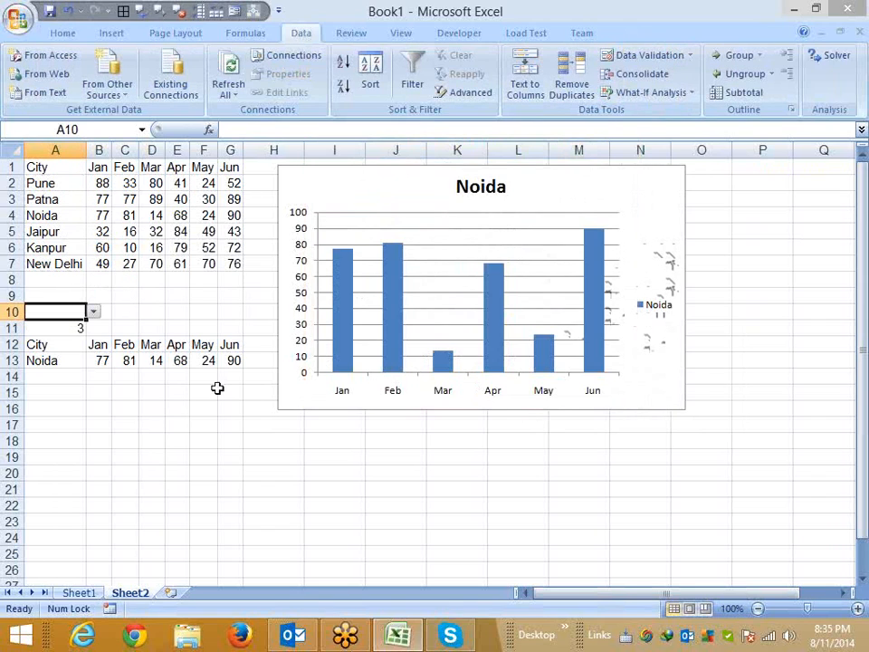
# Choose Pune from the validation list in A10.
pyautogui.click(151, 391)
pyautogui.click(79, 317)
pyautogui.click(91, 311)
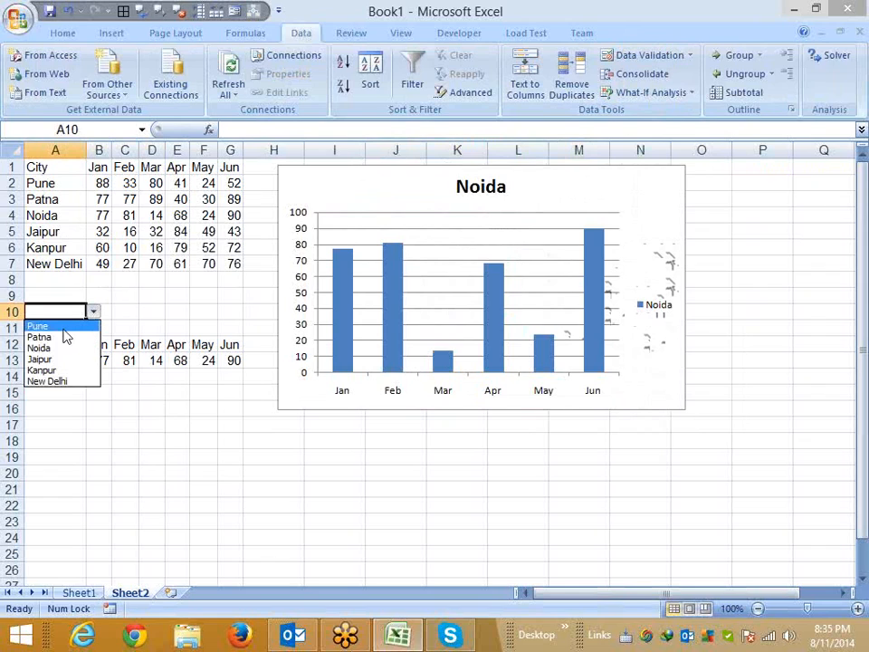
pyautogui.click(68, 328)
pyautogui.press('Return')
# Enter the formula =MATCH(A10,A2:A7,0) in A11 to return the chosen city's index.
pyautogui.write('=mat')
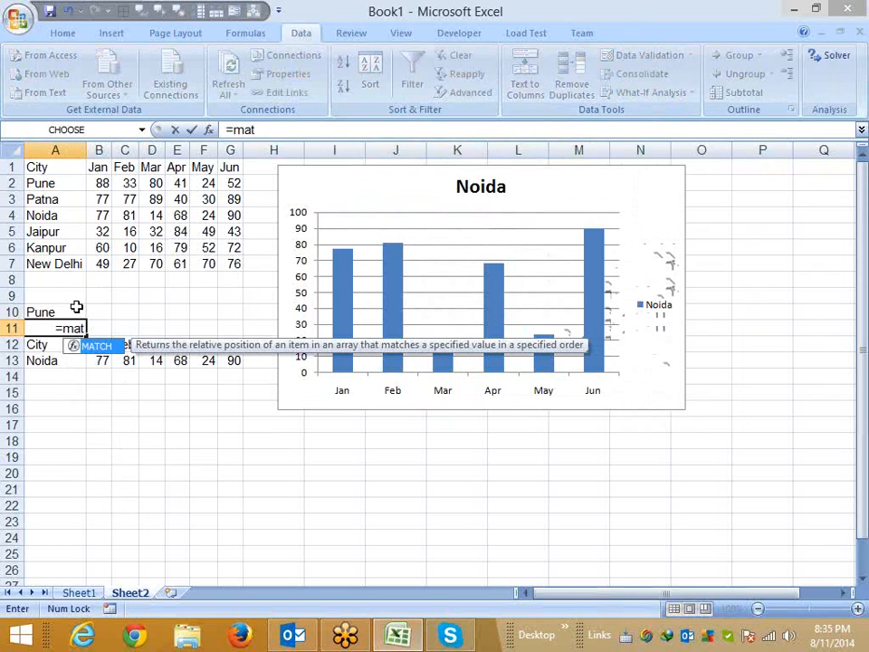
pyautogui.press('Tab')
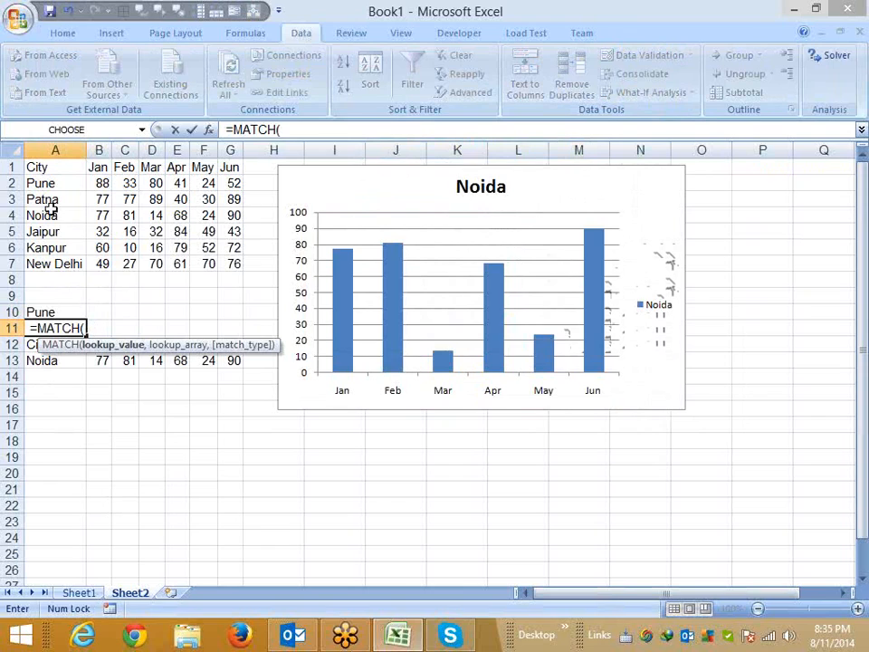
pyautogui.click(54, 311)
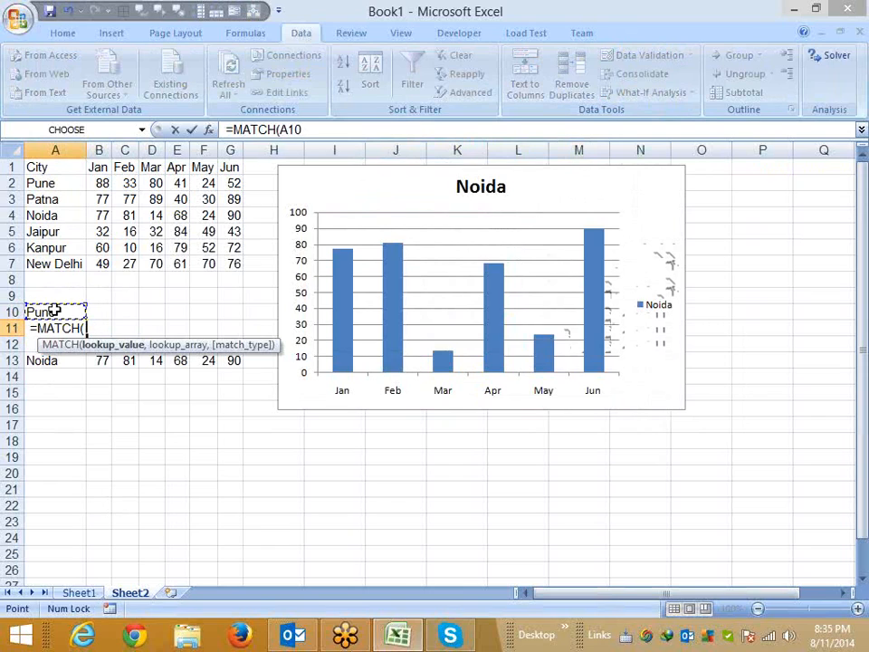
pyautogui.write(',')
pyautogui.moveTo(57, 181); pyautogui.dragTo(52, 263)
pyautogui.write(',0')
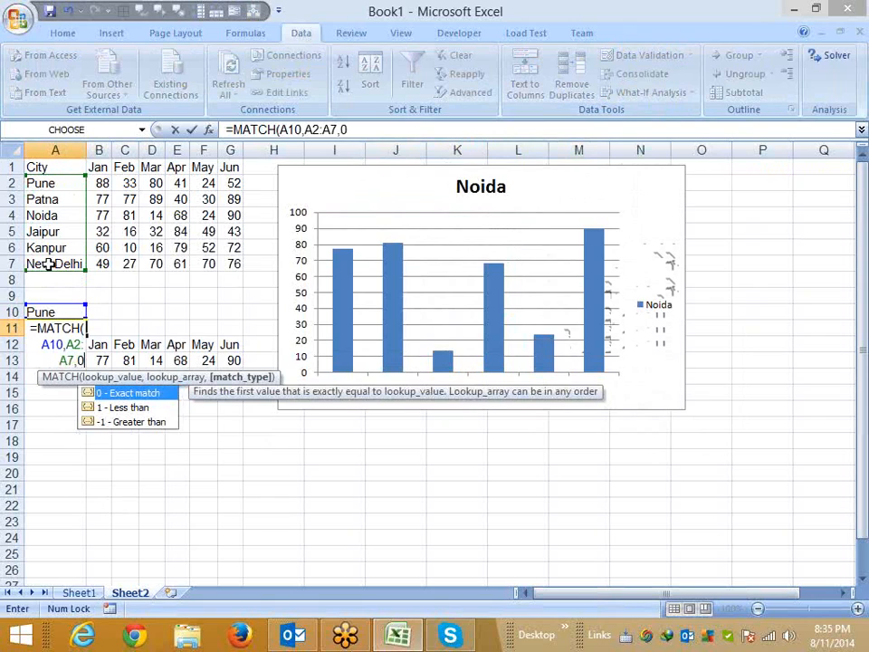
pyautogui.press('Return')
# Test the validation list in A10 by choosing Patna and then Noida.
pyautogui.click(54, 311)
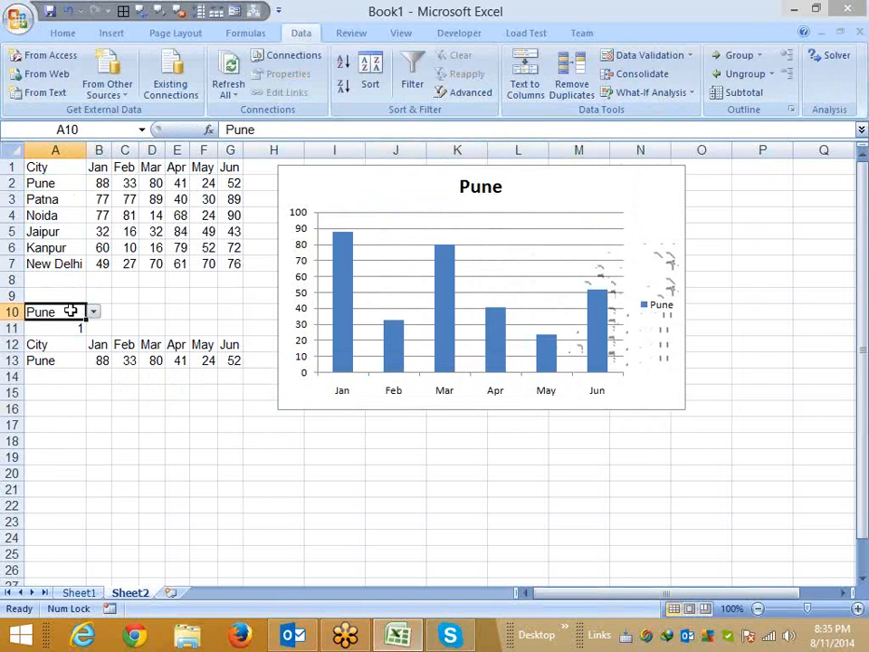
pyautogui.click(92, 313)
pyautogui.click(77, 338)
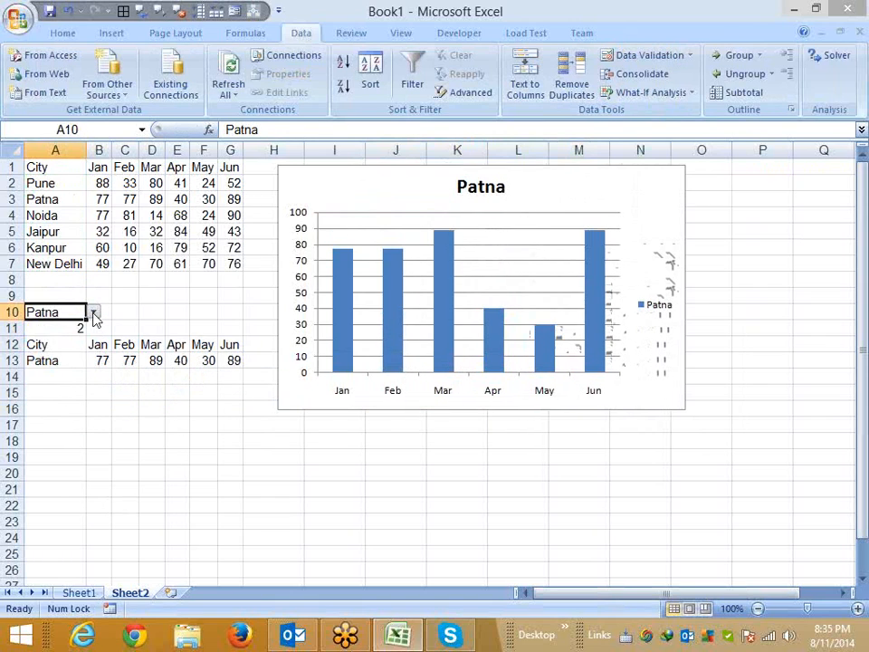
pyautogui.click(92, 312)
pyautogui.click(74, 348)
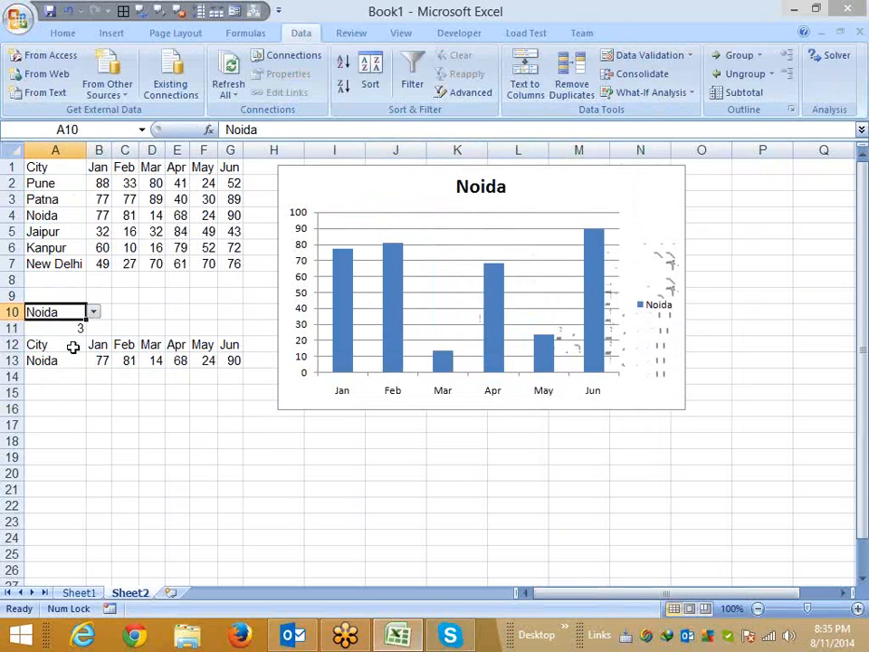
pyautogui.click(92, 312)
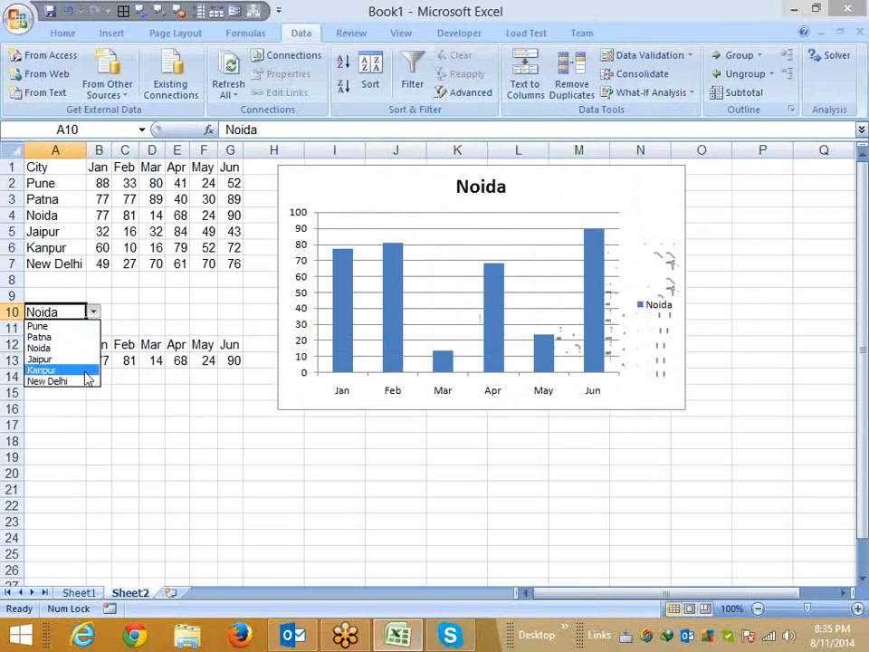
pyautogui.click(45, 348)
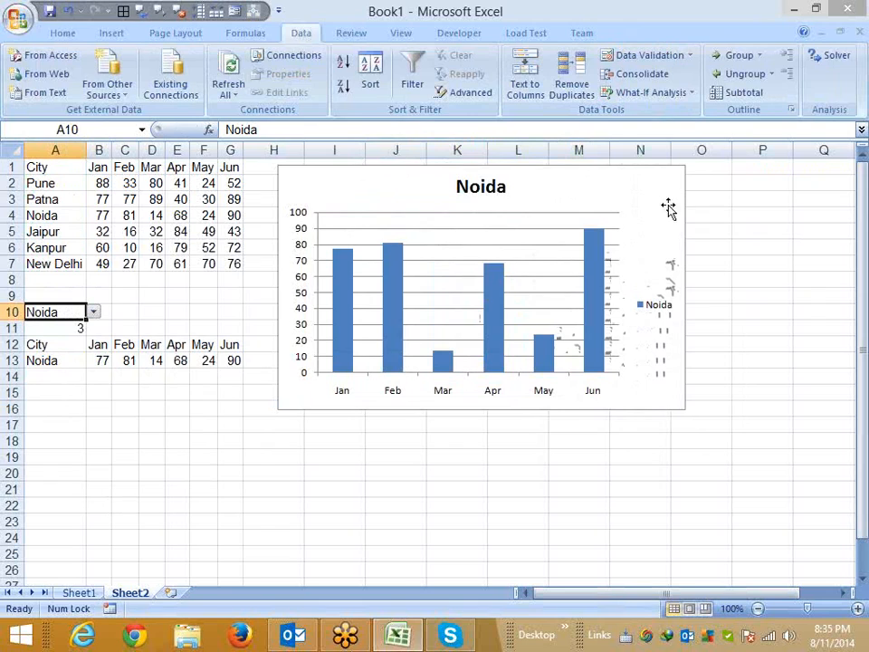
# Move the chart closer to the city table and draw a Combo Box form control over the chart's upper-right corner.
pyautogui.moveTo(319, 171); pyautogui.dragTo(292, 164)
pyautogui.press('Escape')
pyautogui.click(459, 32)
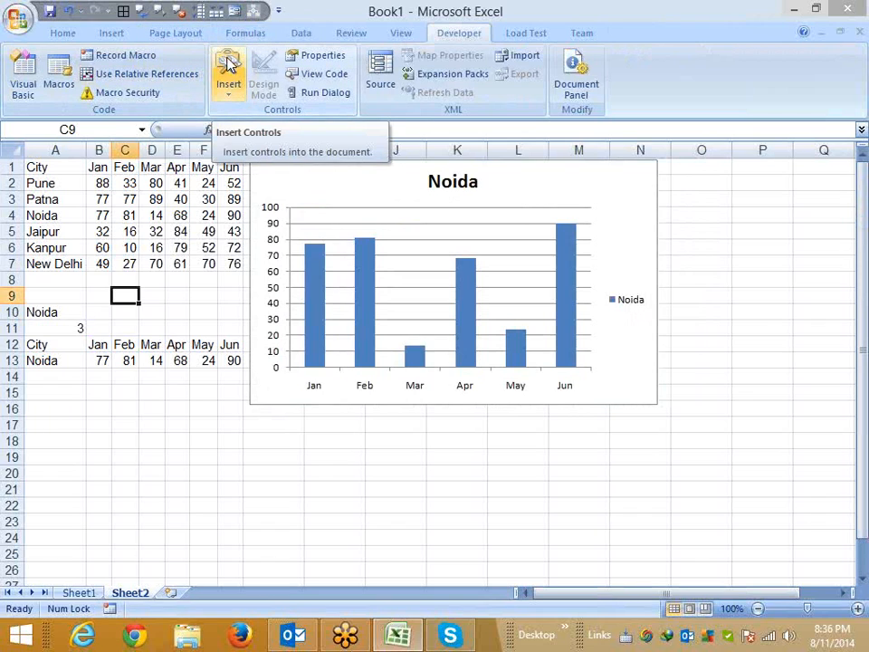
pyautogui.click(18, 18)
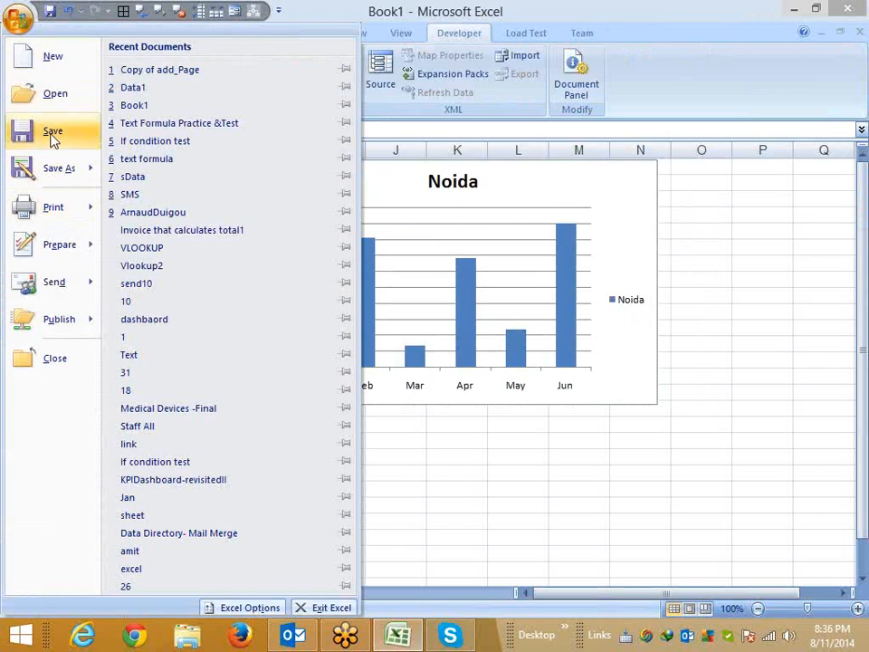
pyautogui.click(632, 193)
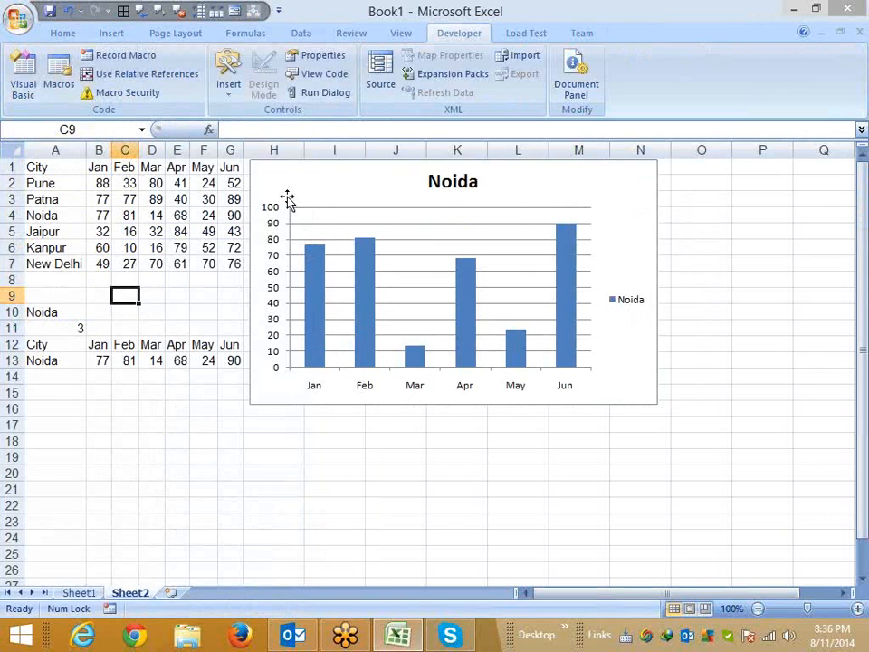
pyautogui.click(220, 96)
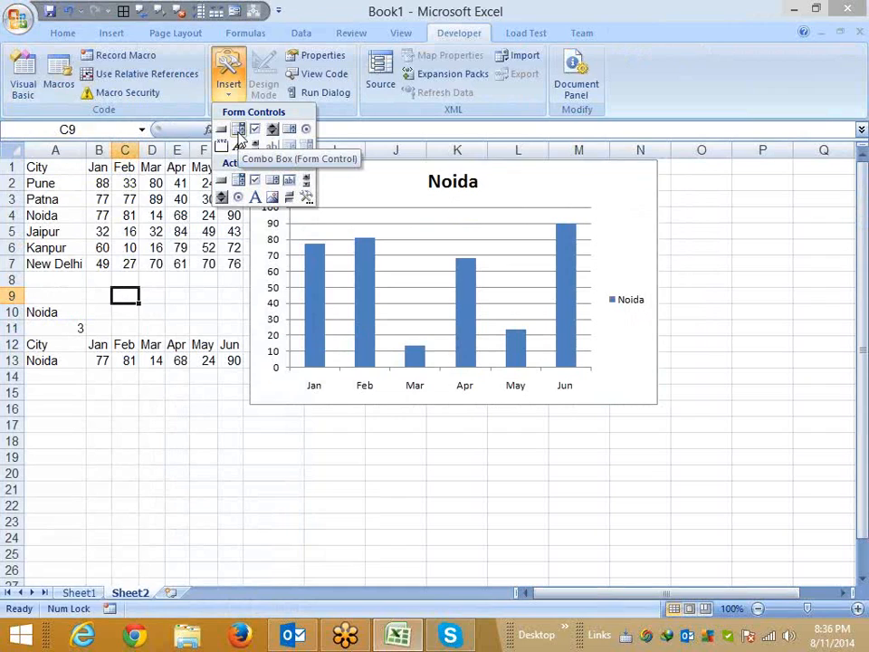
pyautogui.click(238, 130)
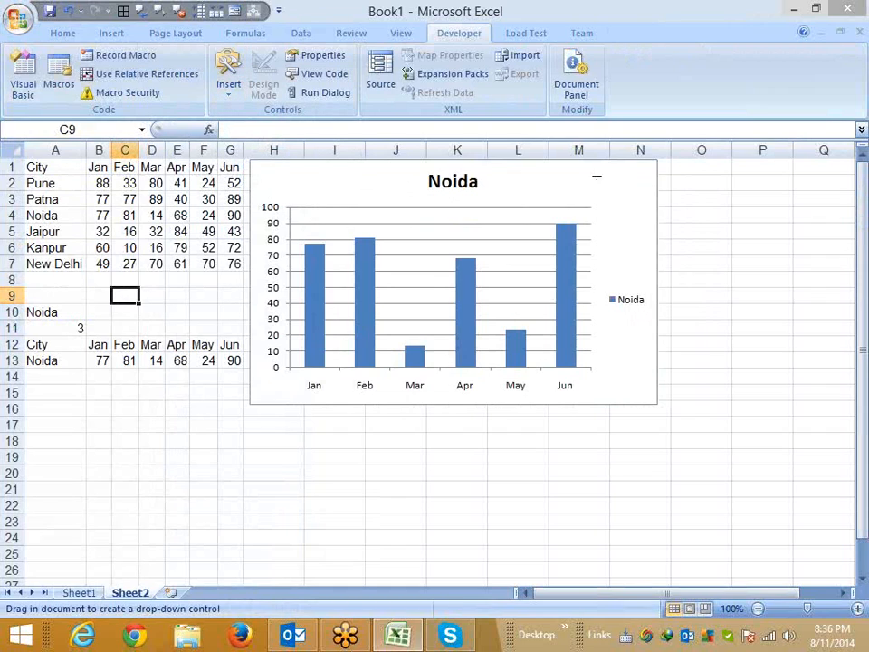
pyautogui.moveTo(555, 165); pyautogui.dragTo(650, 194)
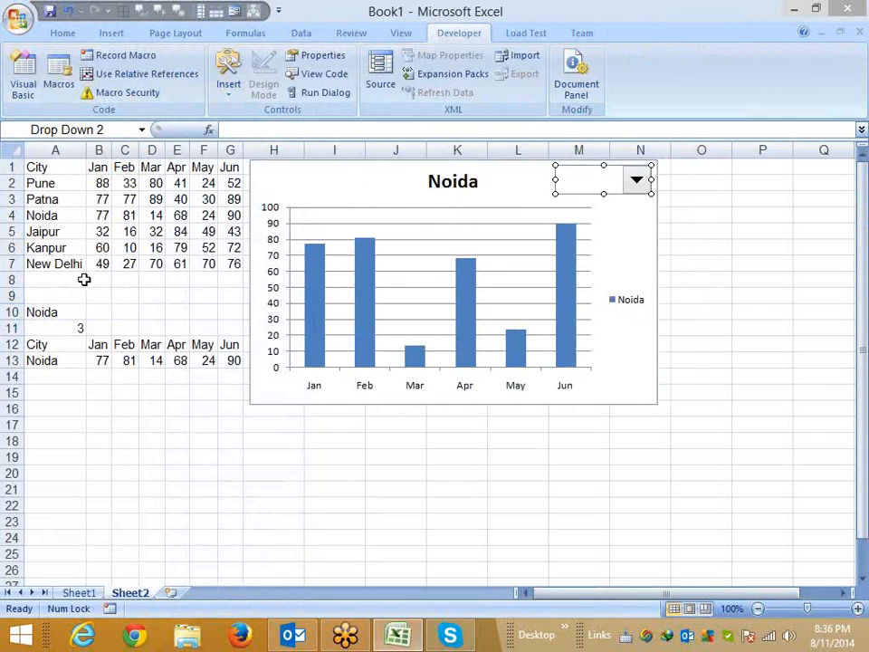
# Format the combo box with input range $A$2:$A$7, cell link $A$11 and 3-D shading.
pyautogui.rightClick(596, 186)
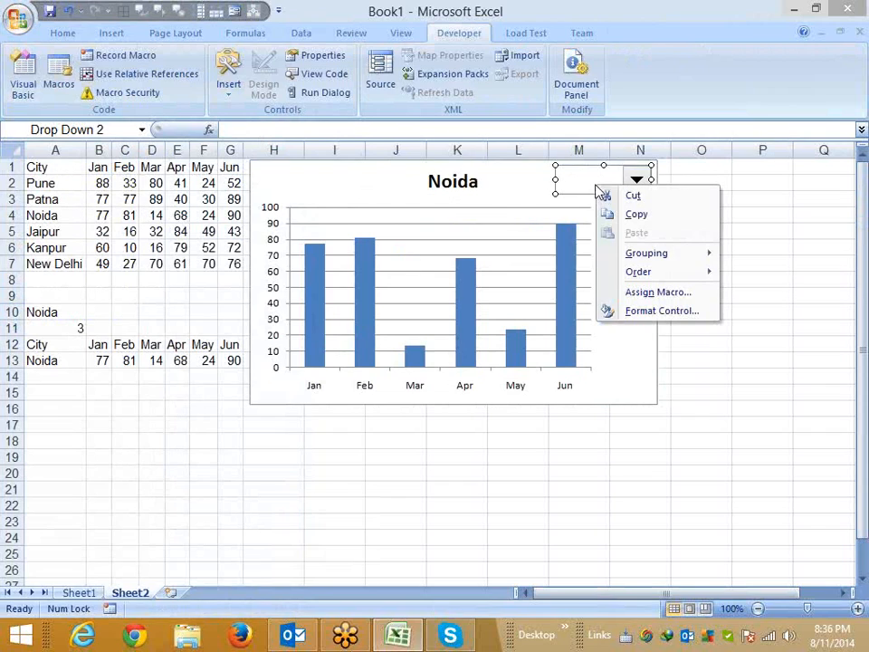
pyautogui.click(643, 312)
pyautogui.click(510, 65)
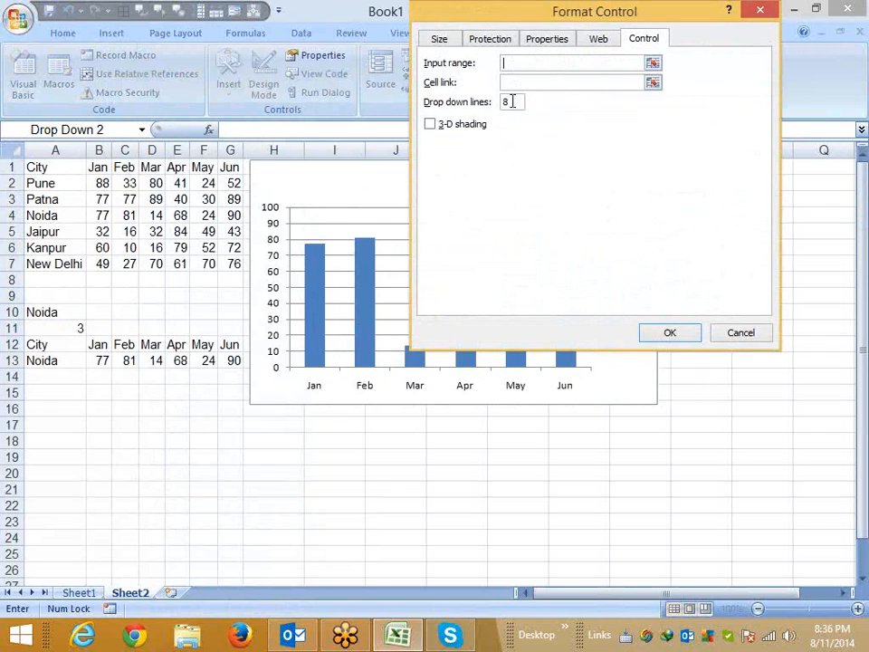
pyautogui.moveTo(63, 184); pyautogui.dragTo(72, 265)
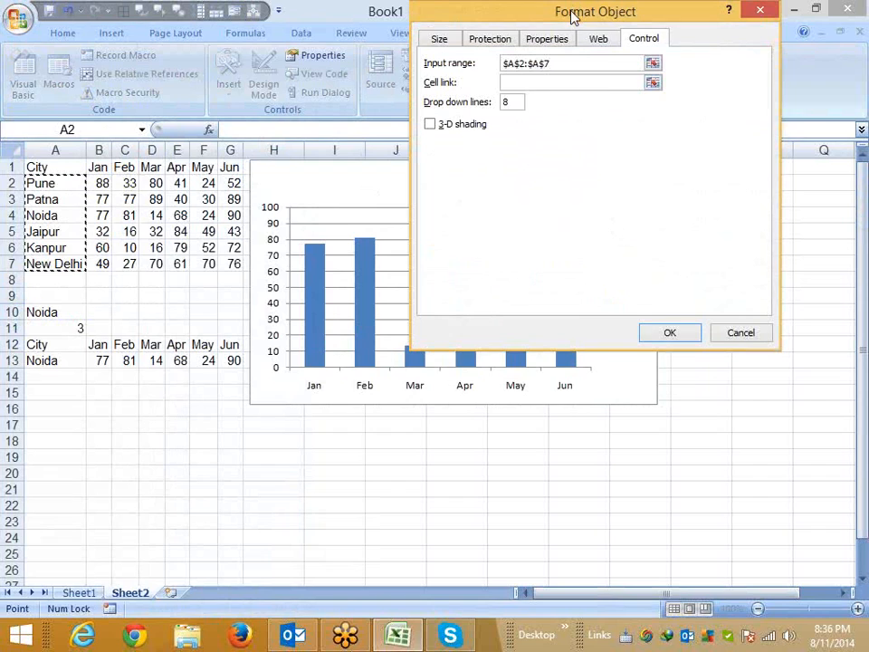
pyautogui.moveTo(572, 16); pyautogui.dragTo(530, 213)
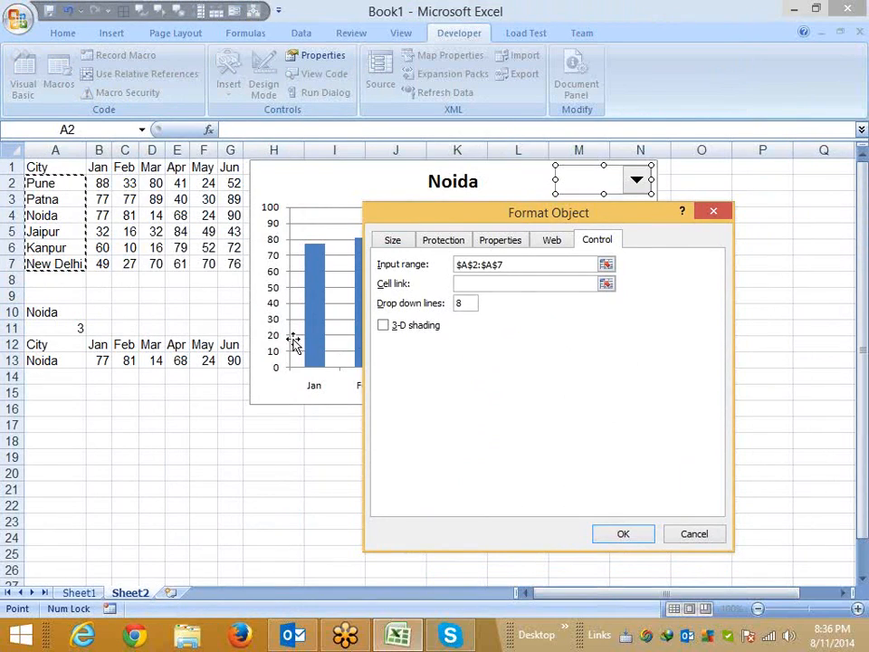
pyautogui.press('Tab')
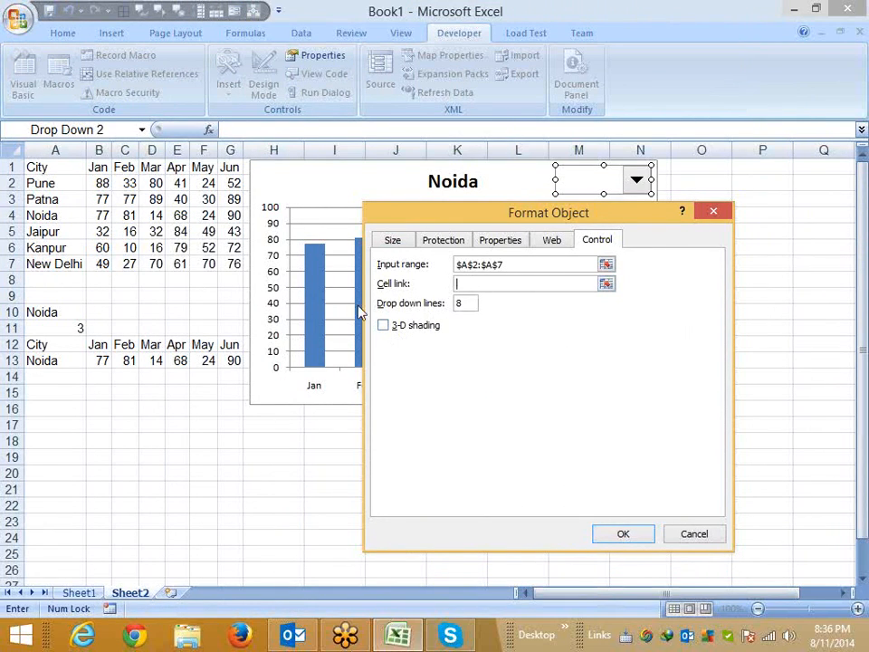
pyautogui.click(77, 329)
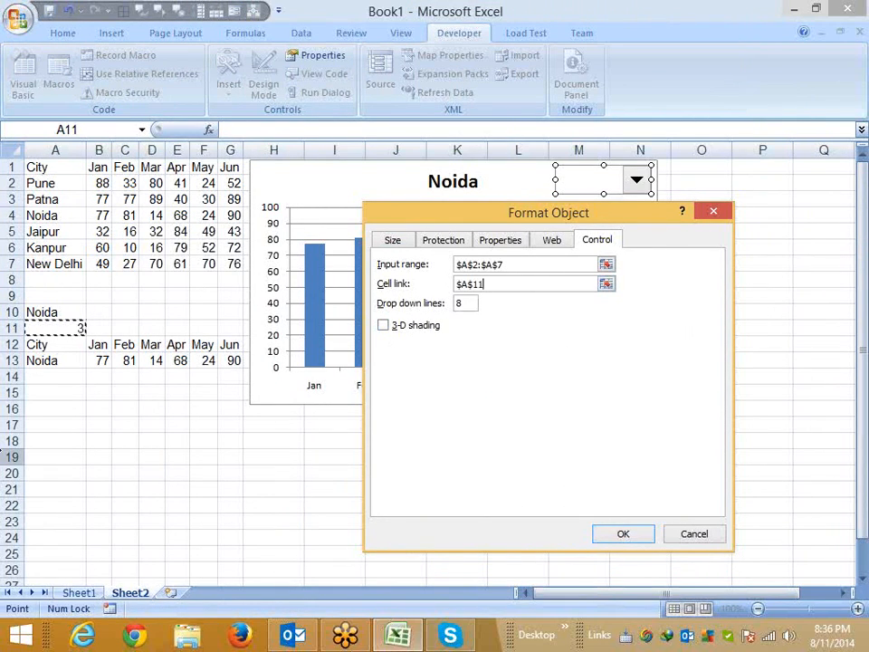
pyautogui.click(384, 326)
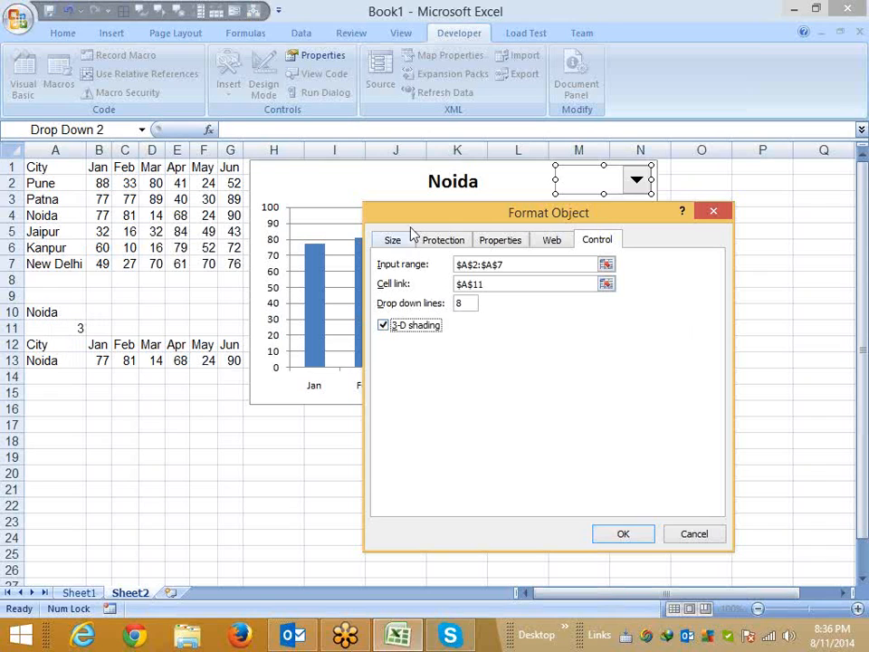
pyautogui.moveTo(419, 221); pyautogui.dragTo(335, 279)
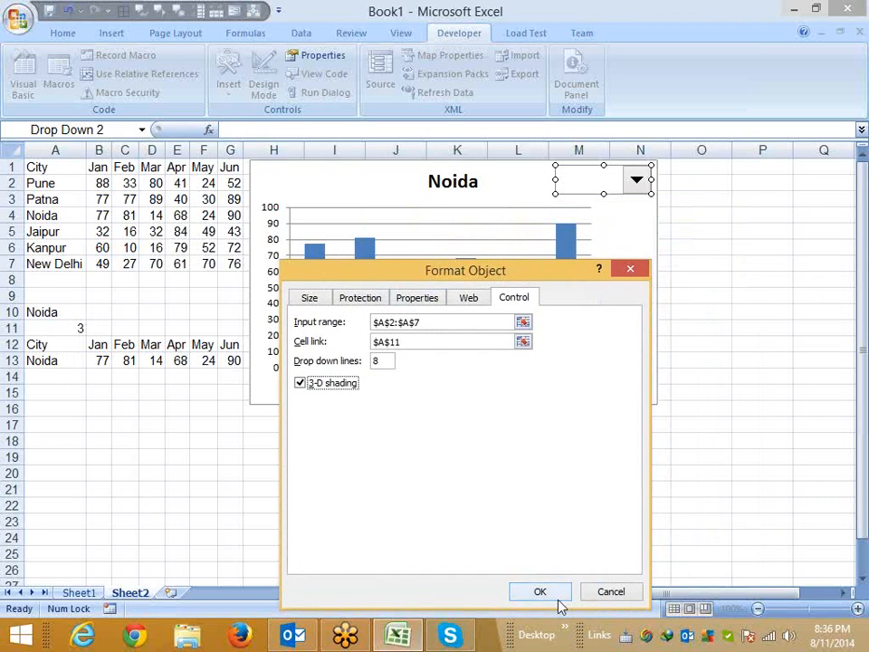
pyautogui.click(541, 593)
pyautogui.click(516, 470)
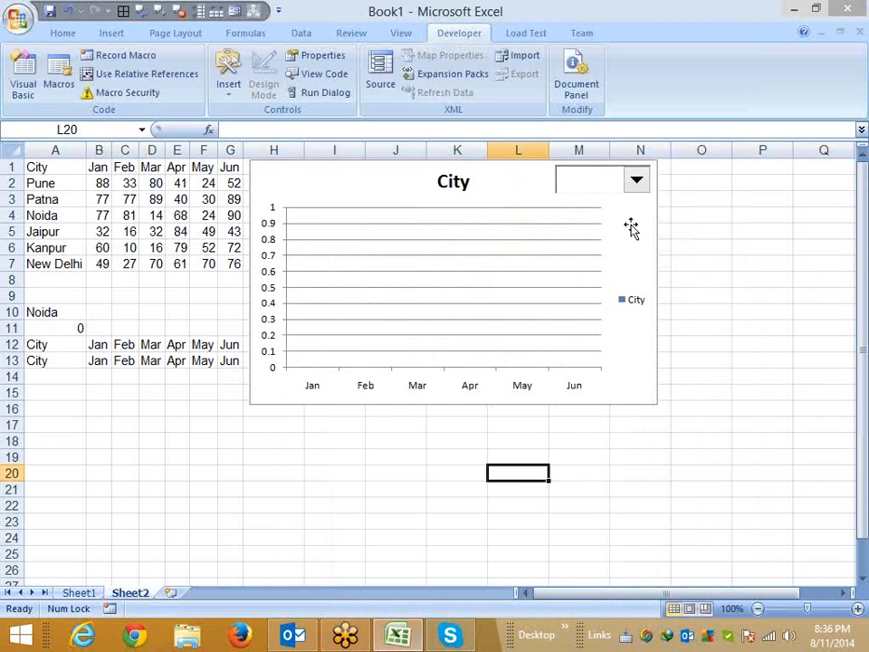
# Choose Pune in the chart's combo box and check the linked index in A11.
pyautogui.click(636, 183)
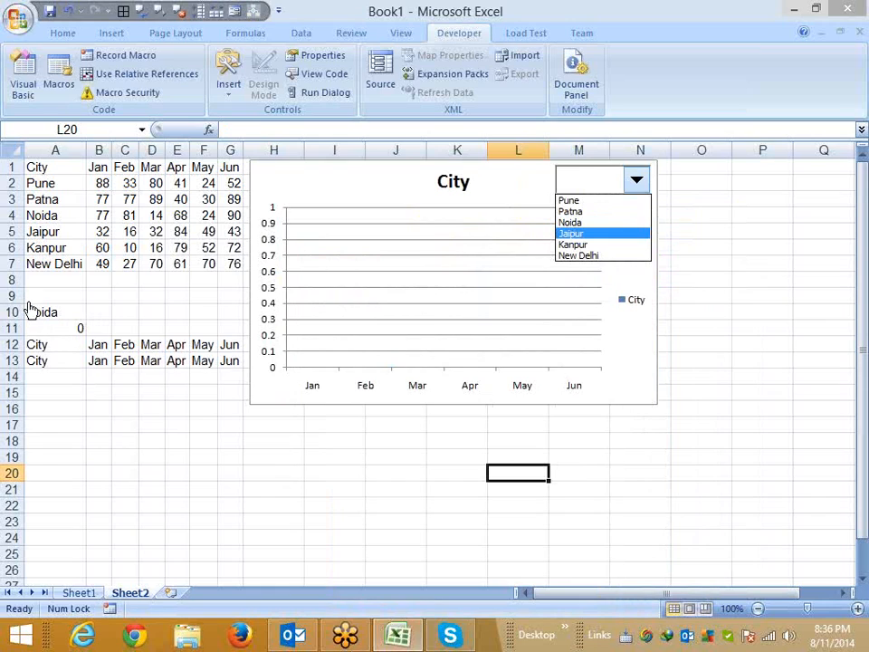
pyautogui.click(569, 201)
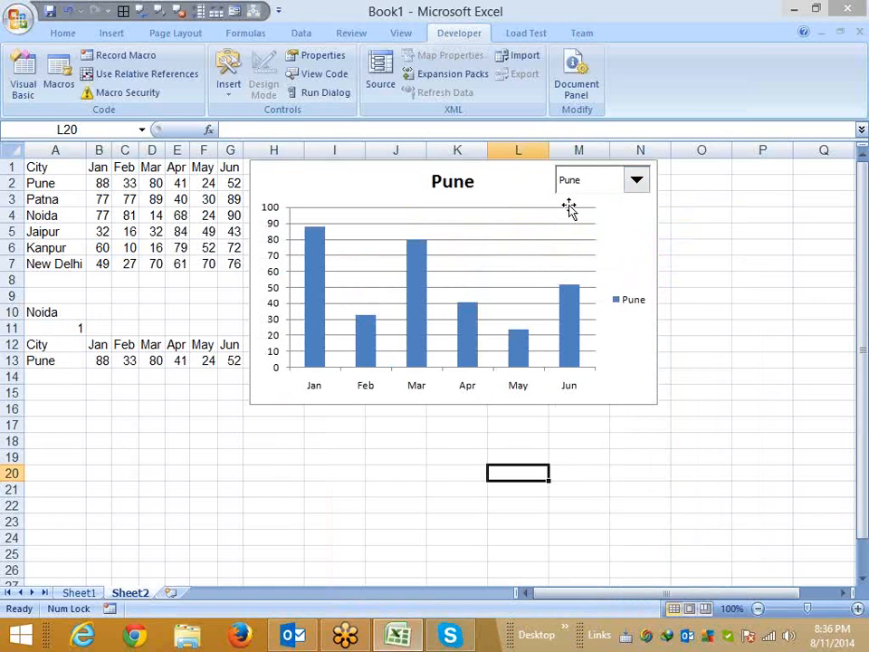
pyautogui.click(44, 181)
pyautogui.click(53, 328)
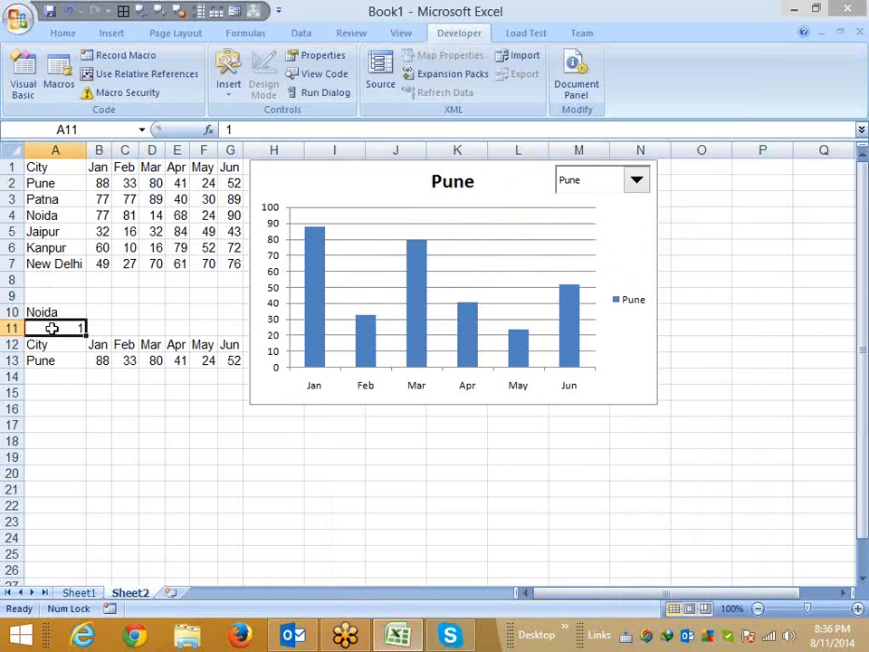
# Test the combo box by choosing Patna, Noida, Jaipur, Kanpur and New Delhi one after another.
pyautogui.click(637, 180)
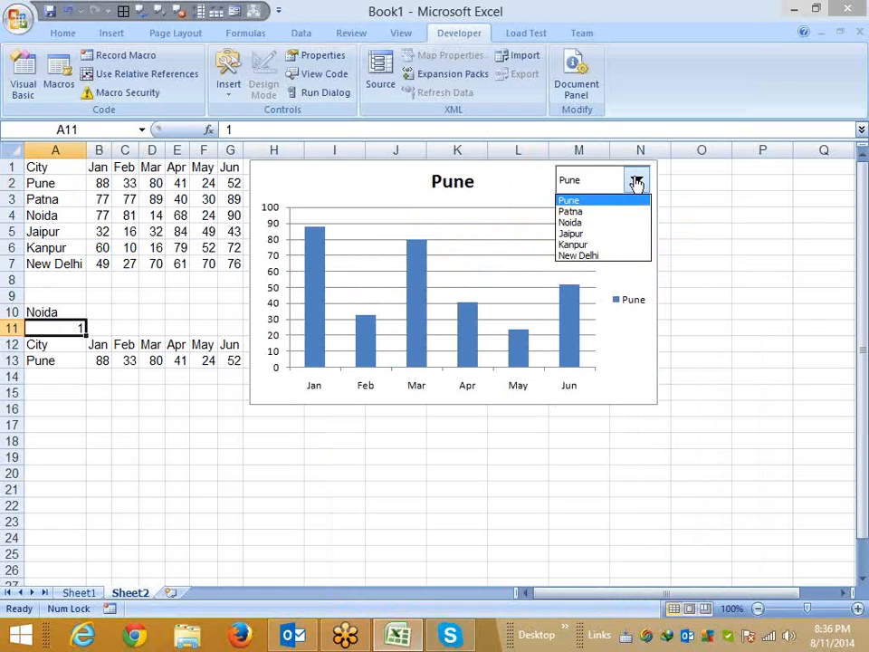
pyautogui.click(623, 214)
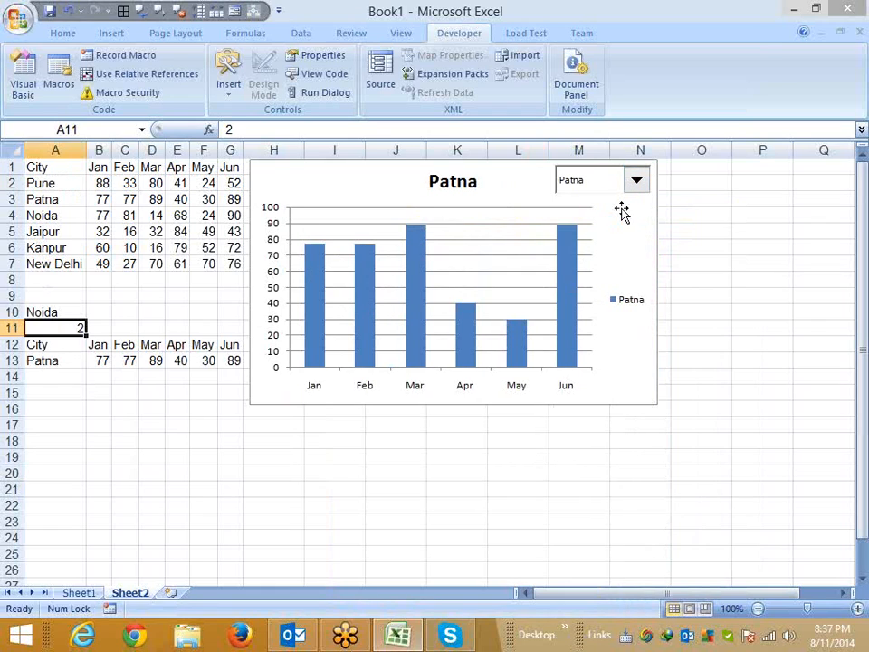
pyautogui.click(637, 184)
pyautogui.click(614, 222)
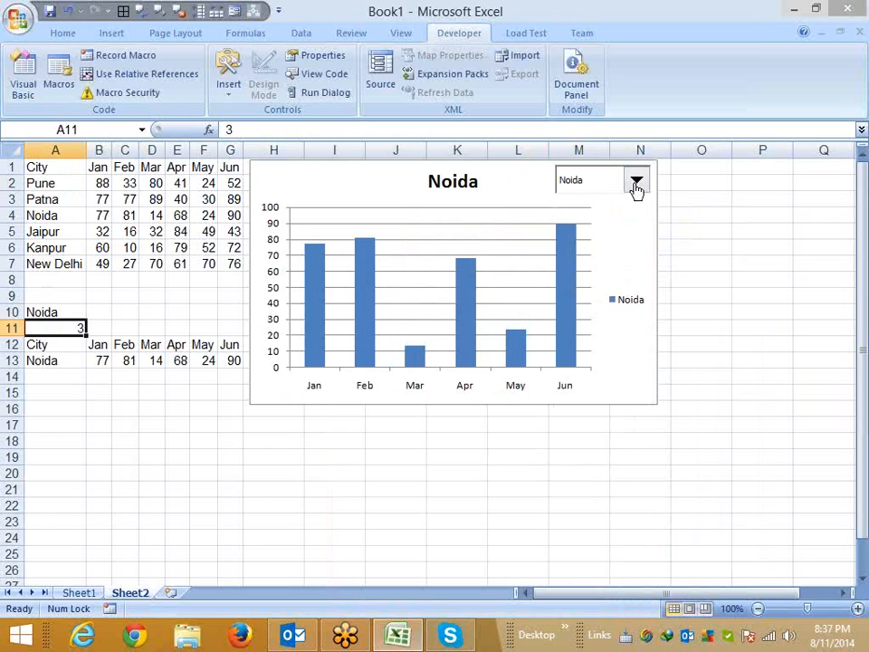
pyautogui.click(637, 184)
pyautogui.click(613, 233)
pyautogui.click(636, 184)
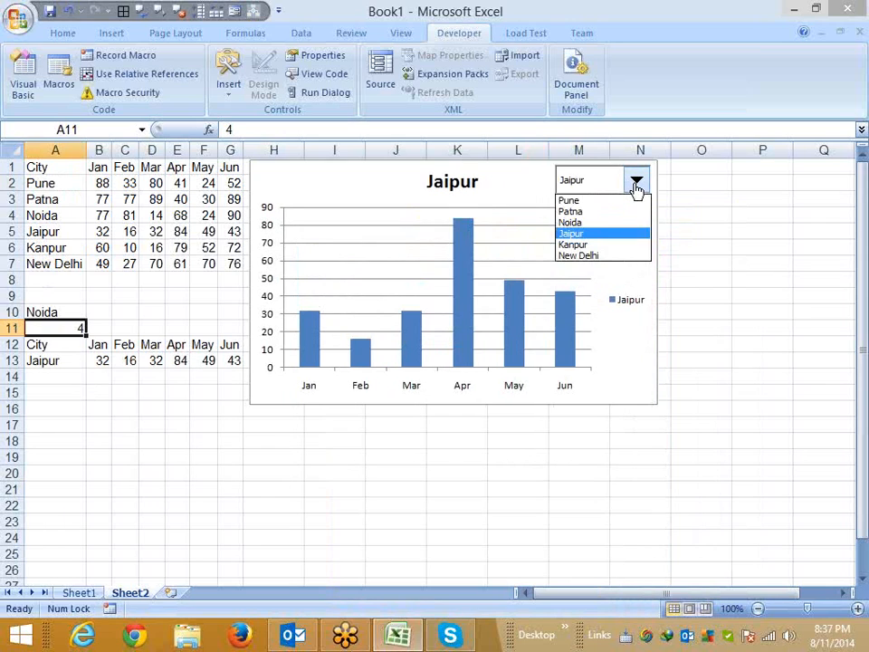
pyautogui.click(613, 246)
pyautogui.click(637, 185)
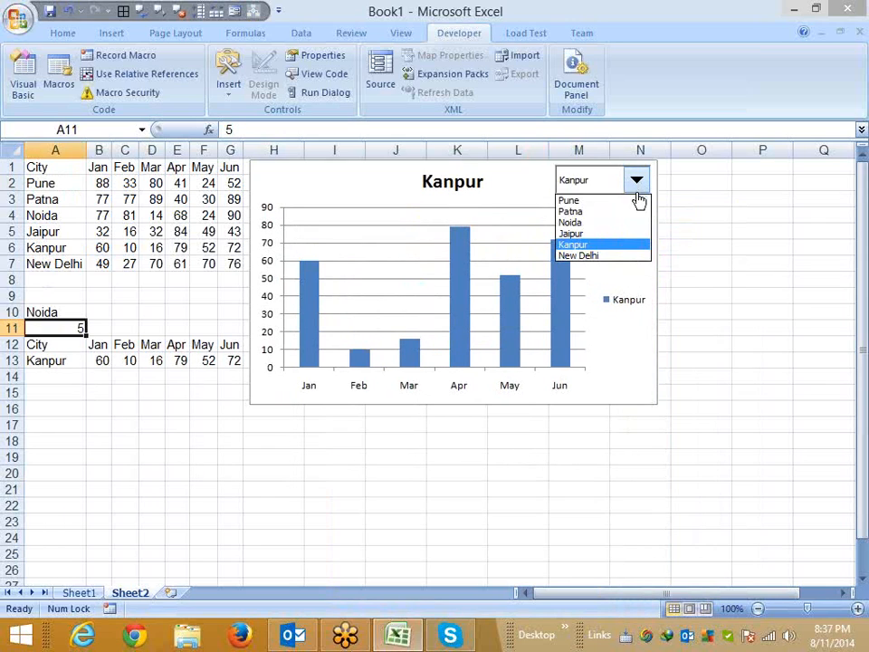
pyautogui.click(600, 258)
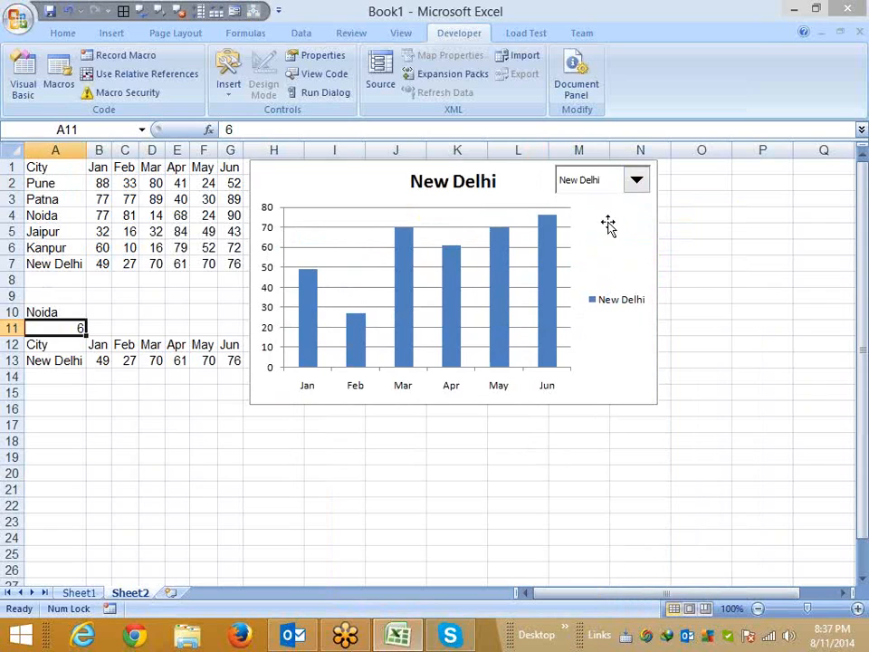
# Switch the chart through Noida and Patna back to Pune with the combo box.
pyautogui.click(638, 186)
pyautogui.click(617, 222)
pyautogui.click(637, 183)
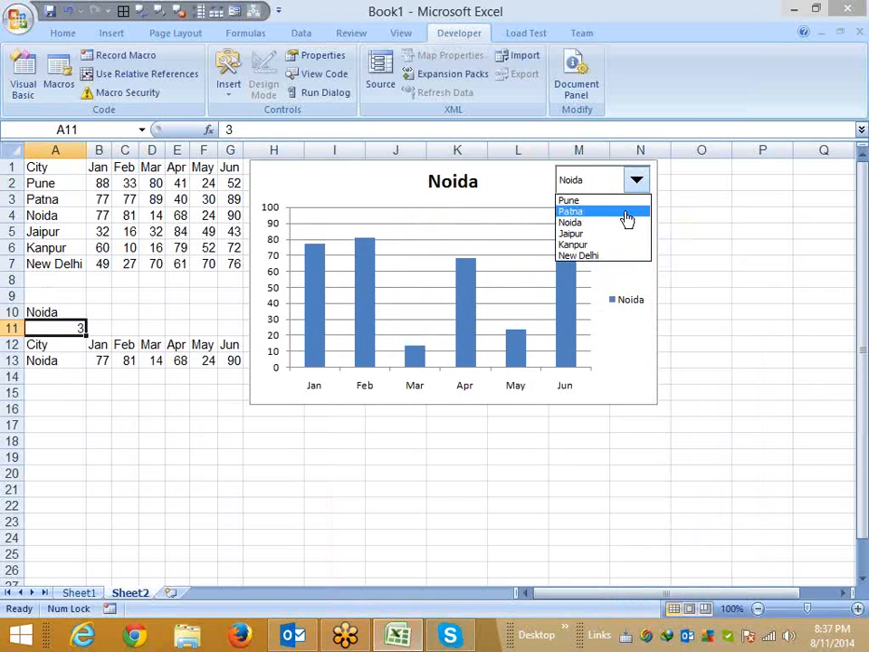
pyautogui.click(624, 212)
pyautogui.click(637, 186)
pyautogui.click(621, 200)
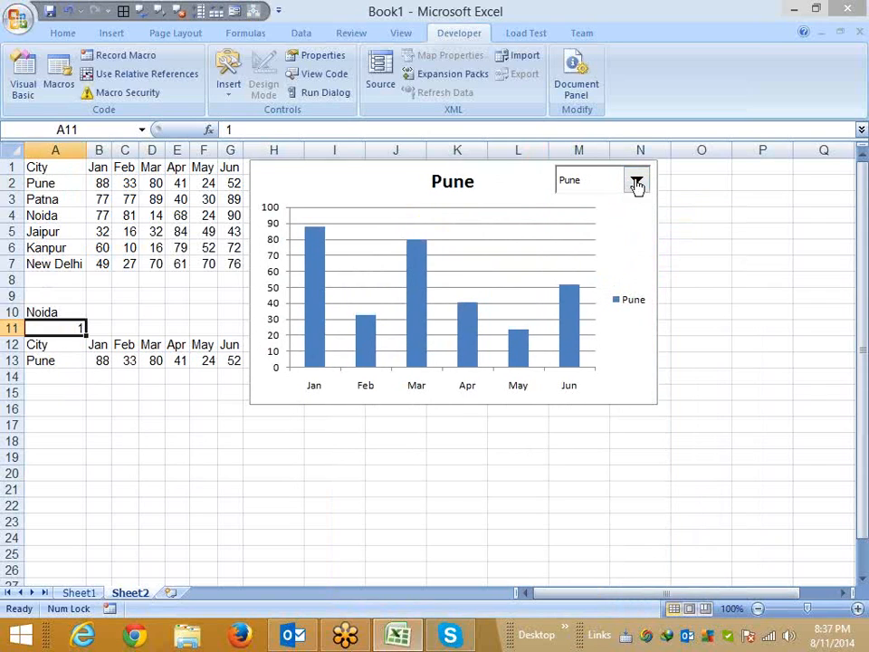
# Switch the chart through Kanpur and Jaipur to New Delhi with the combo box.
pyautogui.click(637, 186)
pyautogui.click(605, 252)
pyautogui.click(637, 181)
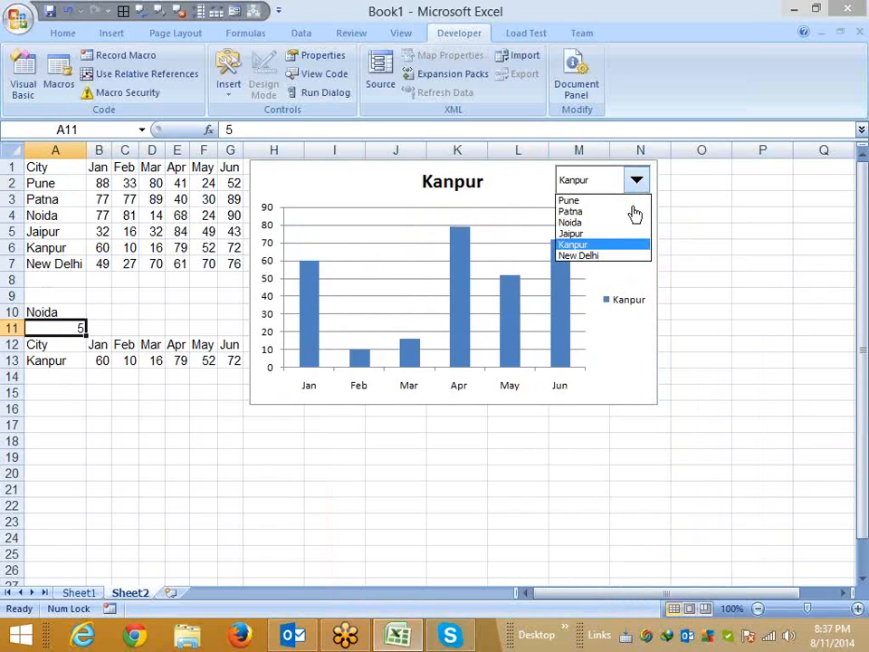
pyautogui.click(602, 236)
pyautogui.click(635, 186)
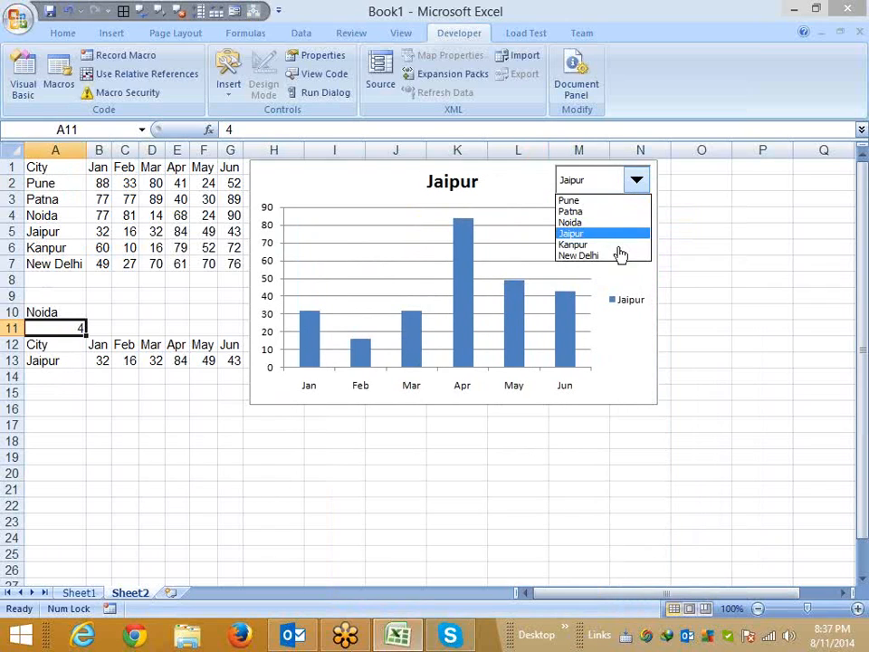
pyautogui.click(609, 255)
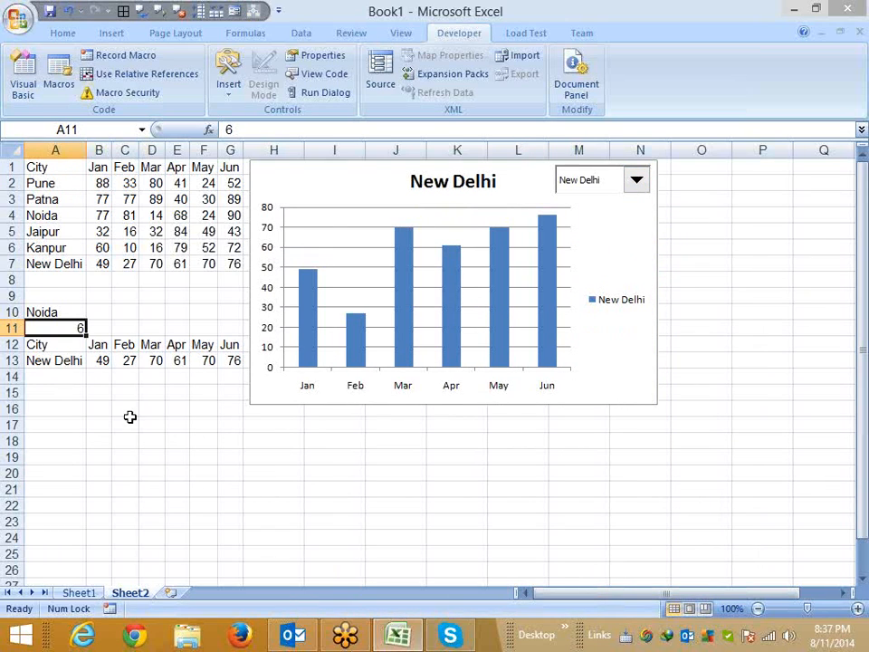
pyautogui.click(130, 422)
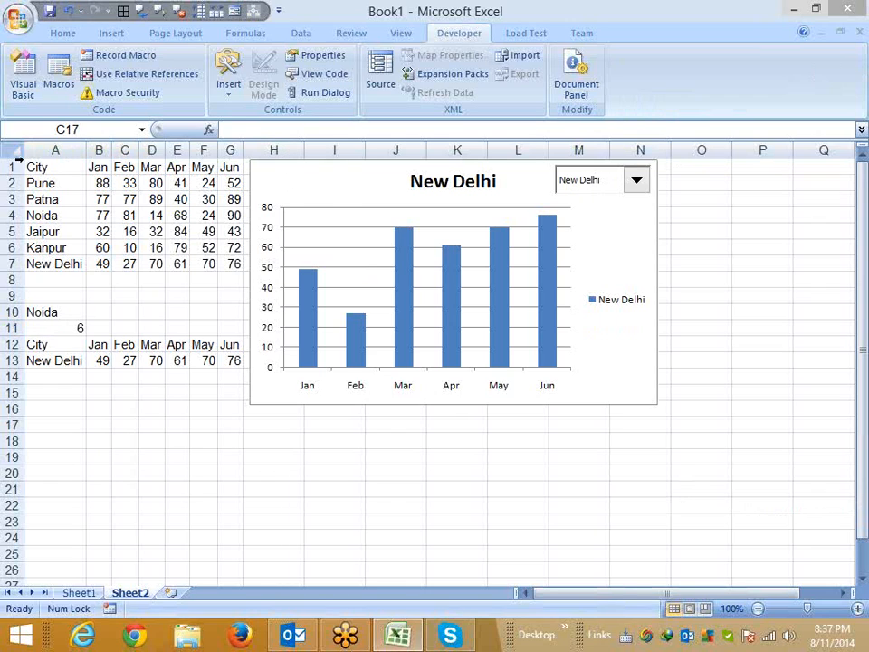
# Try a clustered column chart of all the cities from A1:G7, and delete it.
pyautogui.moveTo(41, 167); pyautogui.dragTo(222, 256)
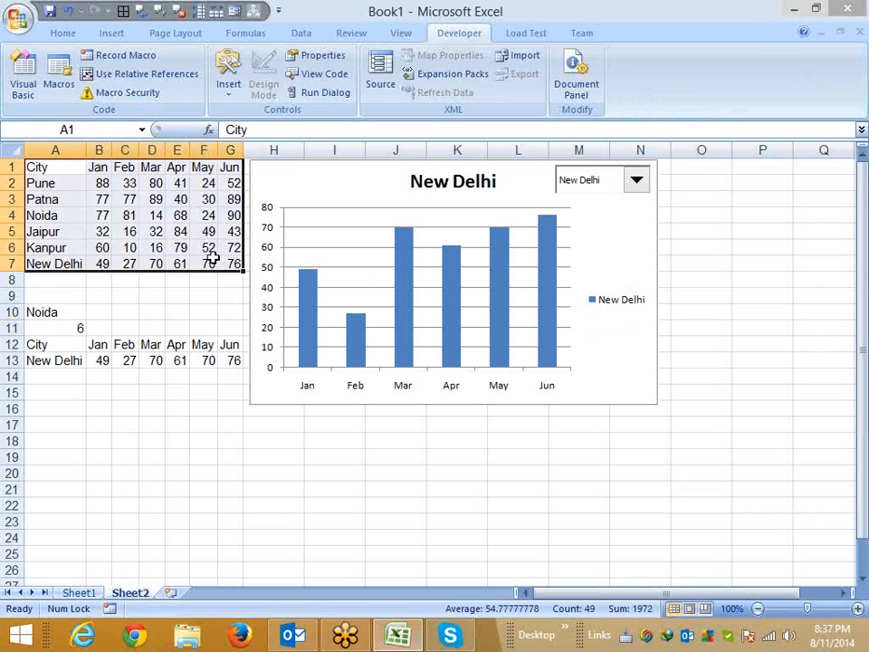
pyautogui.click(111, 32)
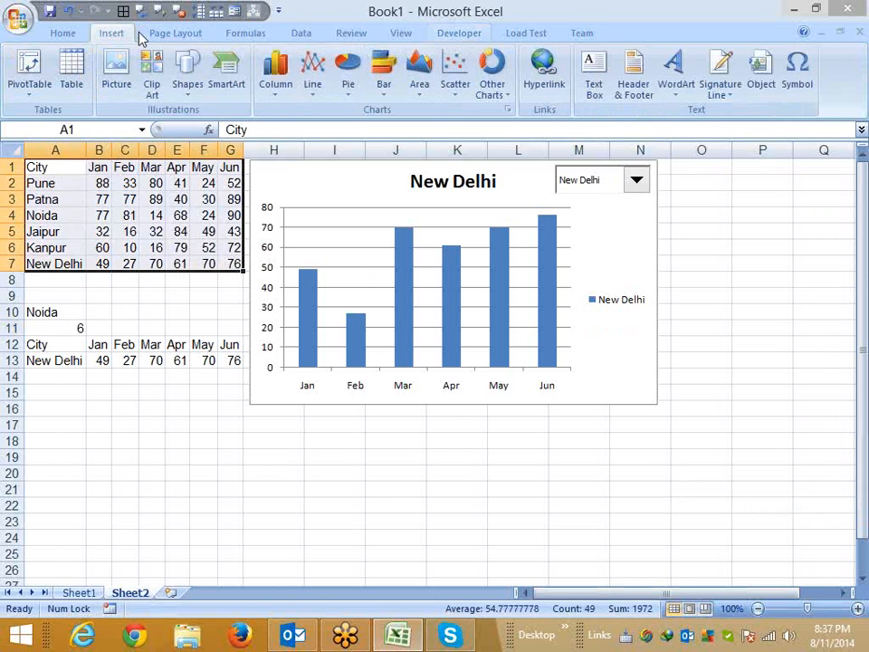
pyautogui.click(280, 80)
pyautogui.click(282, 142)
pyautogui.moveTo(421, 261); pyautogui.dragTo(543, 264)
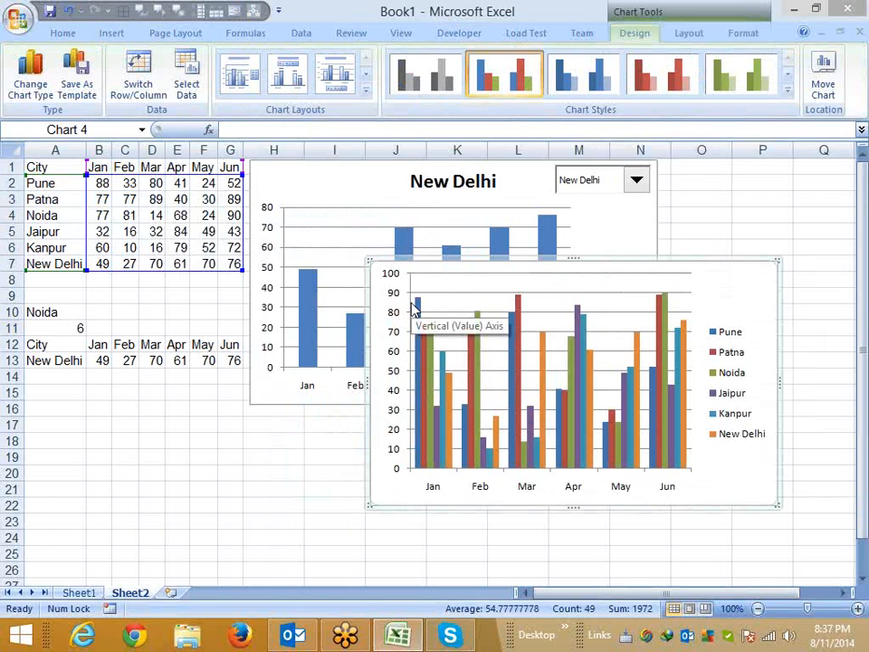
pyautogui.press('Delete')
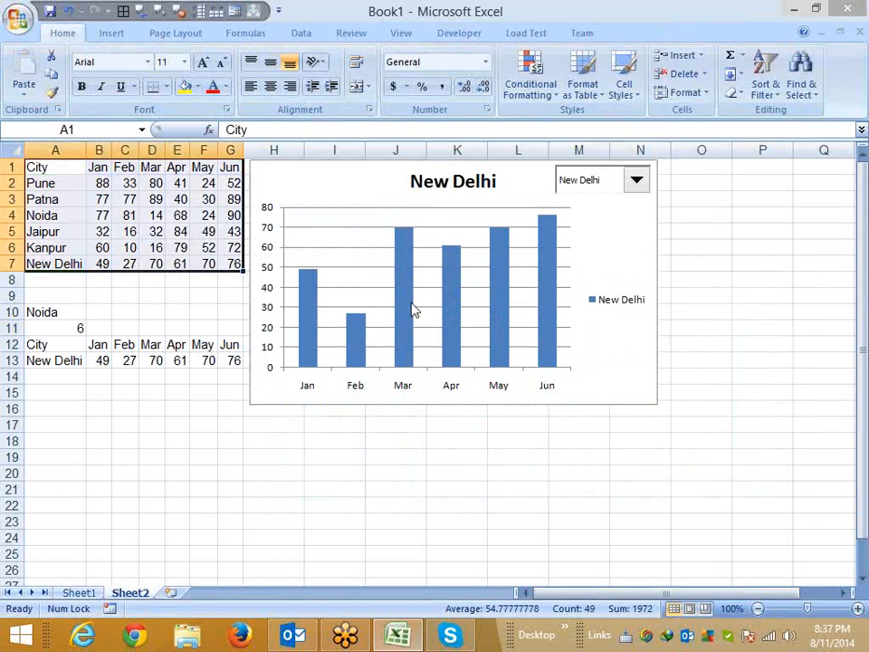
# Insert a text box reading VS inside the city chart, below the combo box.
pyautogui.click(301, 183)
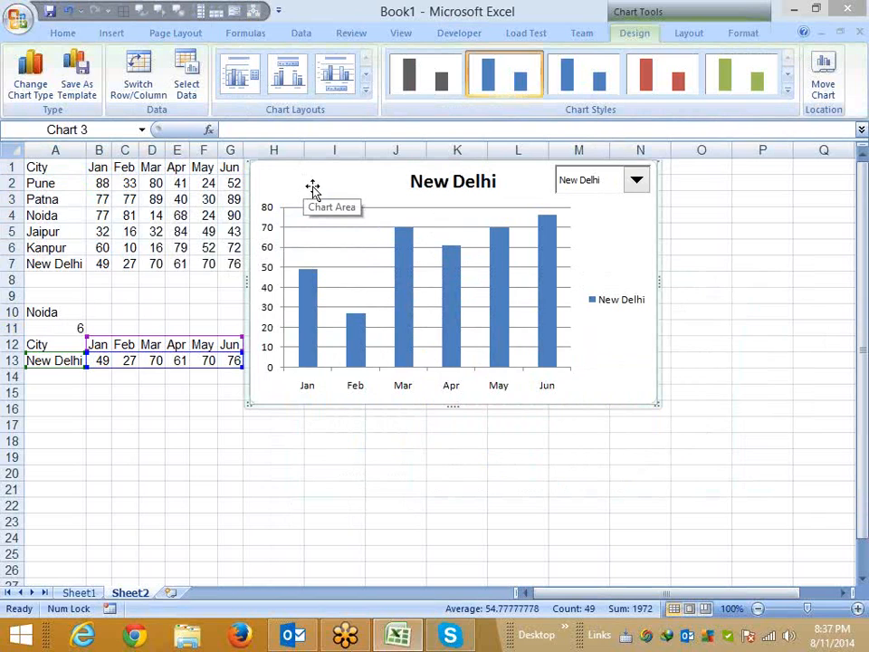
pyautogui.click(252, 34)
pyautogui.click(108, 34)
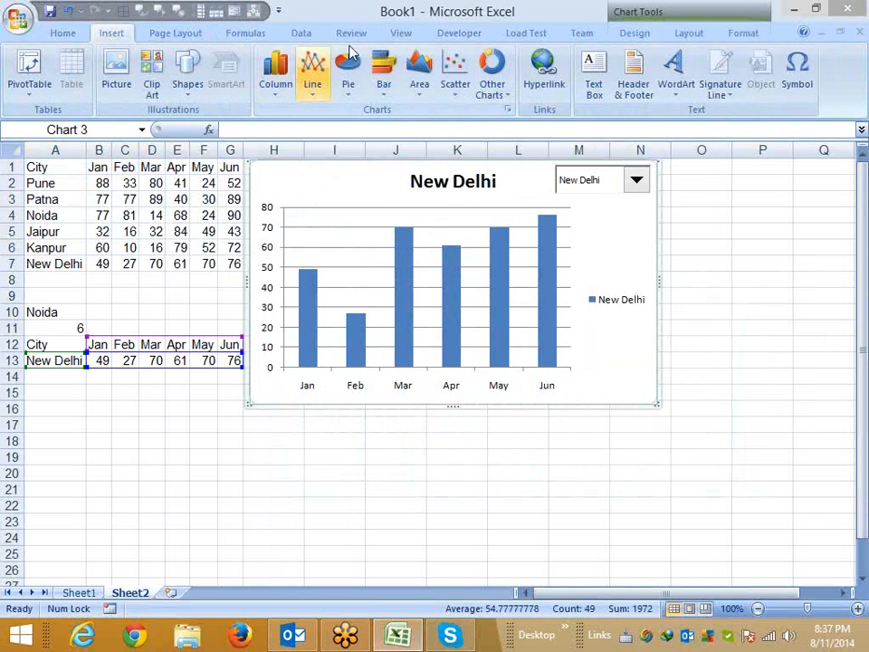
pyautogui.click(450, 35)
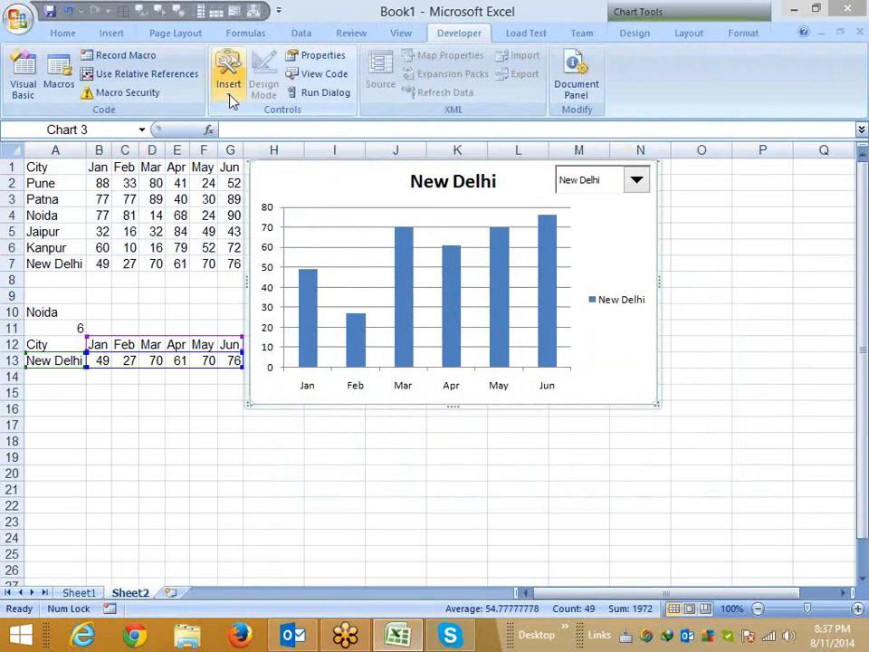
pyautogui.rightClick(590, 260)
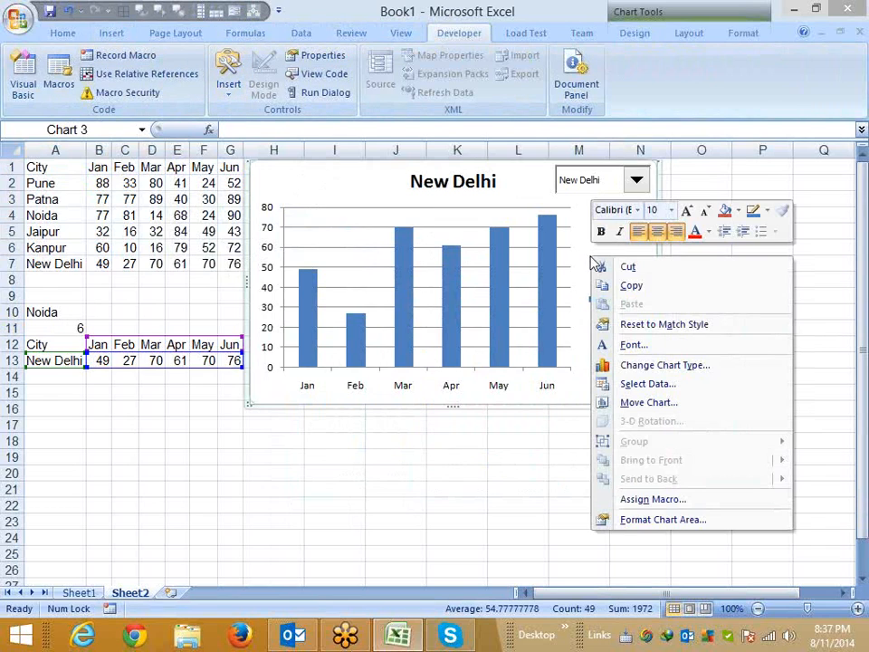
pyautogui.press('Escape')
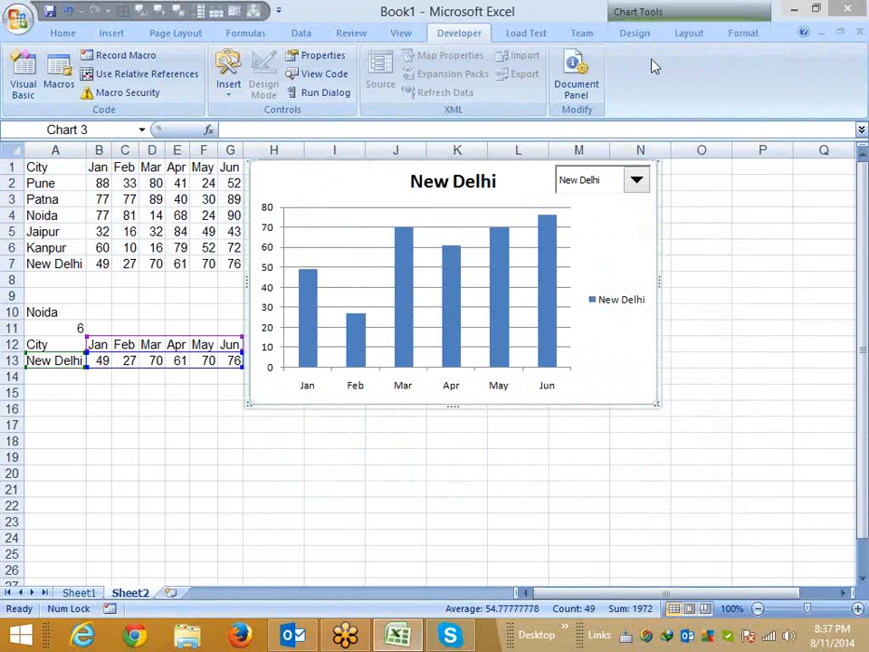
pyautogui.click(638, 30)
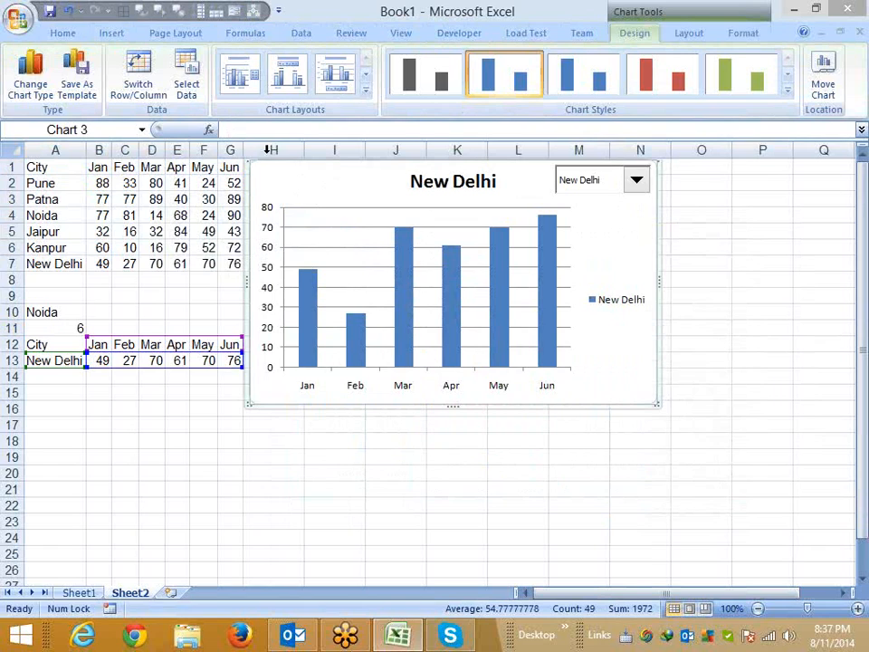
pyautogui.click(681, 36)
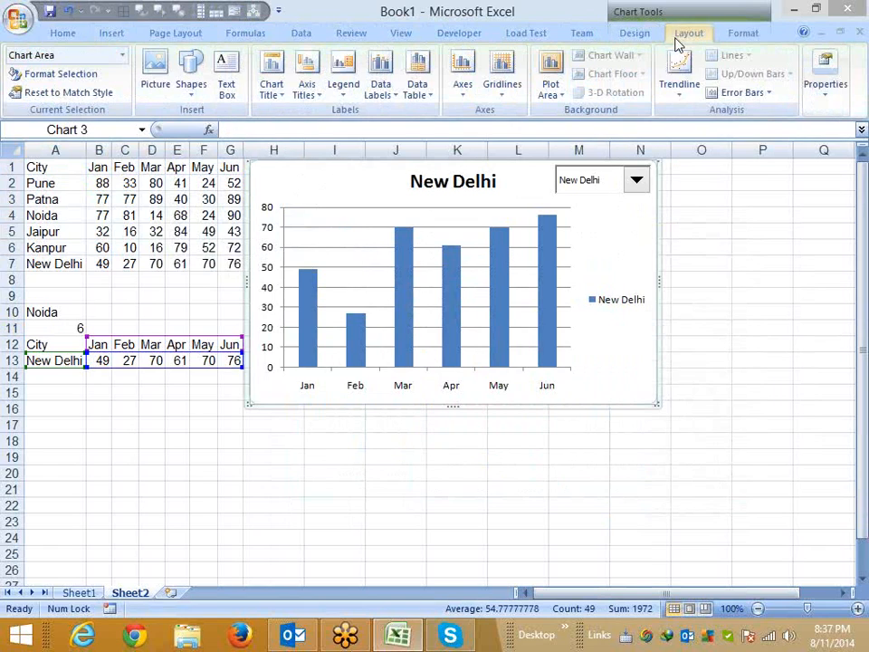
pyautogui.click(231, 81)
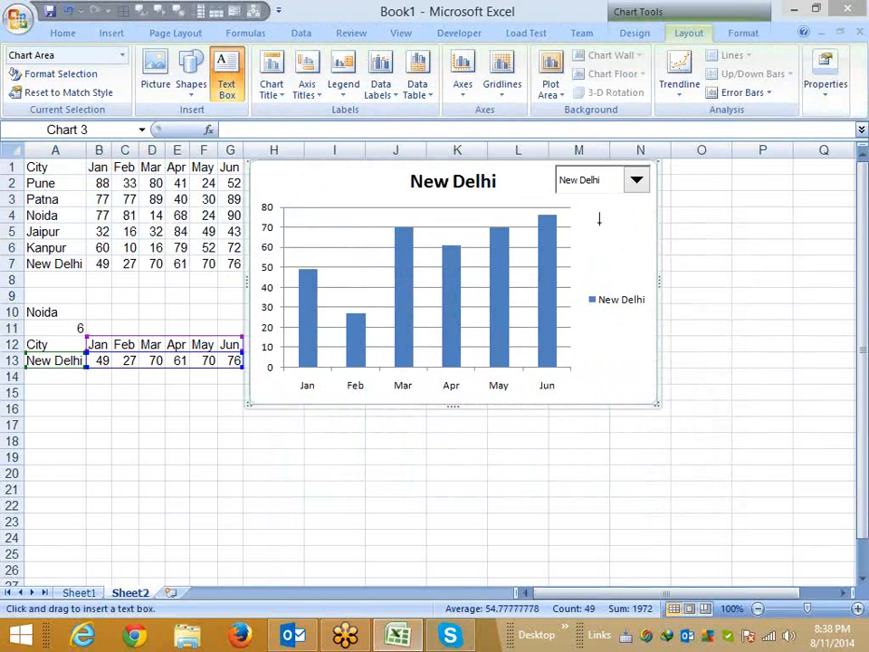
pyautogui.moveTo(590, 210); pyautogui.dragTo(633, 229)
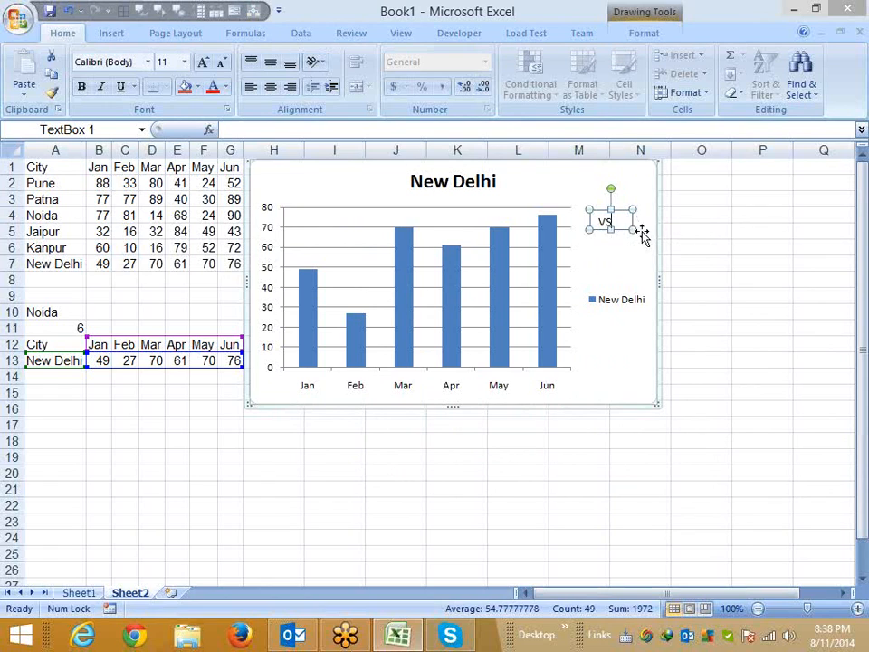
pyautogui.click(704, 260)
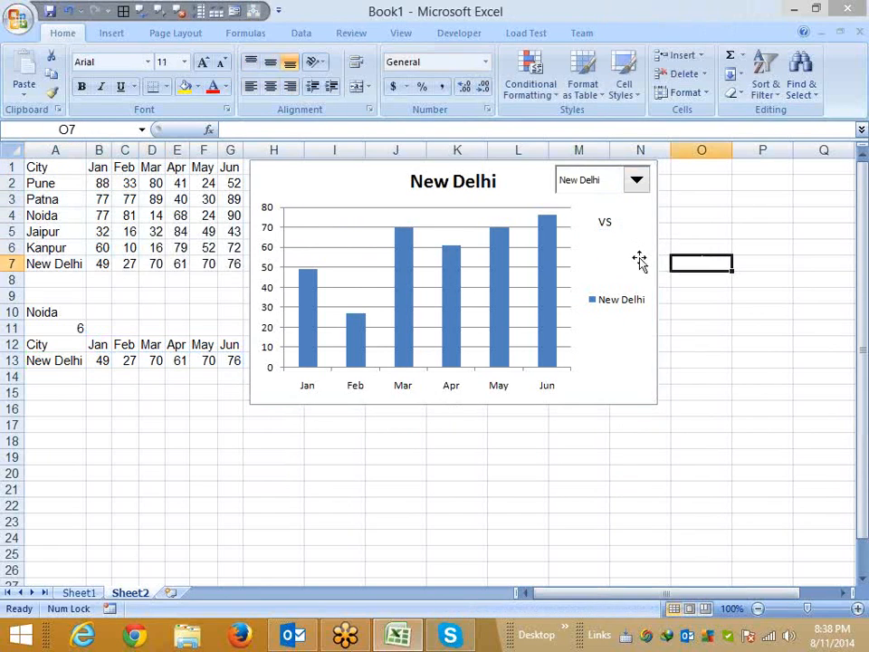
# Move the VS text box up closer to the combo box.
pyautogui.click(613, 229)
pyautogui.moveTo(612, 226); pyautogui.dragTo(619, 217)
pyautogui.click(701, 262)
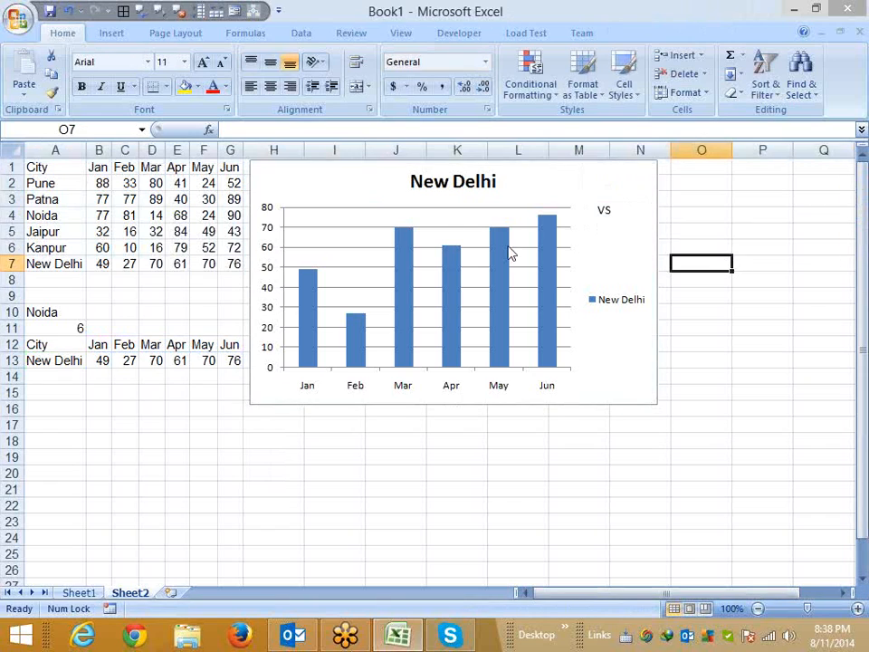
# Add a list box form control to the chart, just below the VS text.
pyautogui.click(633, 260)
pyautogui.click(636, 21)
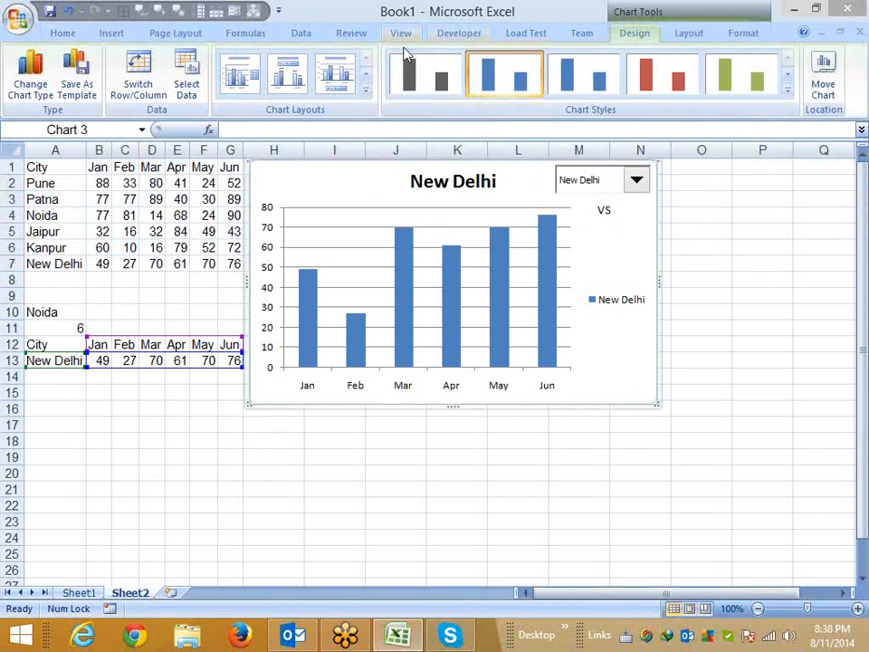
pyautogui.click(459, 34)
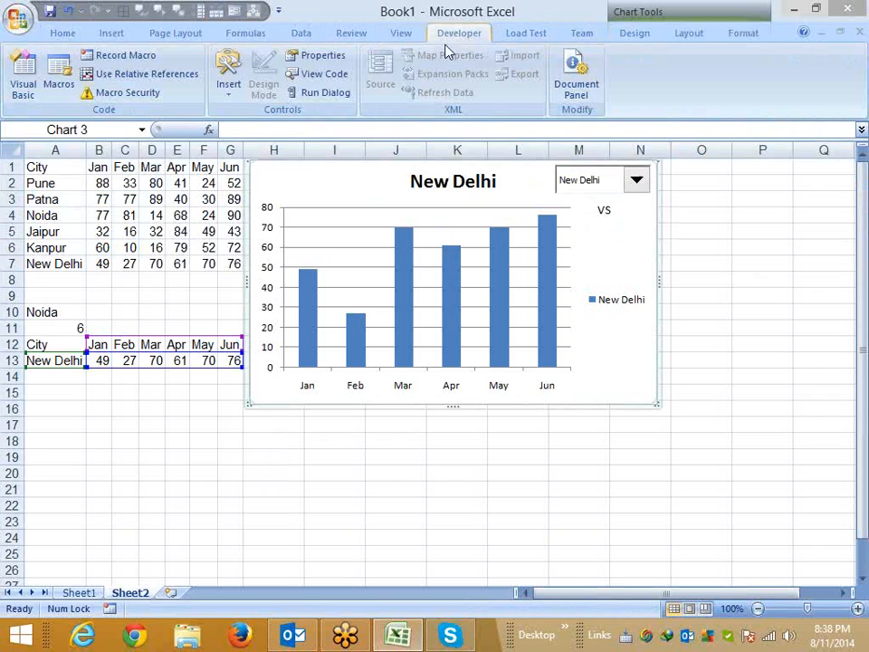
pyautogui.click(228, 79)
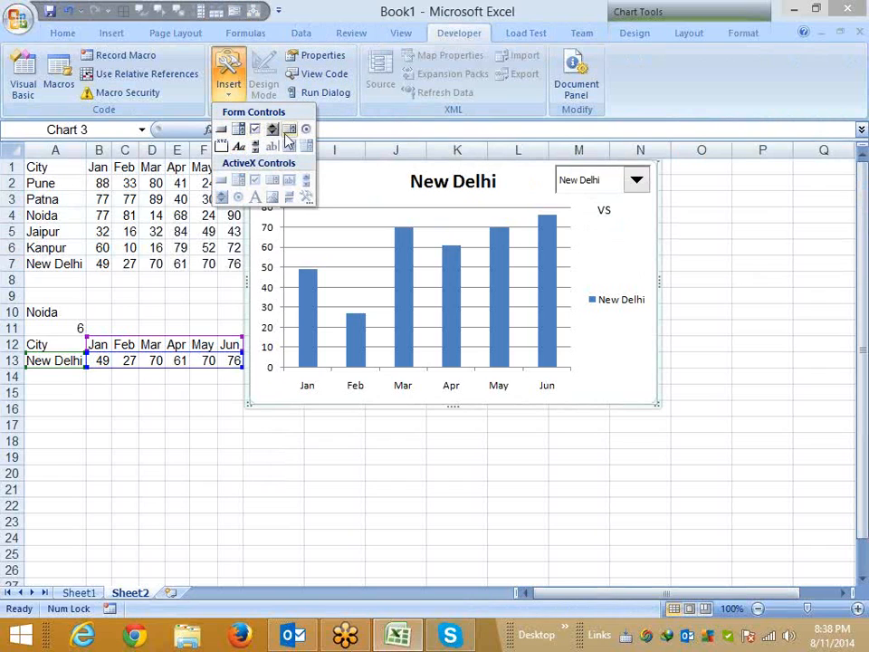
pyautogui.click(290, 133)
pyautogui.moveTo(579, 226); pyautogui.dragTo(648, 294)
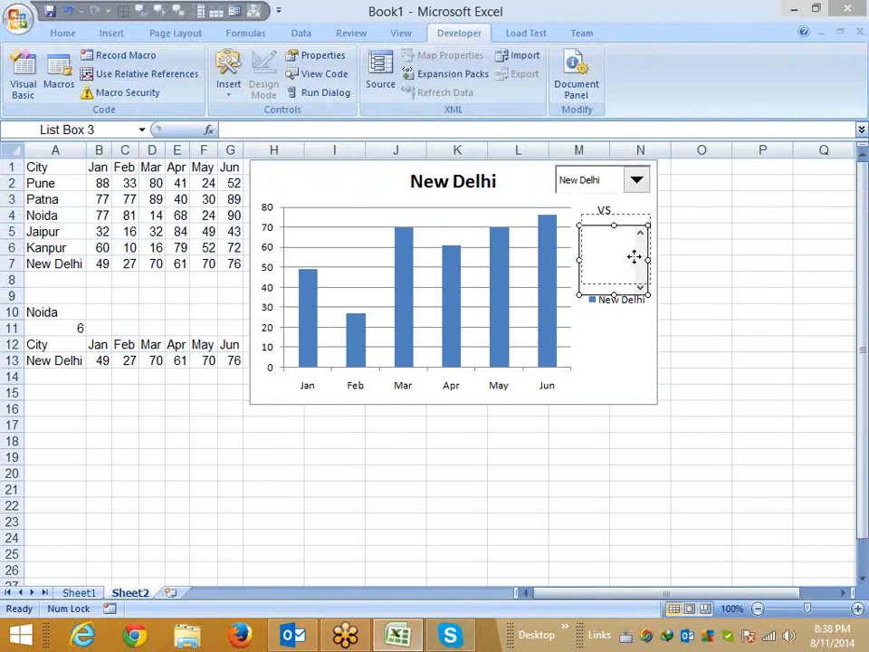
# Try deleting the chart's legend, and undo the deletion.
pyautogui.click(620, 307)
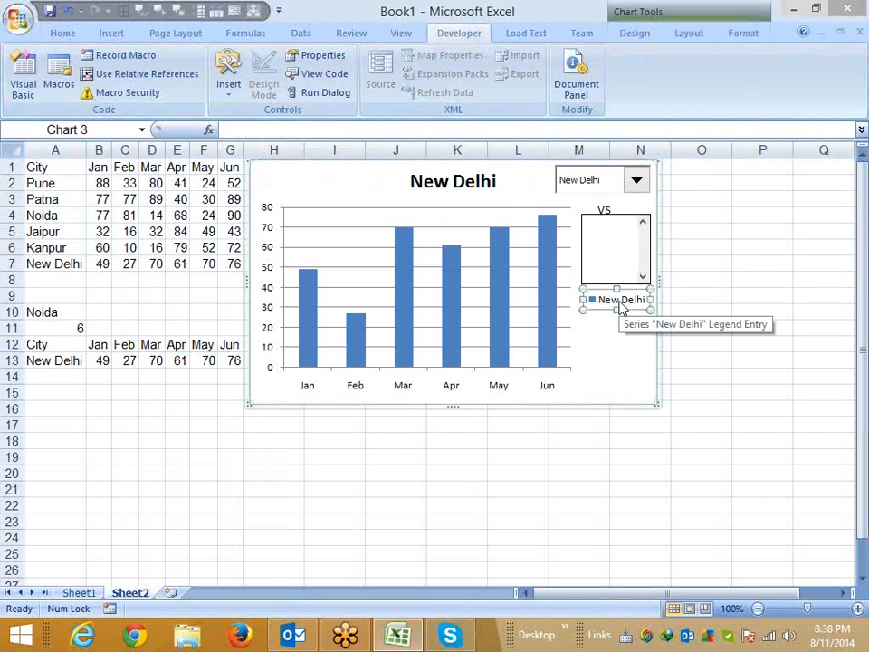
pyautogui.press('Delete')
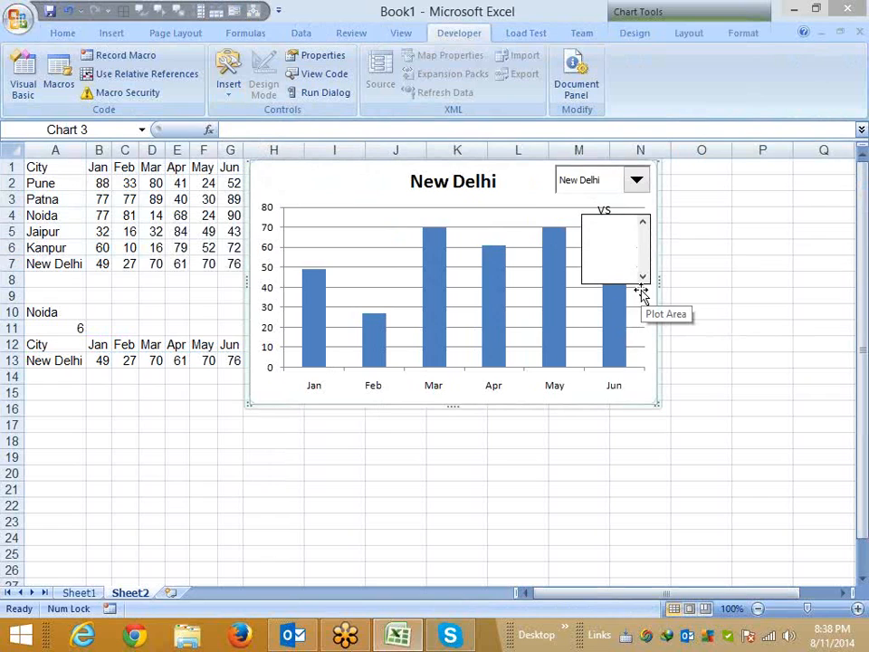
pyautogui.hotkey('ctrl', 'z')
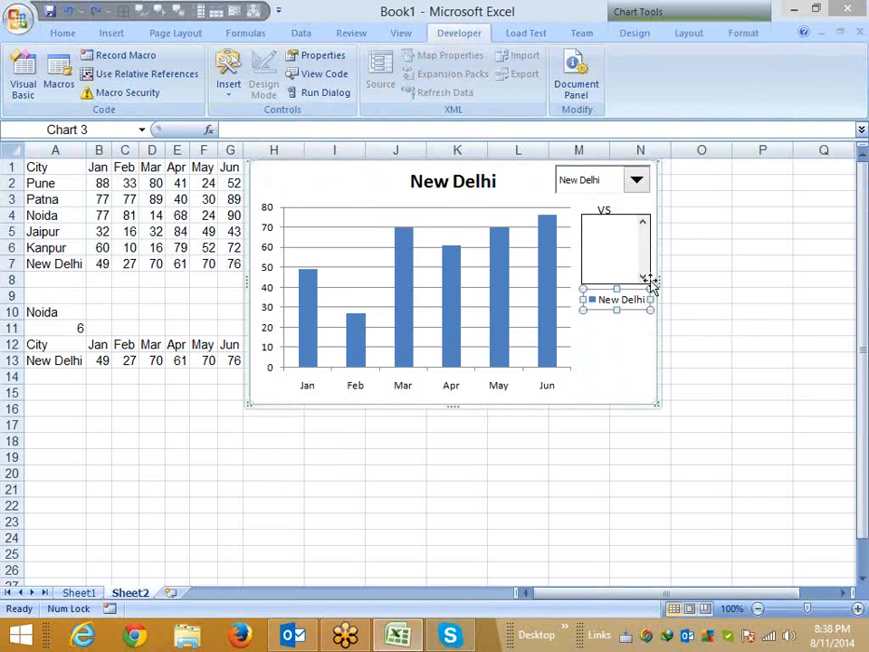
# Format the list box with input range $A$2:$A$7 and cell link $B$11.
pyautogui.rightClick(623, 250)
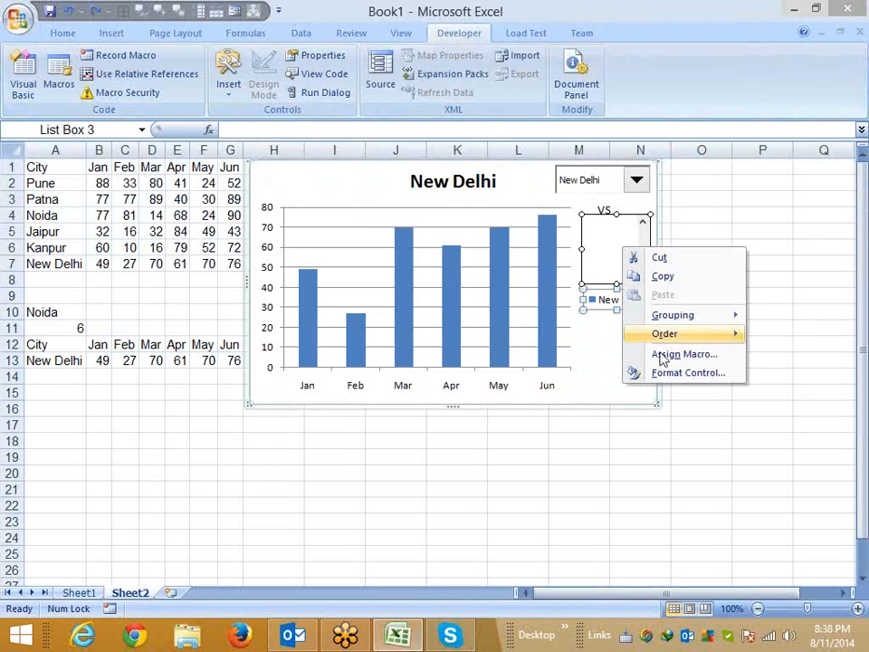
pyautogui.click(669, 373)
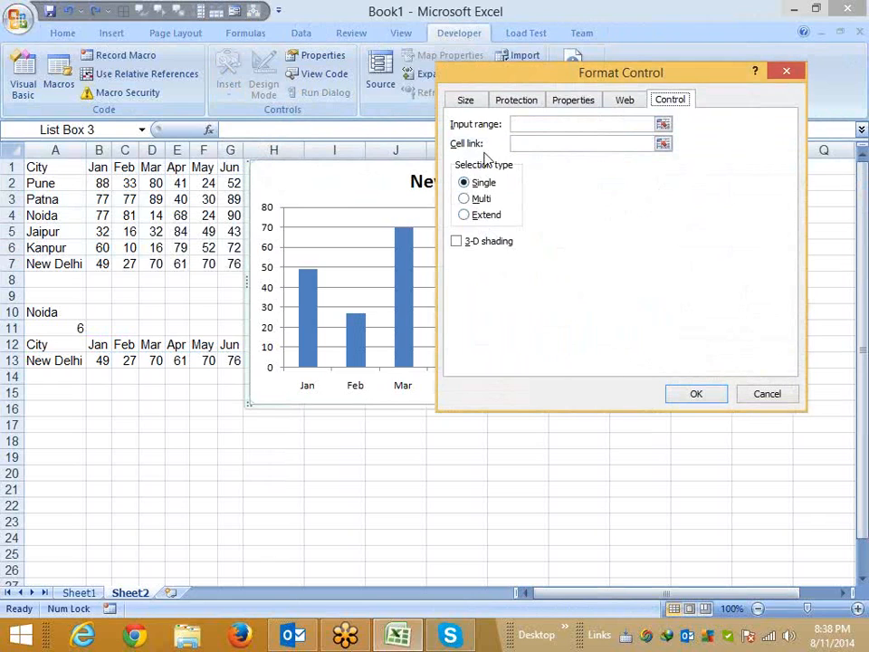
pyautogui.click(525, 124)
pyautogui.moveTo(41, 181); pyautogui.dragTo(51, 263)
pyautogui.click(534, 143)
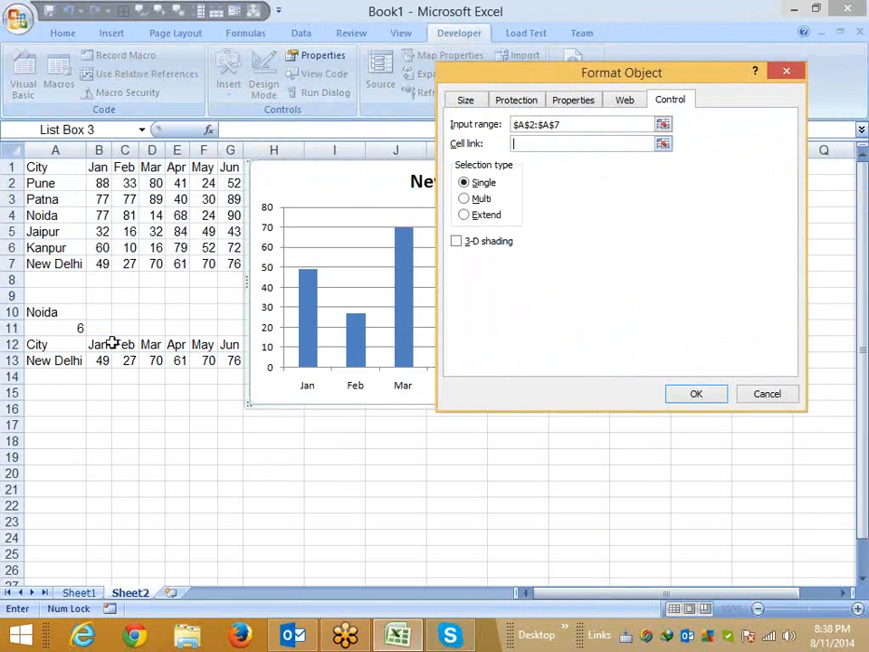
pyautogui.click(100, 328)
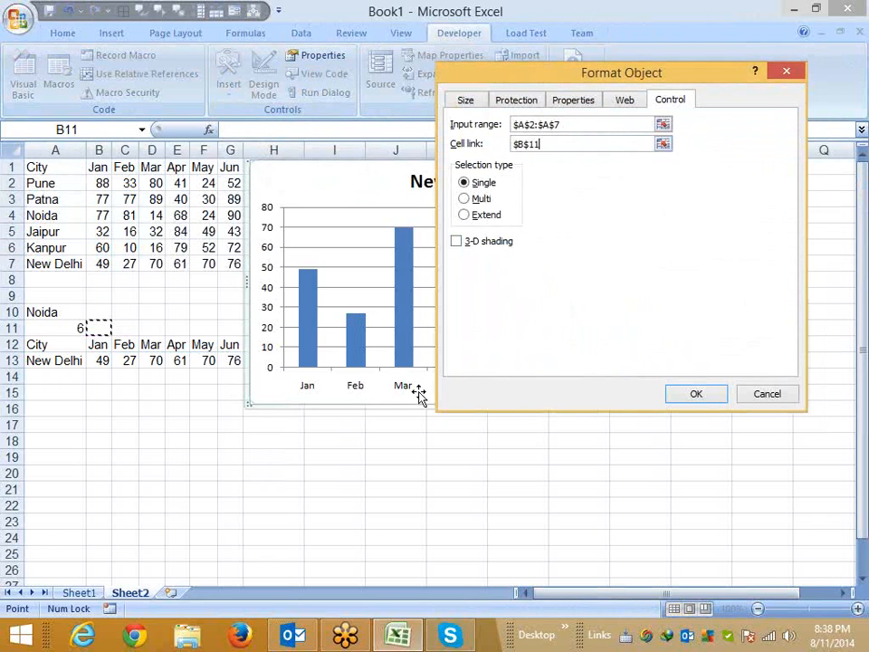
pyautogui.click(696, 395)
# Turn on 3-D shading for the list box and extend its lower edge slightly towards the legend.
pyautogui.rightClick(608, 256)
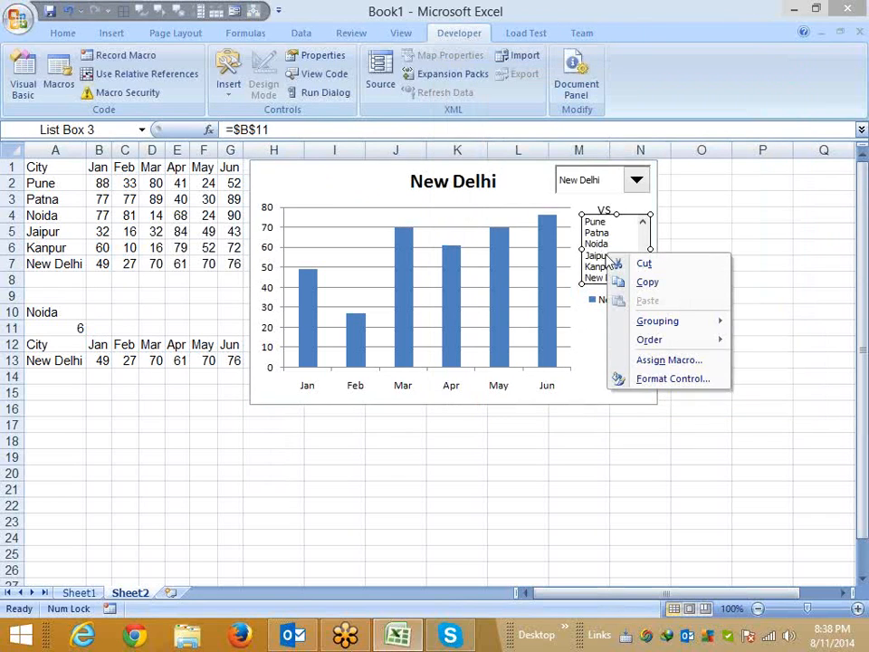
pyautogui.click(640, 380)
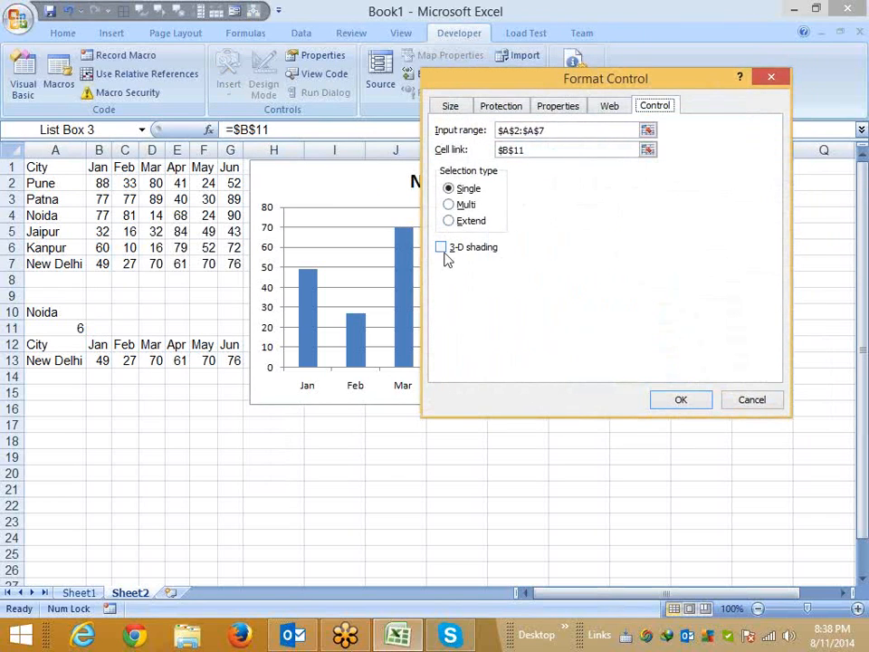
pyautogui.click(440, 247)
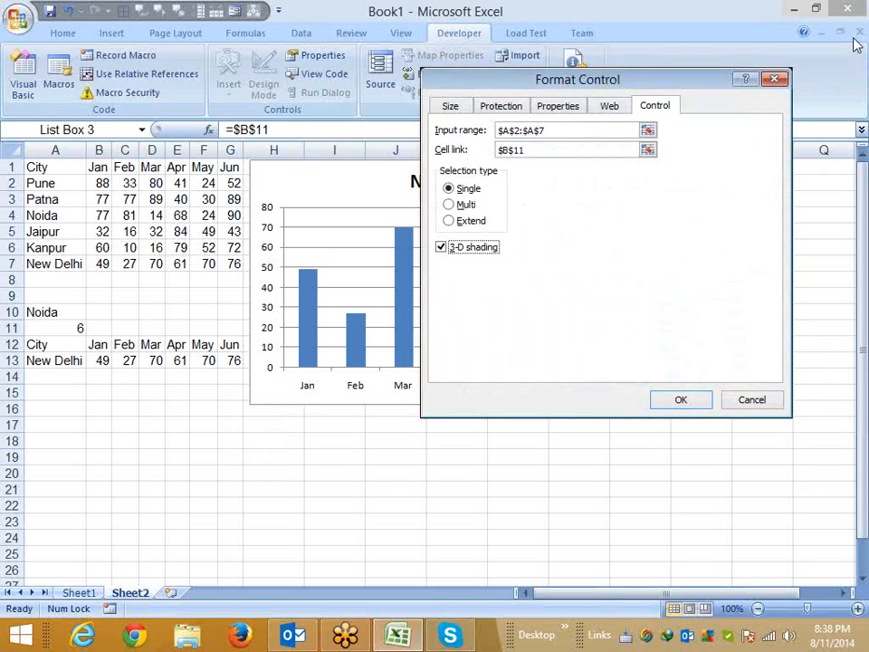
pyautogui.press('Return')
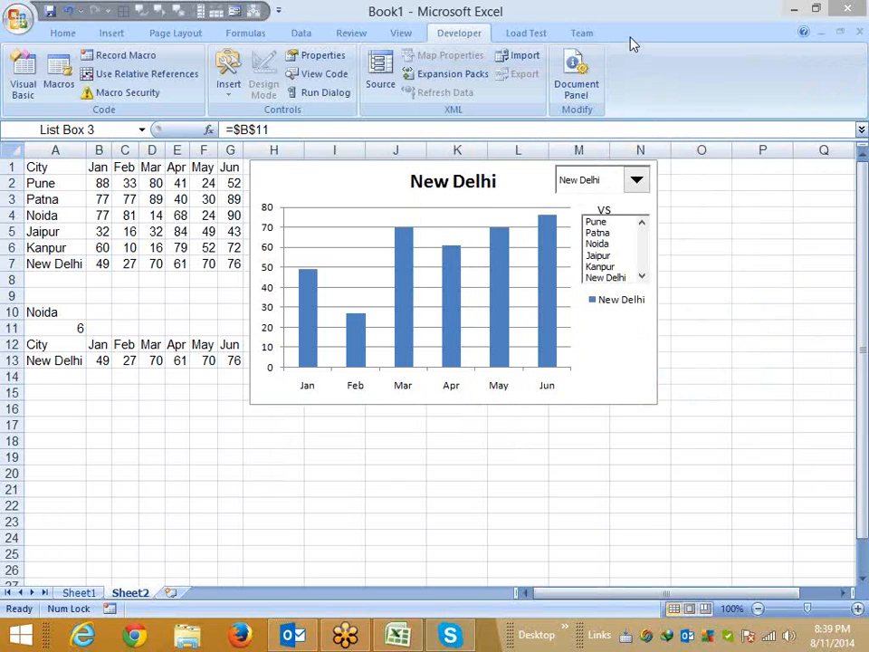
pyautogui.moveTo(648, 284); pyautogui.dragTo(649, 296)
pyautogui.click(614, 349)
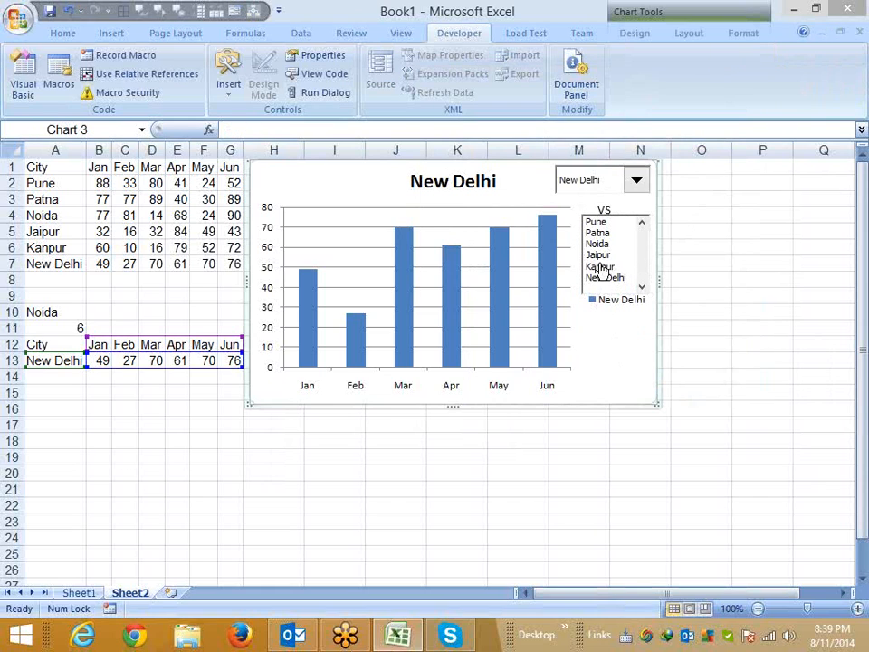
# Choose Jaipur and then Noida in the chart's list box, and deselect the chart.
pyautogui.click(600, 254)
pyautogui.click(599, 244)
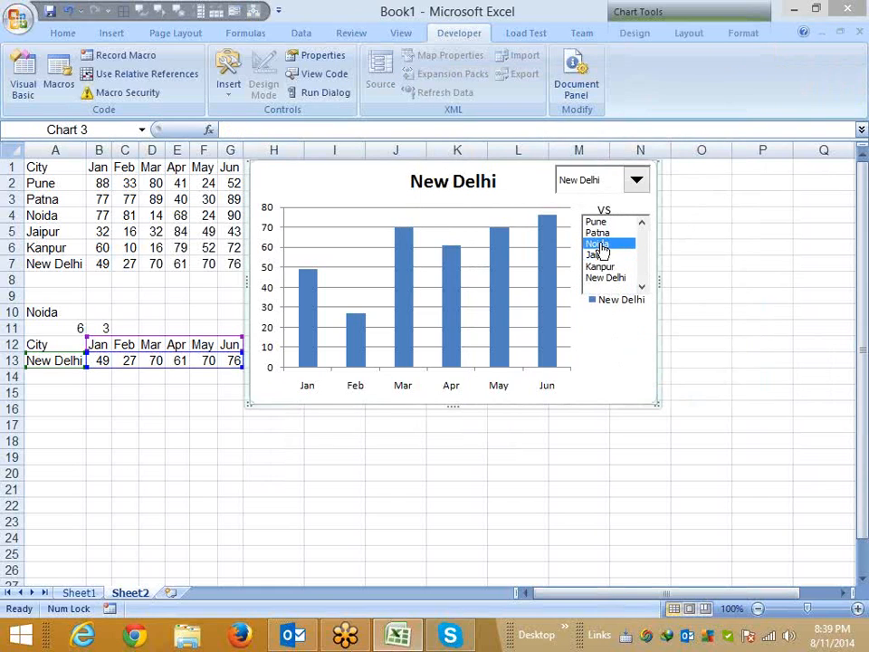
pyautogui.click(285, 444)
# Enter the formula =OFFSET(A1,B11,0) in cell A14.
pyautogui.click(51, 376)
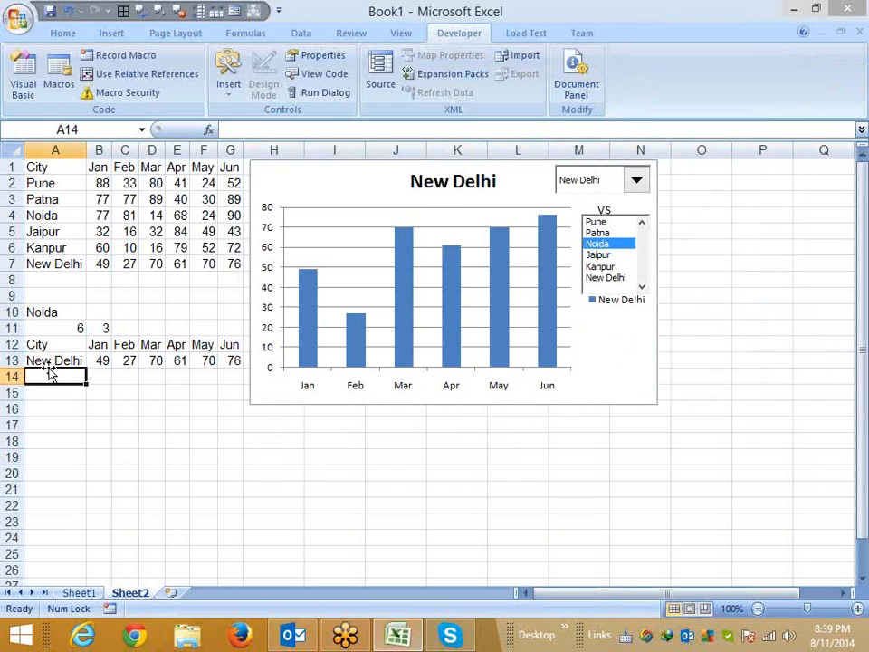
pyautogui.write('=of')
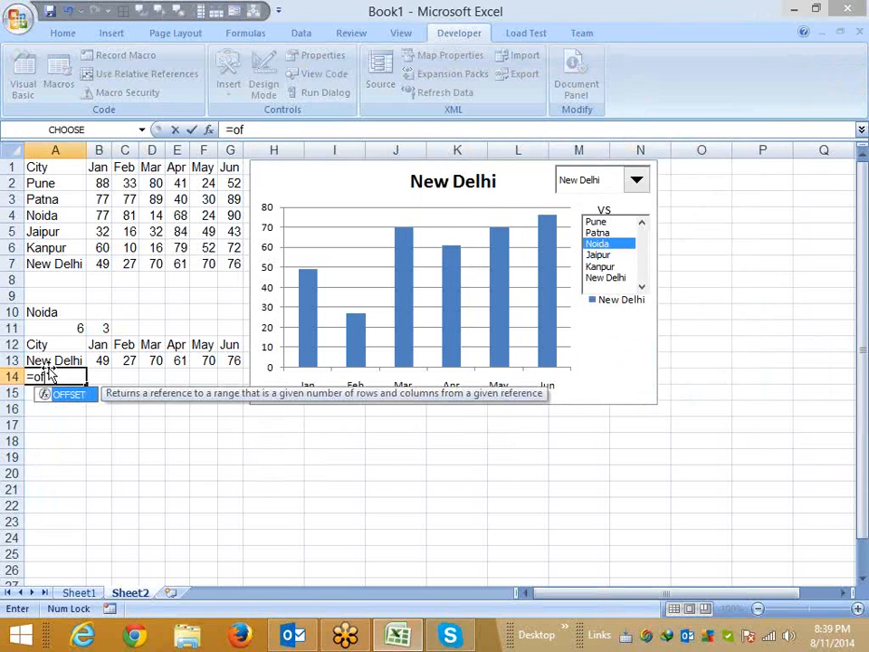
pyautogui.press('Tab')
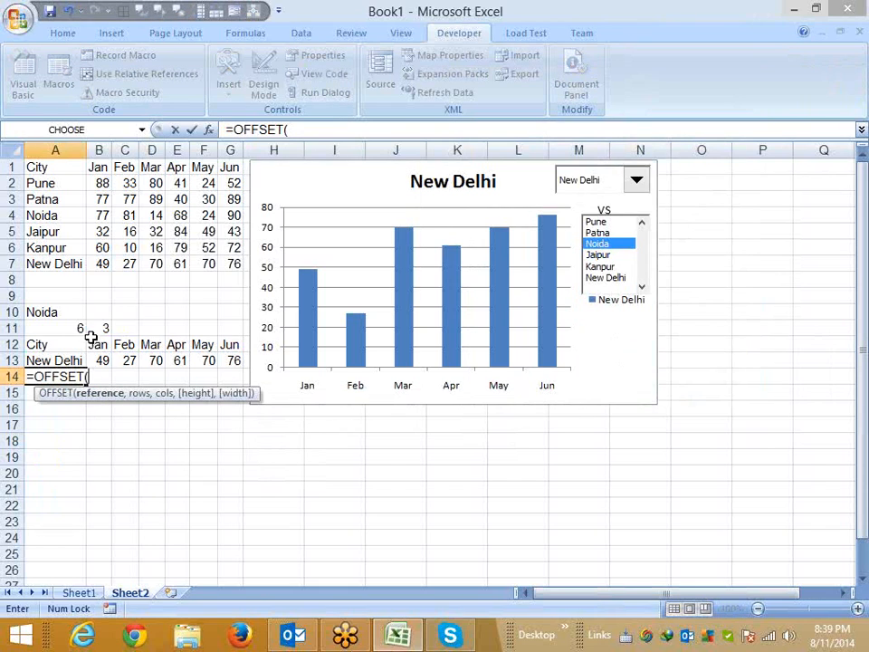
pyautogui.click(41, 169)
pyautogui.write(',')
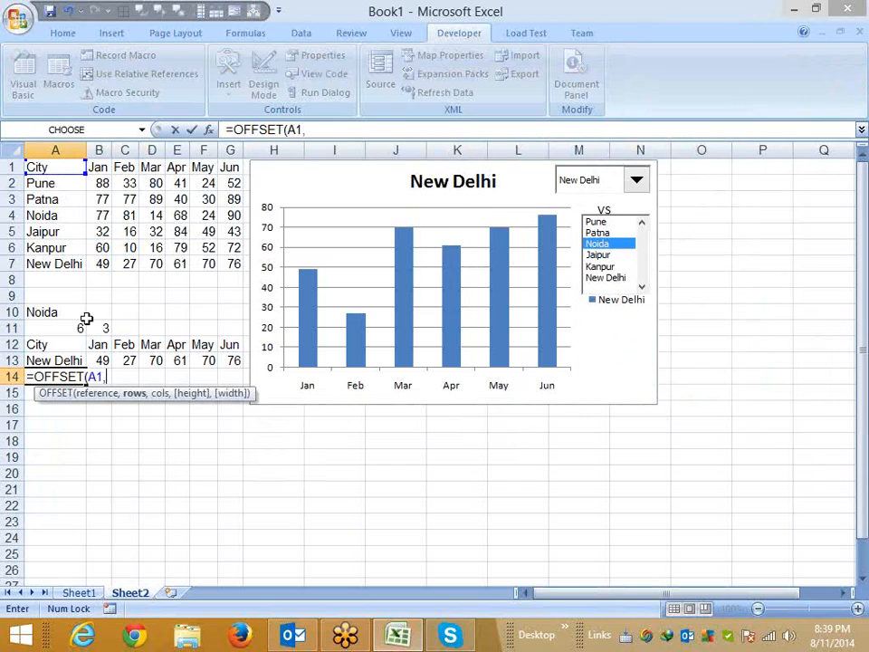
pyautogui.click(102, 329)
pyautogui.write(',')
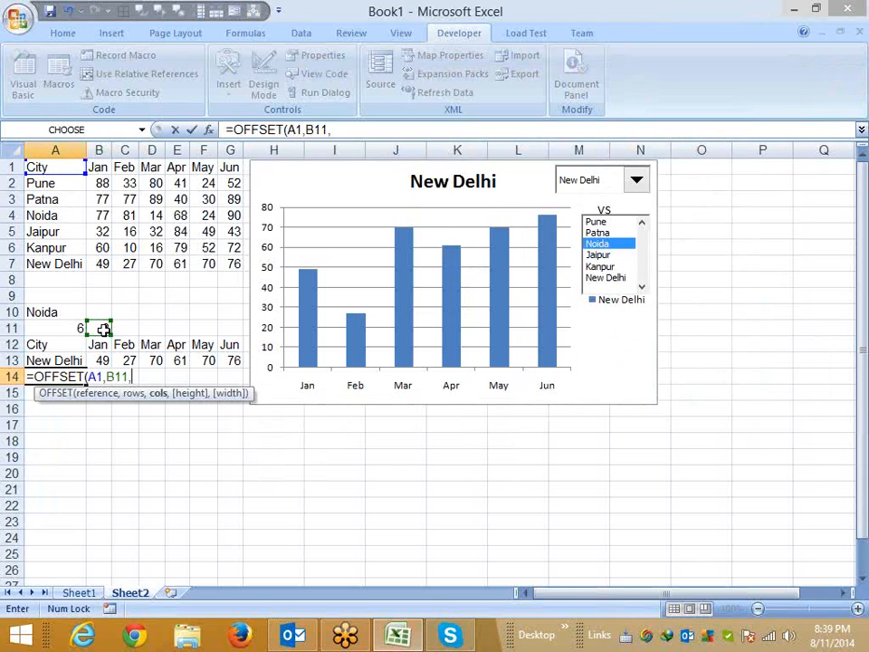
pyautogui.write('0)')
pyautogui.press('Return')
pyautogui.press('Up')
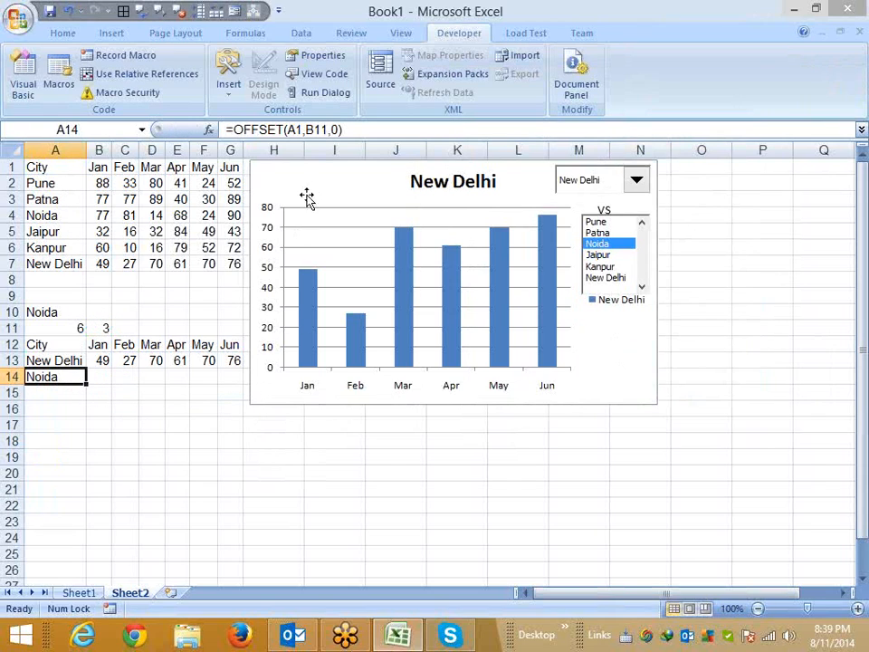
# Make the B11 reference in A14's formula absolute ($B$11) and fill the formula across to G14.
pyautogui.doubleClick(307, 130)
pyautogui.press('F4')
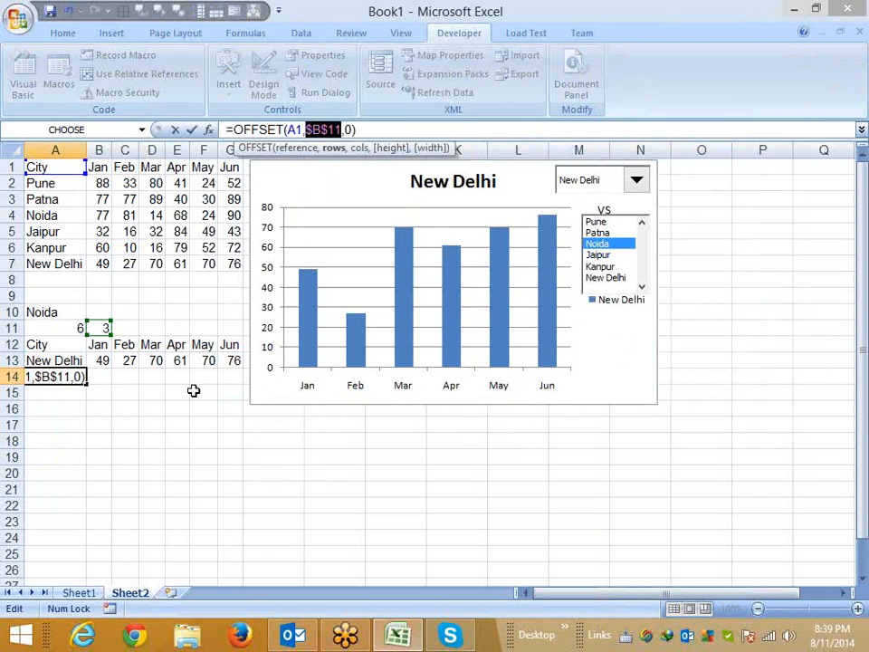
pyautogui.press('Return')
pyautogui.press('Up')
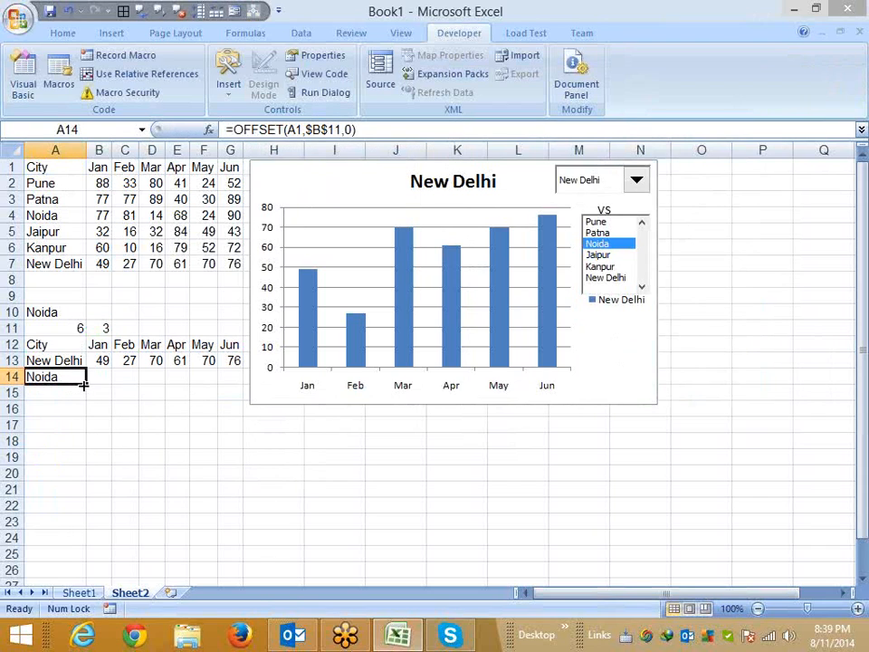
pyautogui.moveTo(116, 385); pyautogui.dragTo(239, 381)
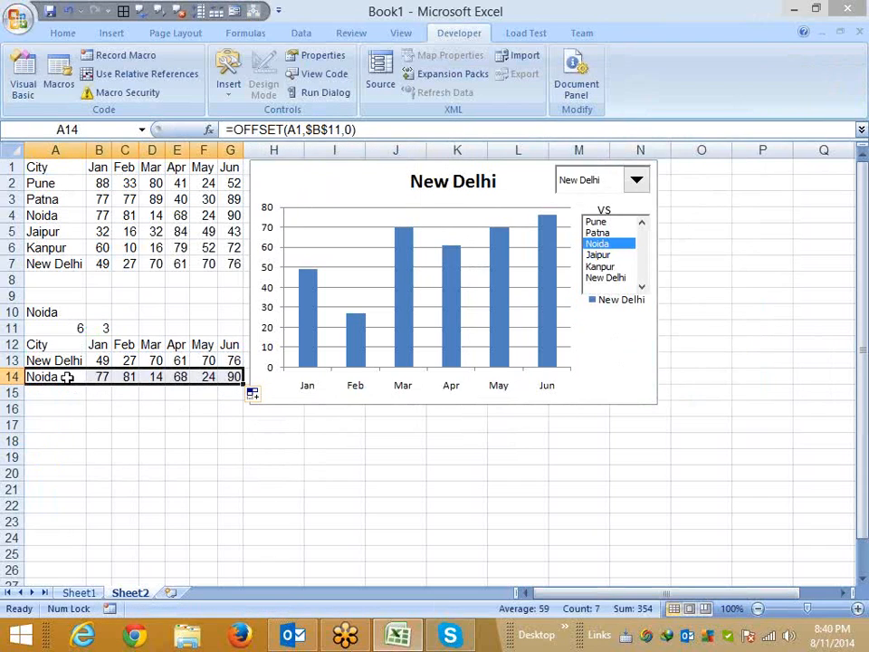
# Extend the chart's source range to include row 14, and choose Jaipur and then New Delhi in the list box.
pyautogui.click(68, 379)
pyautogui.click(392, 383)
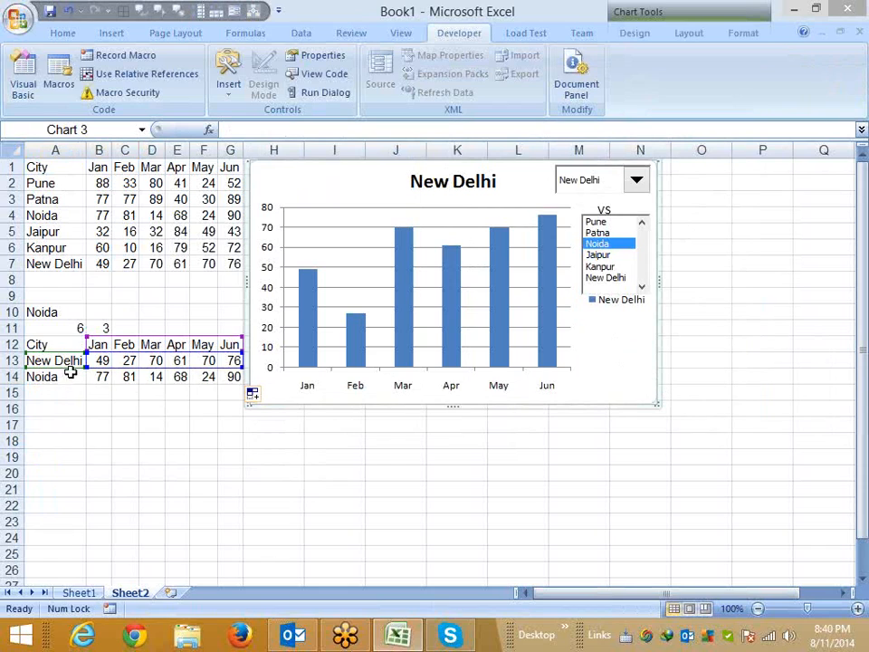
pyautogui.moveTo(70, 372); pyautogui.dragTo(86, 384)
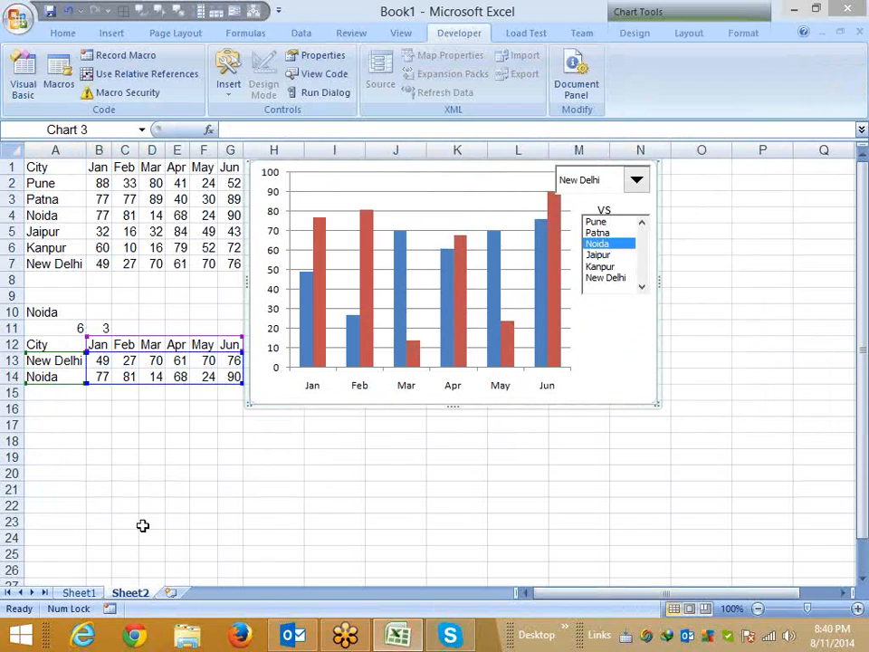
pyautogui.click(600, 254)
pyautogui.click(608, 279)
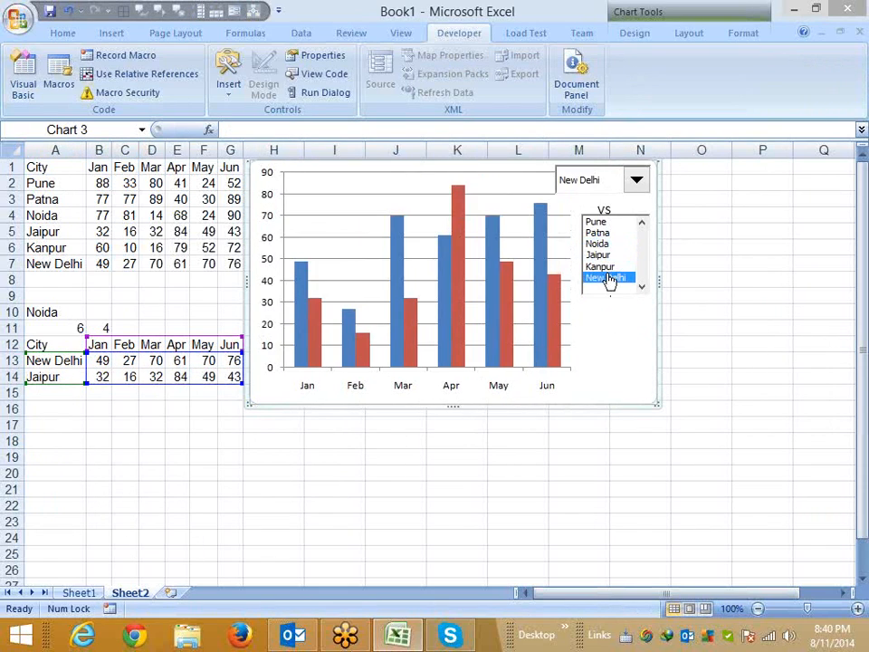
# Change the chart type of the second series (row 14) to a plain line.
pyautogui.click(504, 258)
pyautogui.rightClick(504, 258)
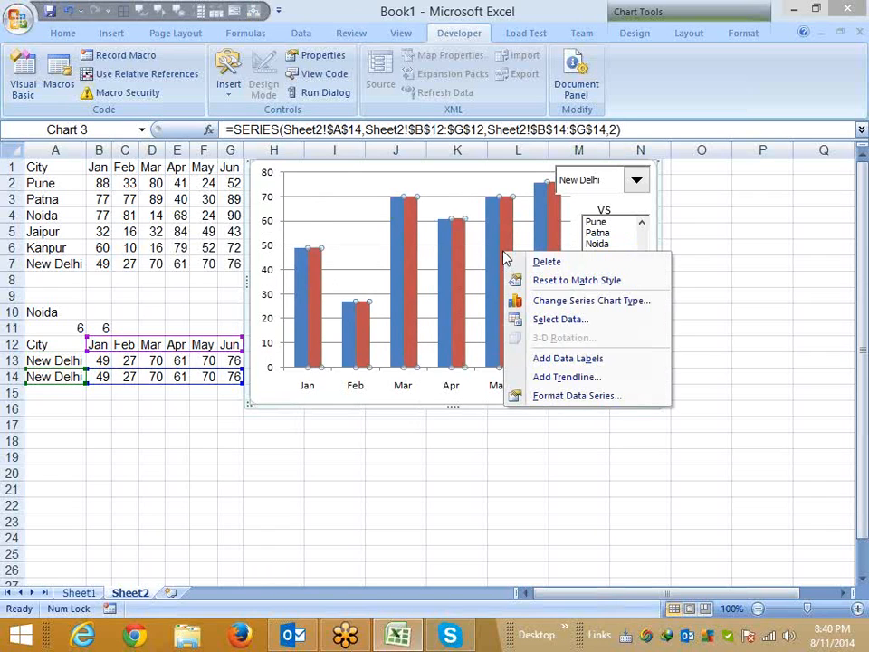
pyautogui.click(560, 306)
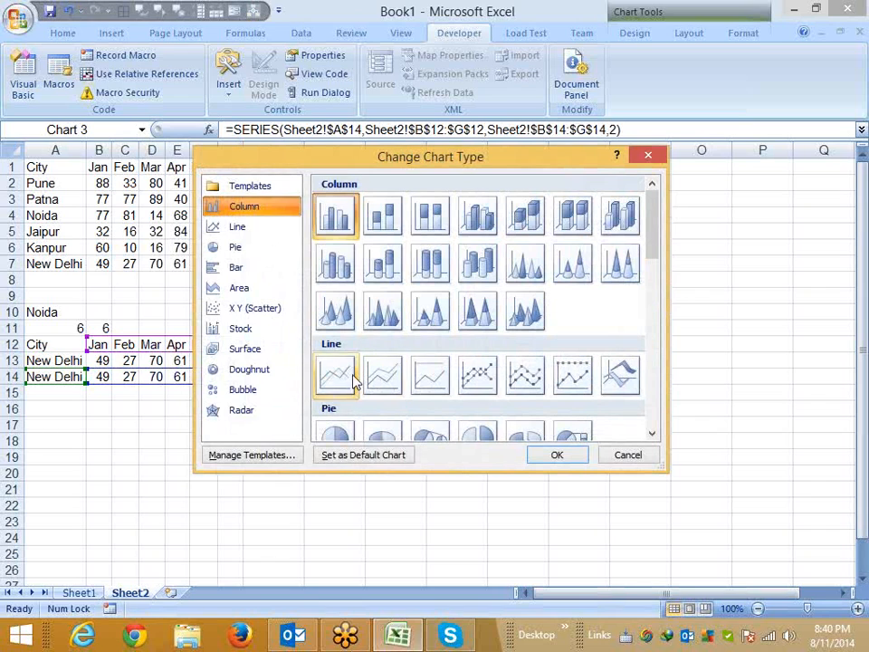
pyautogui.click(349, 379)
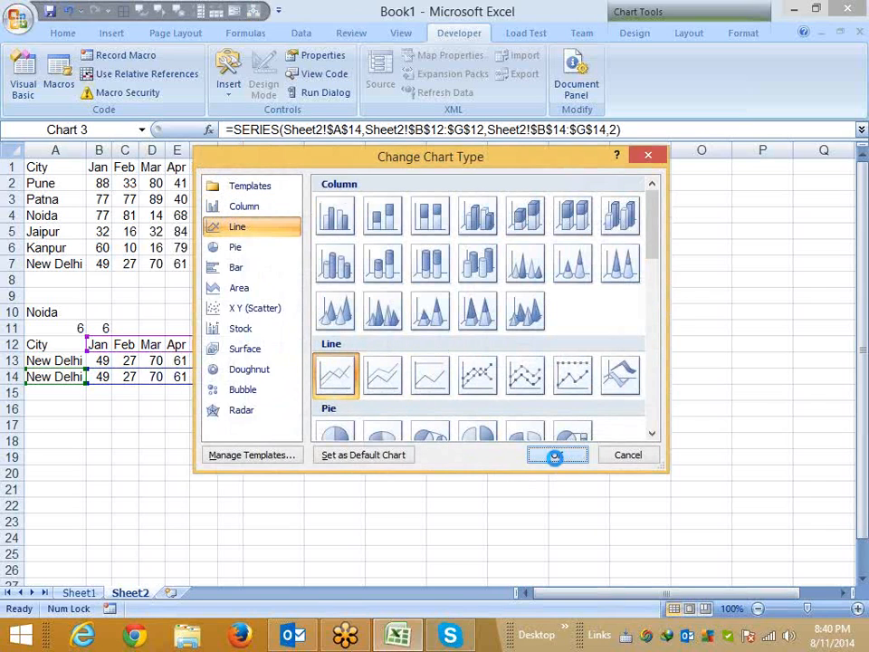
pyautogui.click(555, 455)
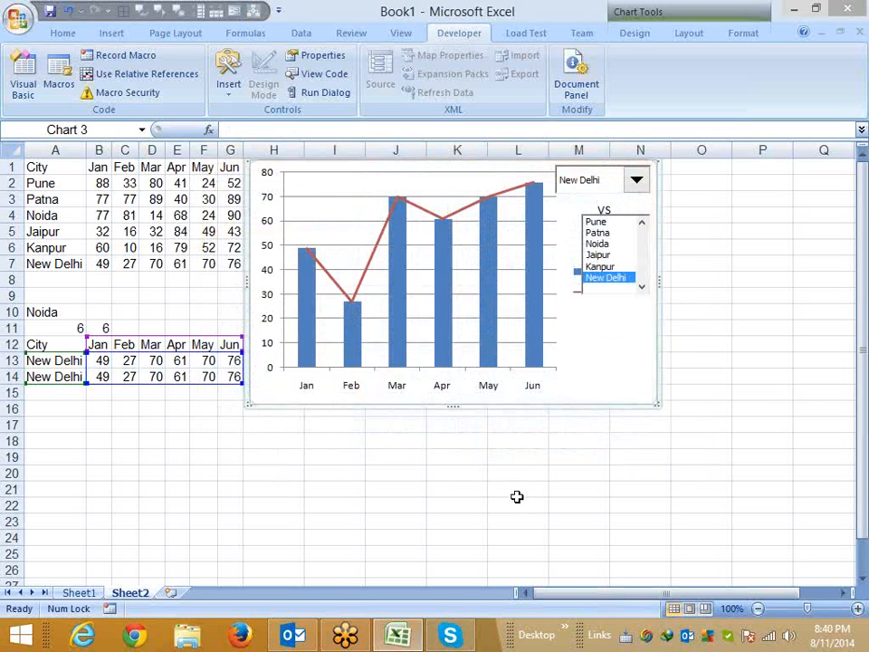
# Test the comparison line by choosing Kanpur, Noida and Patna in the list box, ending on Kanpur.
pyautogui.click(601, 267)
pyautogui.click(598, 244)
pyautogui.click(598, 233)
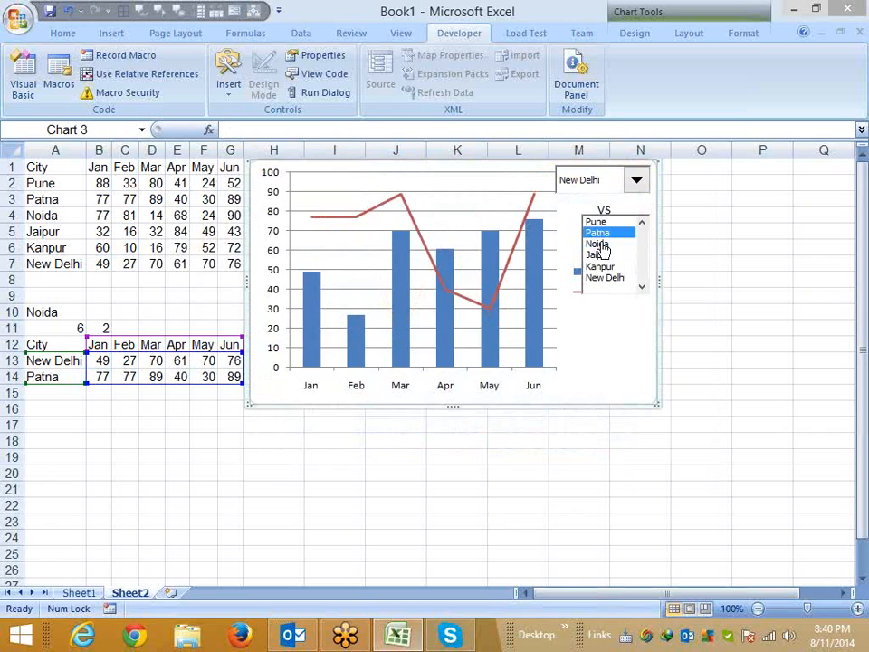
pyautogui.click(601, 266)
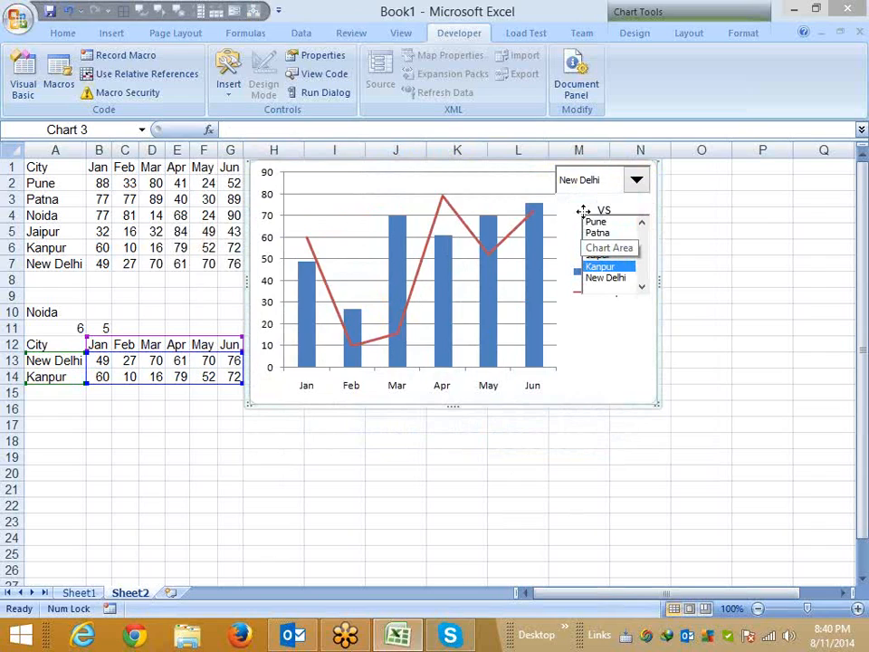
# Shift the chart slightly right and down, and move the list box down clear of the VS text.
pyautogui.moveTo(583, 210); pyautogui.dragTo(592, 214)
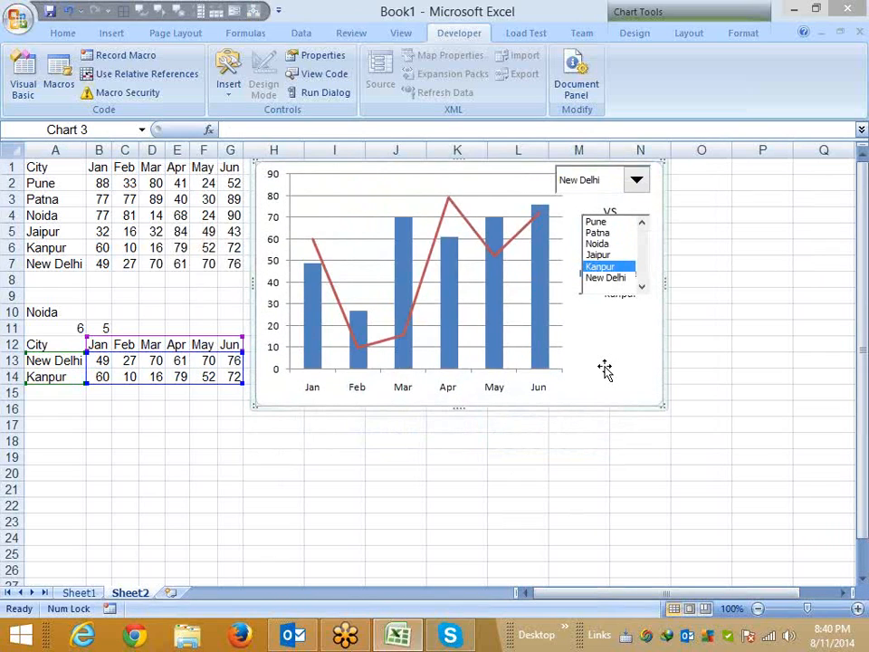
pyautogui.click(699, 327)
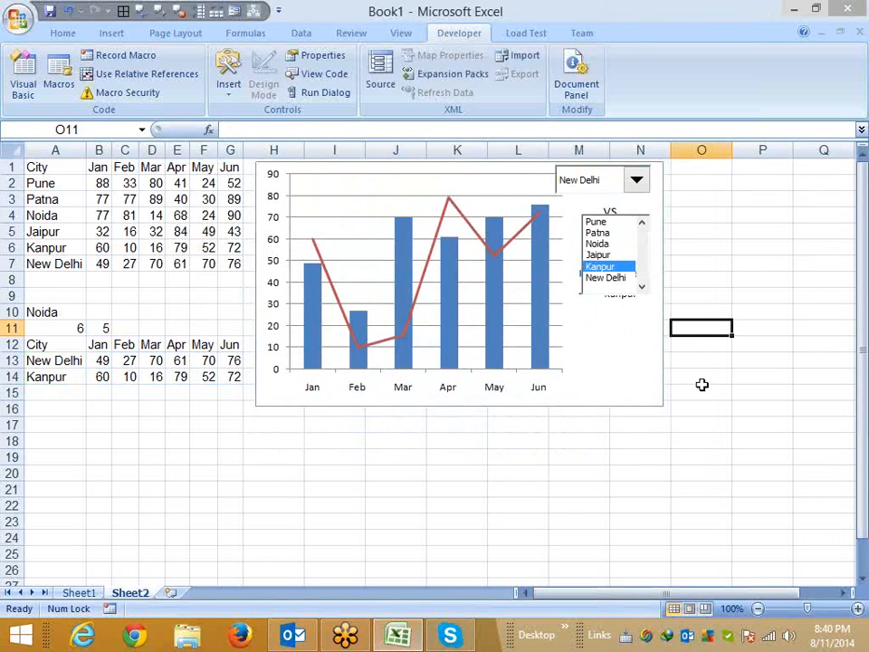
pyautogui.rightClick(589, 271)
pyautogui.click(580, 291)
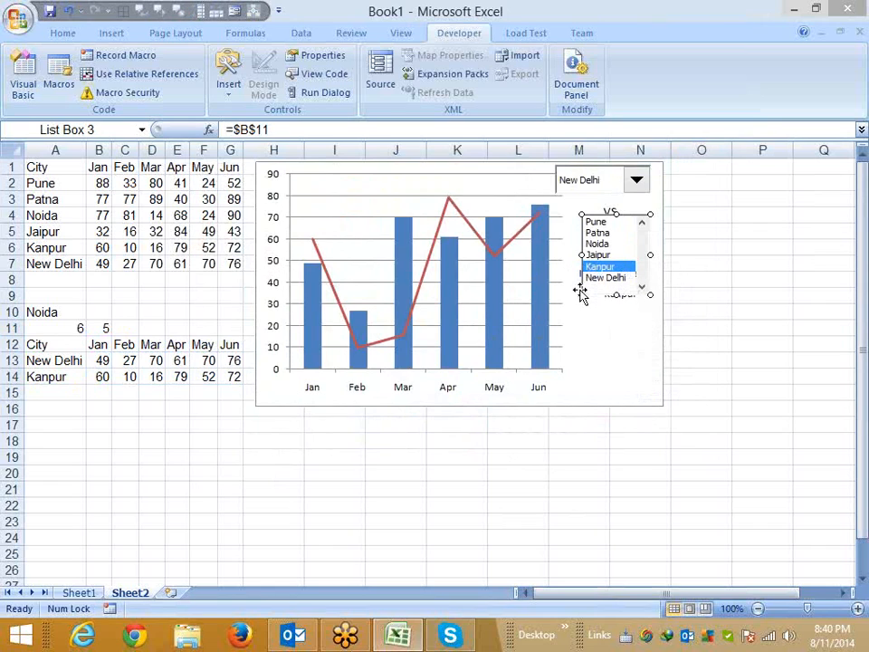
pyautogui.moveTo(589, 291); pyautogui.dragTo(590, 312)
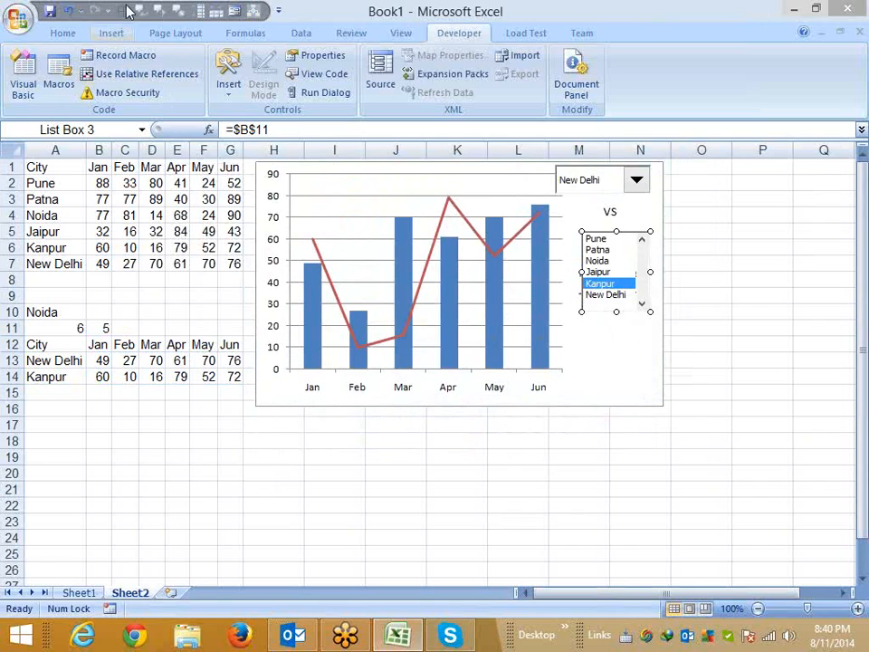
# Add a check box form control over the VS text and clear its default caption.
pyautogui.click(229, 89)
pyautogui.click(254, 128)
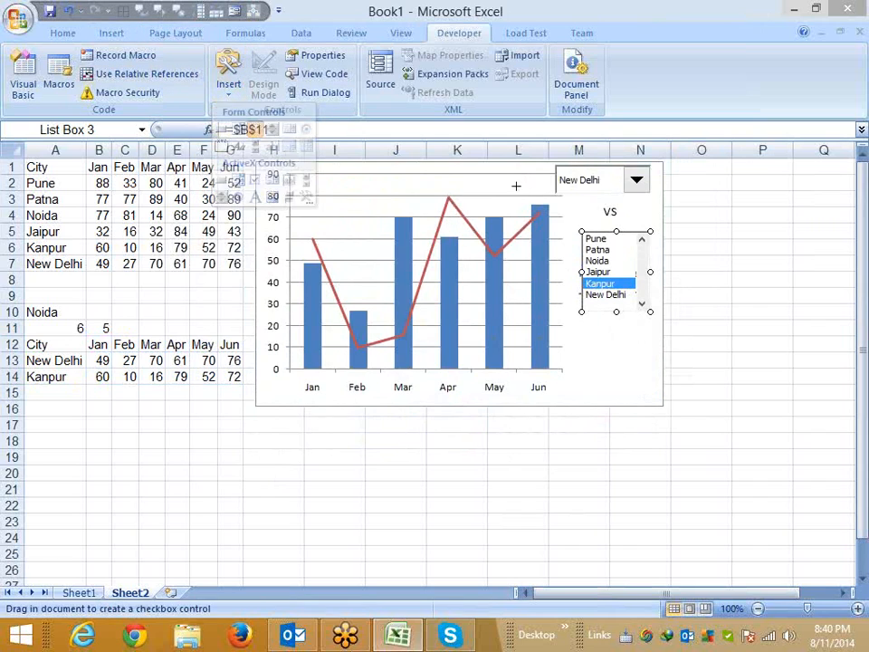
pyautogui.moveTo(572, 206); pyautogui.dragTo(638, 229)
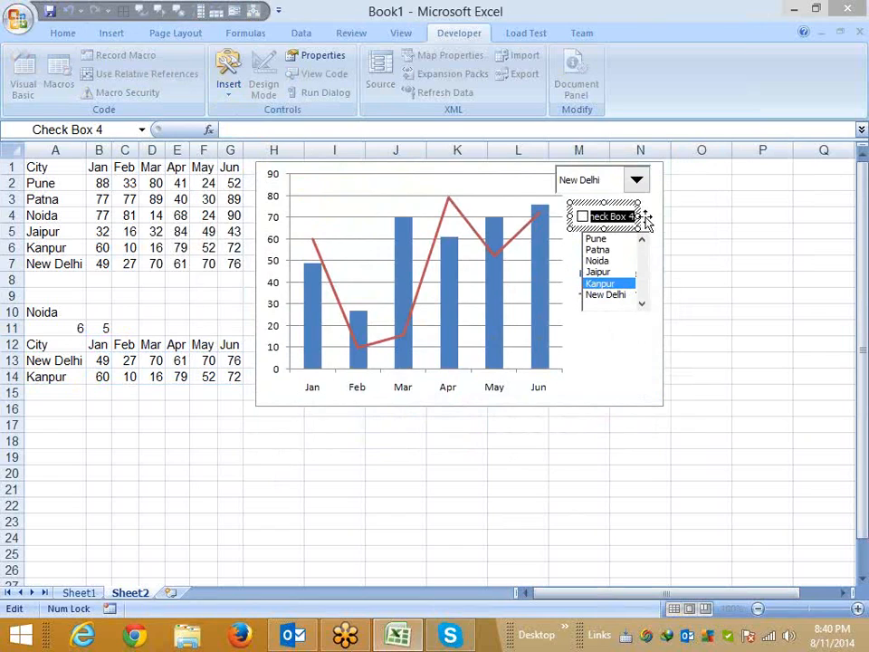
pyautogui.press('BackSpace')
pyautogui.write('VS')
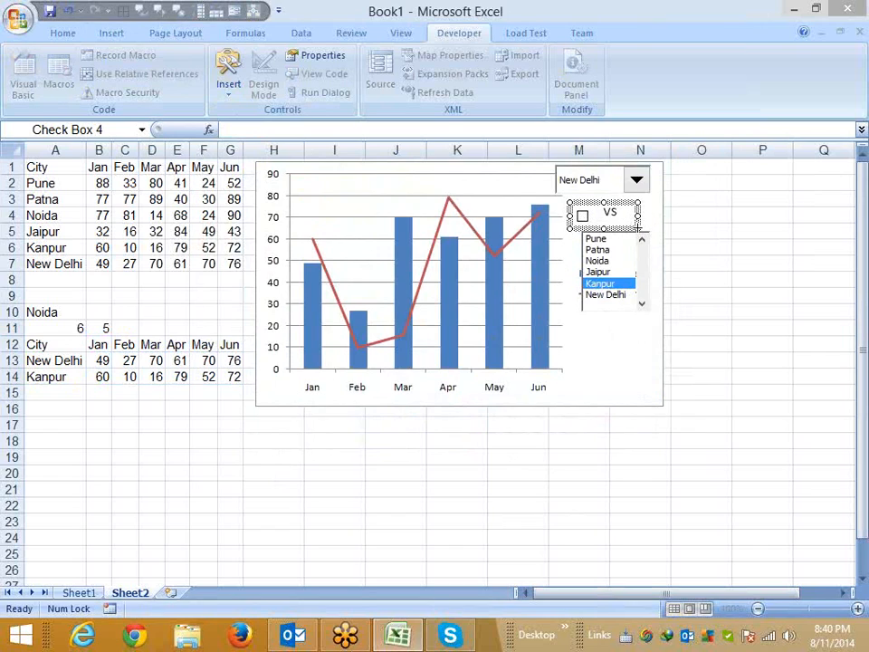
# Narrow the check box and position it just left of the VS text.
pyautogui.moveTo(638, 228); pyautogui.dragTo(589, 230)
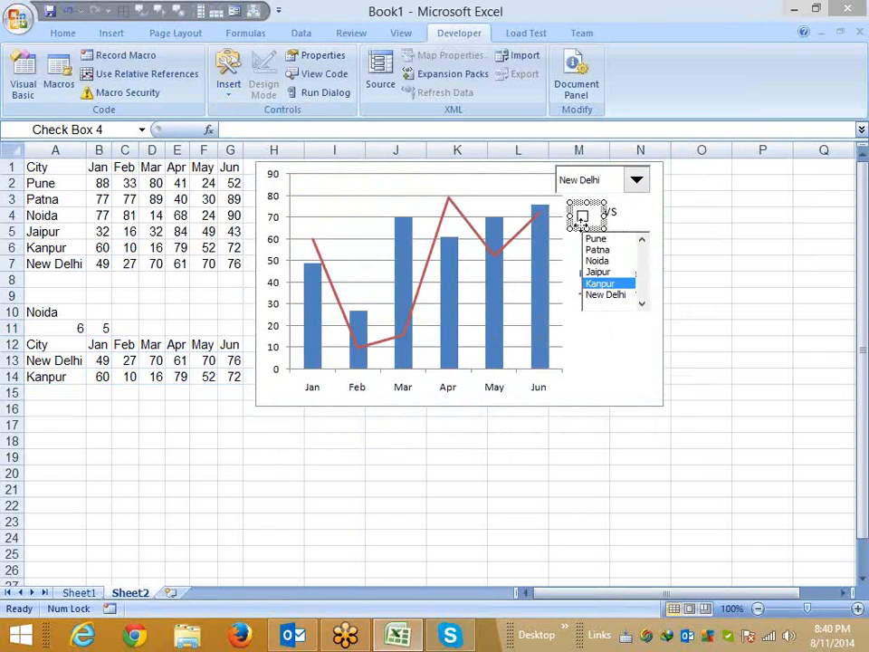
pyautogui.moveTo(581, 230)
pyautogui.mouseDown()
pyautogui.moveTo(580, 220)
pyautogui.moveTo(587, 225)
pyautogui.mouseUp()
pyautogui.click(682, 221)
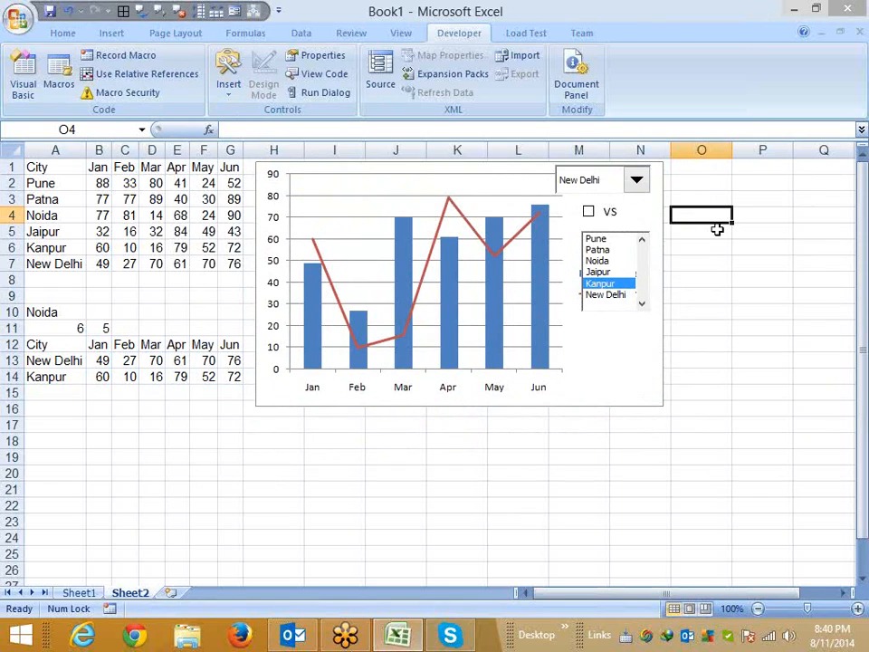
# Format the check box with 3-D shading and the cell link $C$11.
pyautogui.rightClick(592, 217)
pyautogui.click(639, 357)
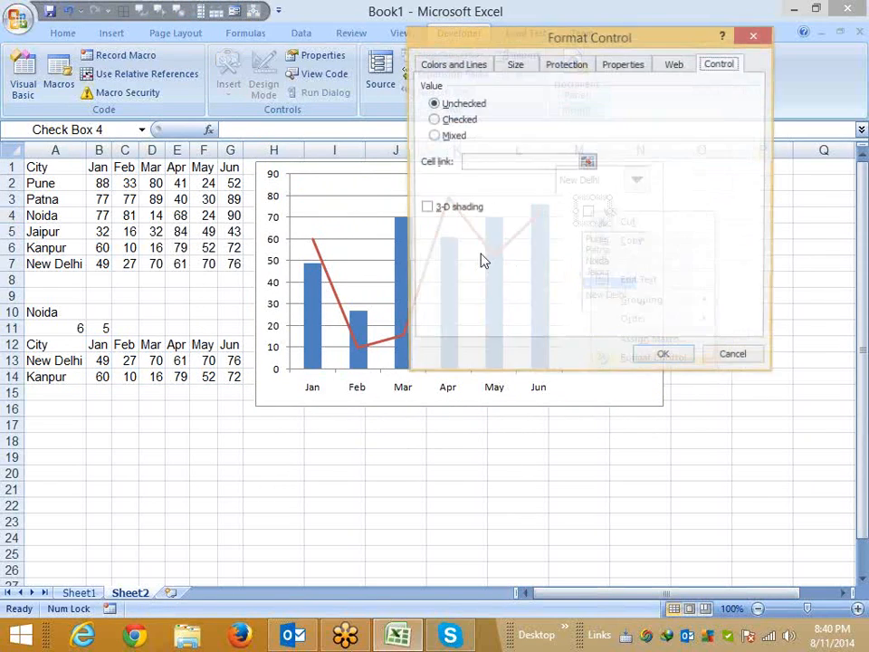
pyautogui.click(444, 208)
pyautogui.click(480, 162)
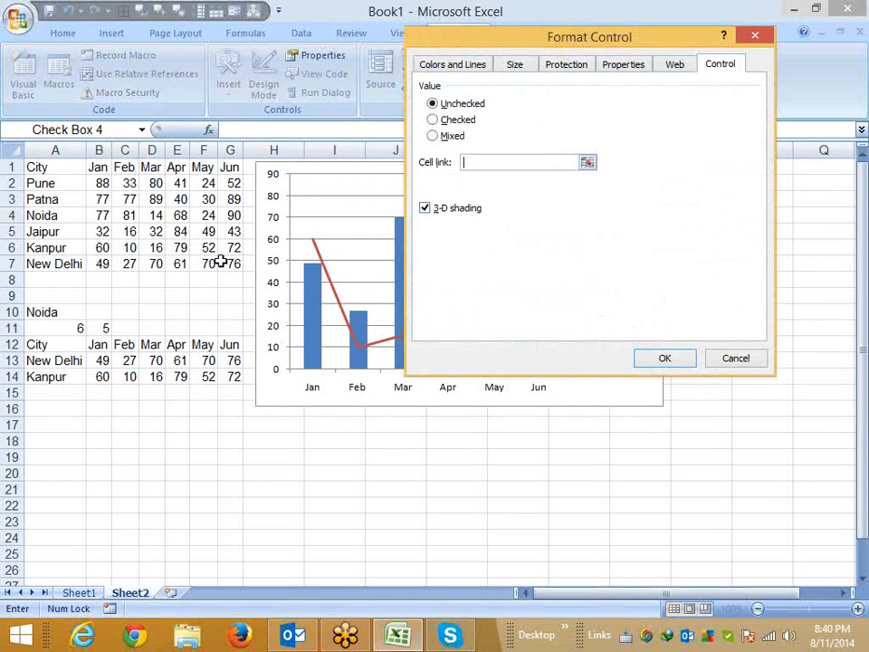
pyautogui.click(126, 328)
pyautogui.click(664, 358)
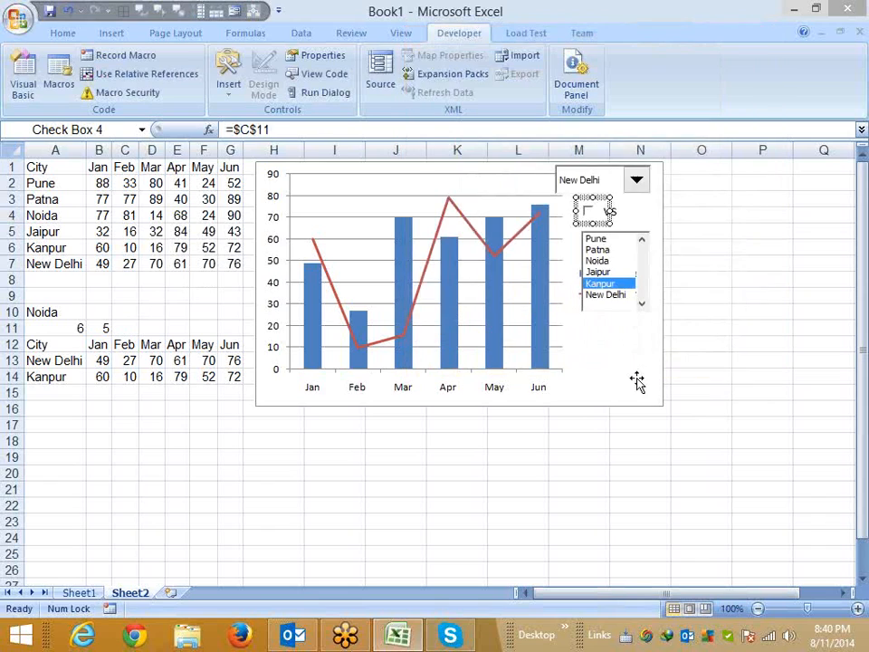
pyautogui.click(635, 382)
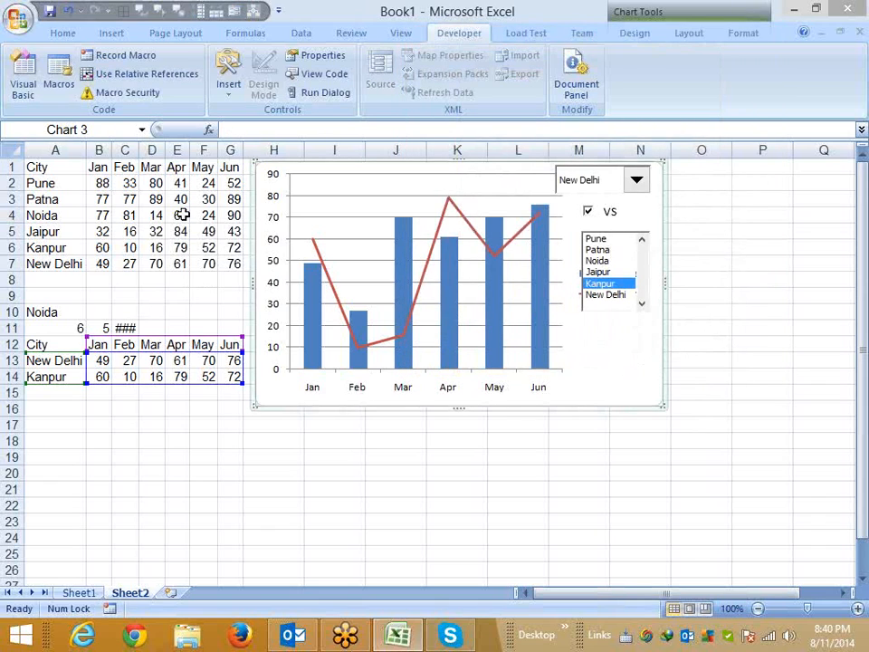
# Widen column C to fit the linked TRUE/FALSE value while toggling the VS check box, leaving it unchecked.
pyautogui.moveTo(138, 150); pyautogui.dragTo(150, 150)
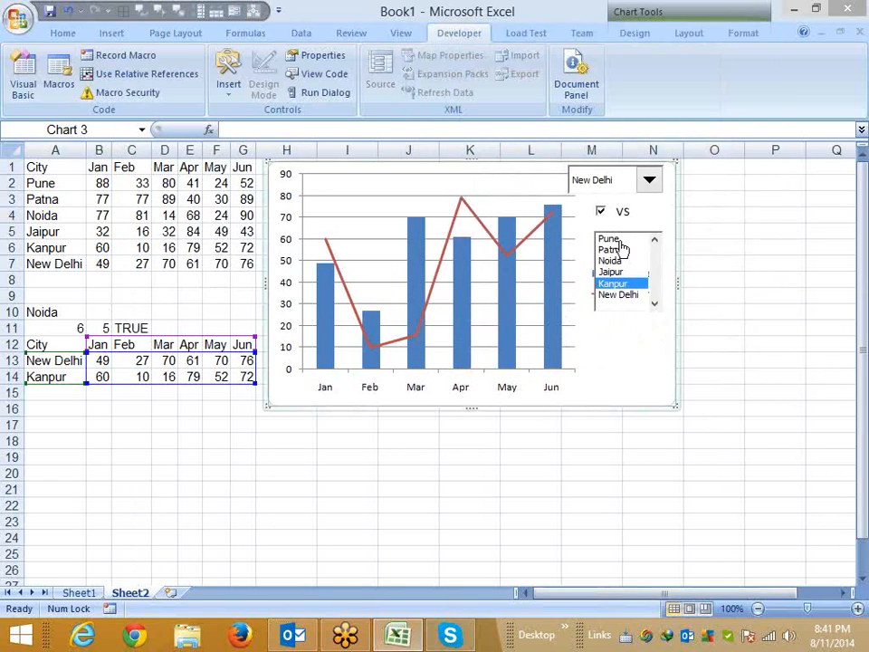
pyautogui.click(602, 215)
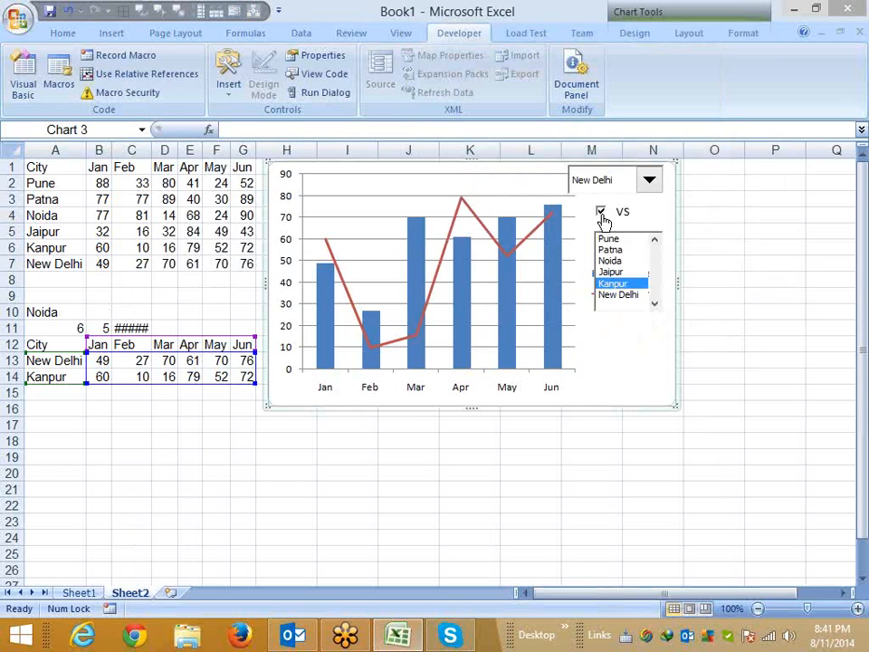
pyautogui.click(602, 217)
pyautogui.click(603, 219)
pyautogui.click(593, 220)
pyautogui.doubleClick(148, 150)
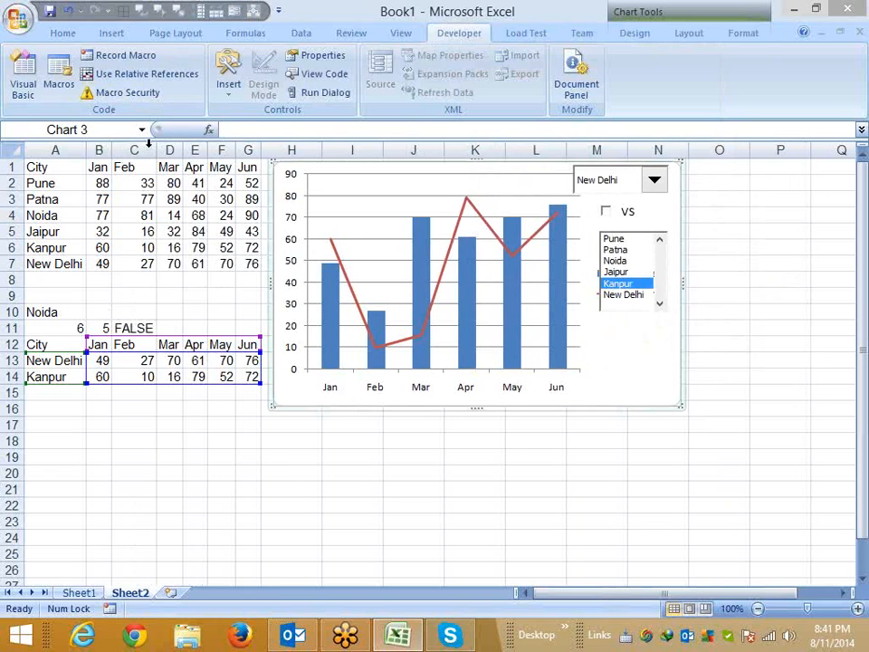
# Move the chart slightly closer to the data table, then switch the VS check box on and off.
pyautogui.click(132, 150)
pyautogui.click(54, 376)
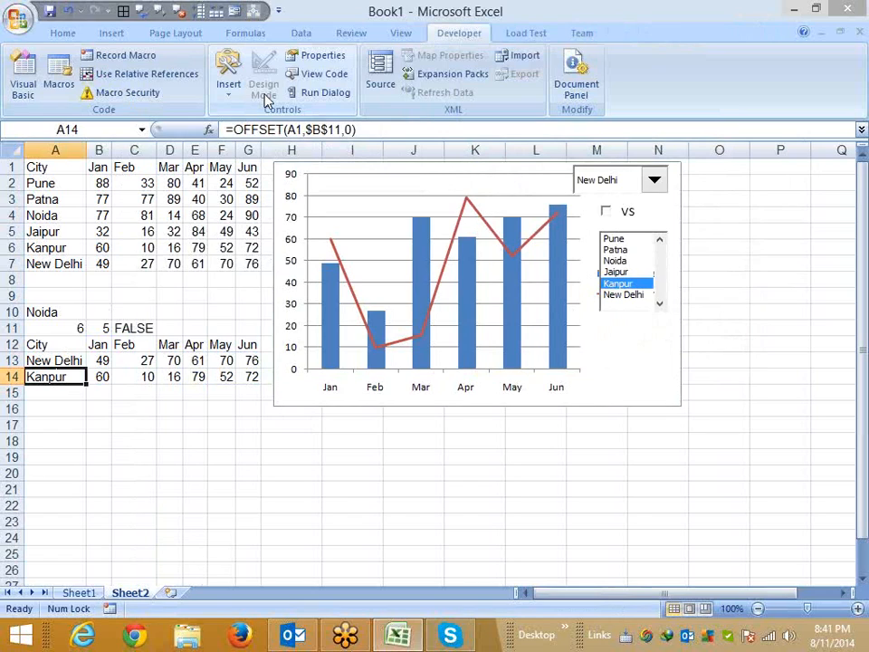
pyautogui.click(283, 173)
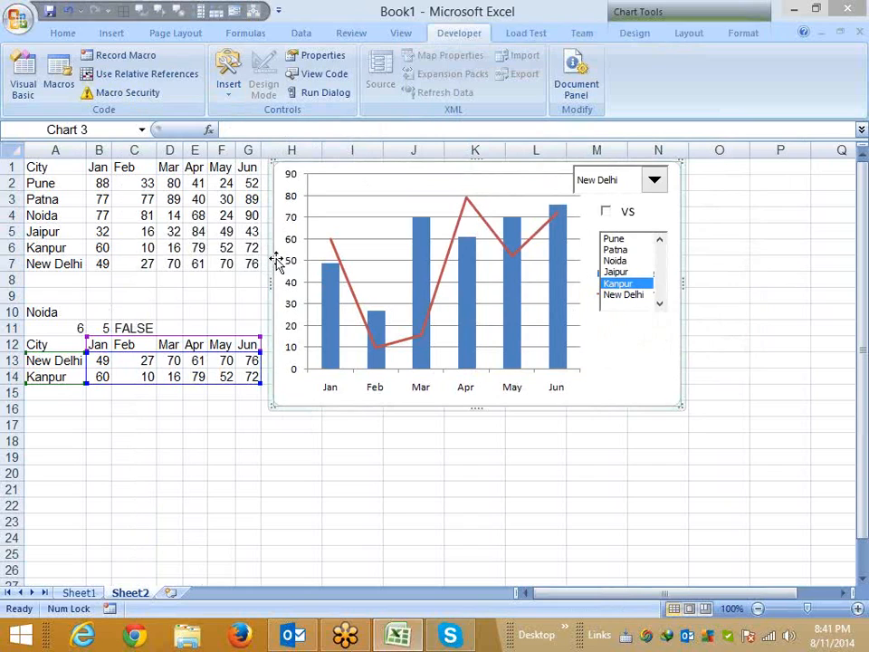
pyautogui.moveTo(276, 259); pyautogui.dragTo(272, 259)
pyautogui.click(724, 266)
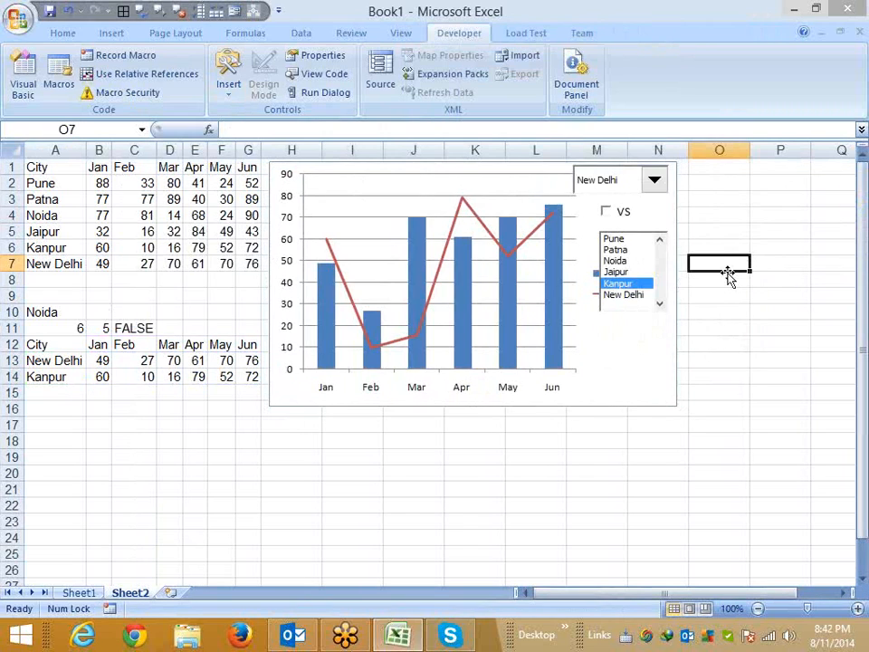
pyautogui.click(605, 214)
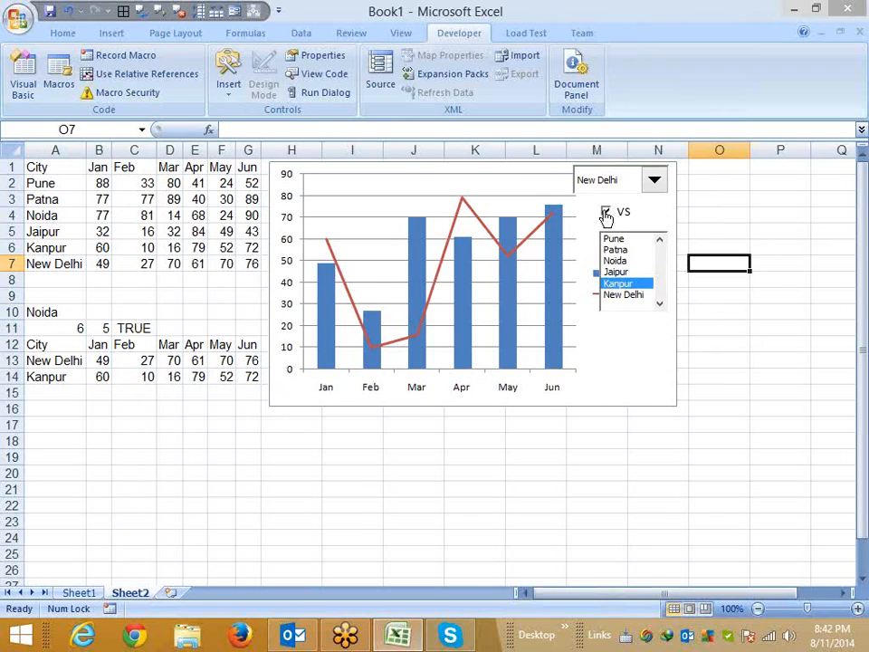
pyautogui.click(605, 213)
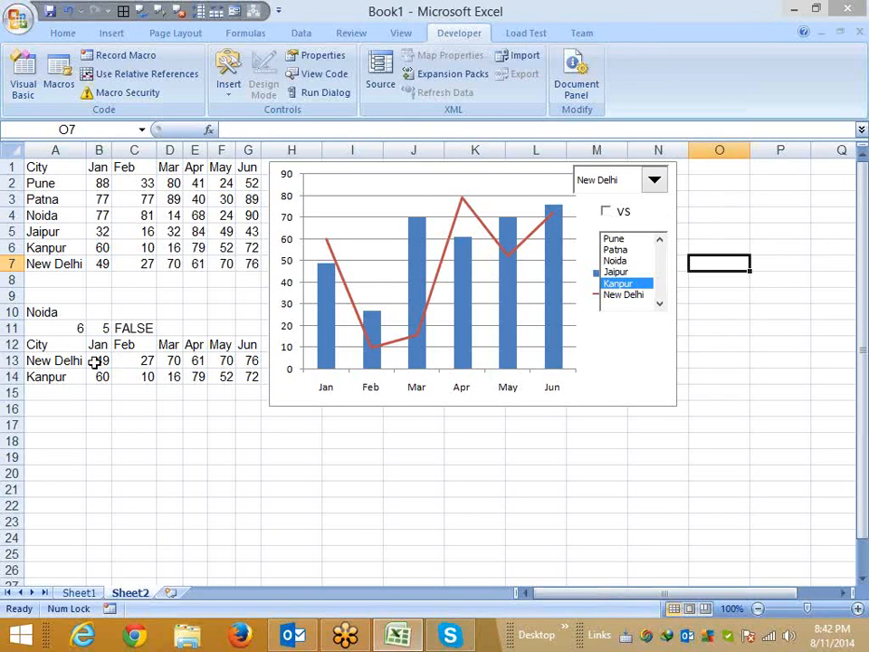
# Wrap the OFFSET formula in A14 in an IF that tests C11 and returns an empty string when it is false.
pyautogui.click(63, 371)
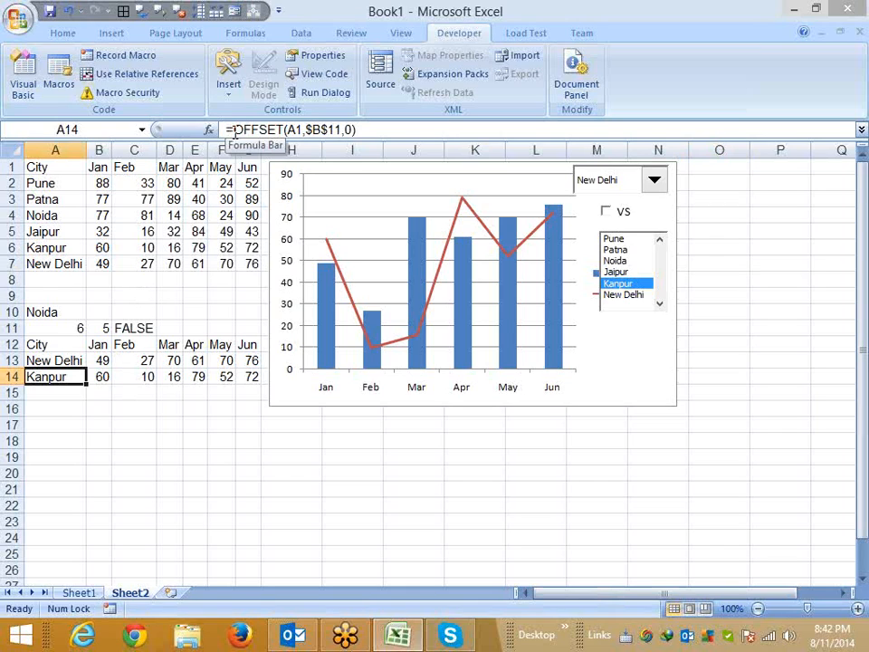
pyautogui.write('if')
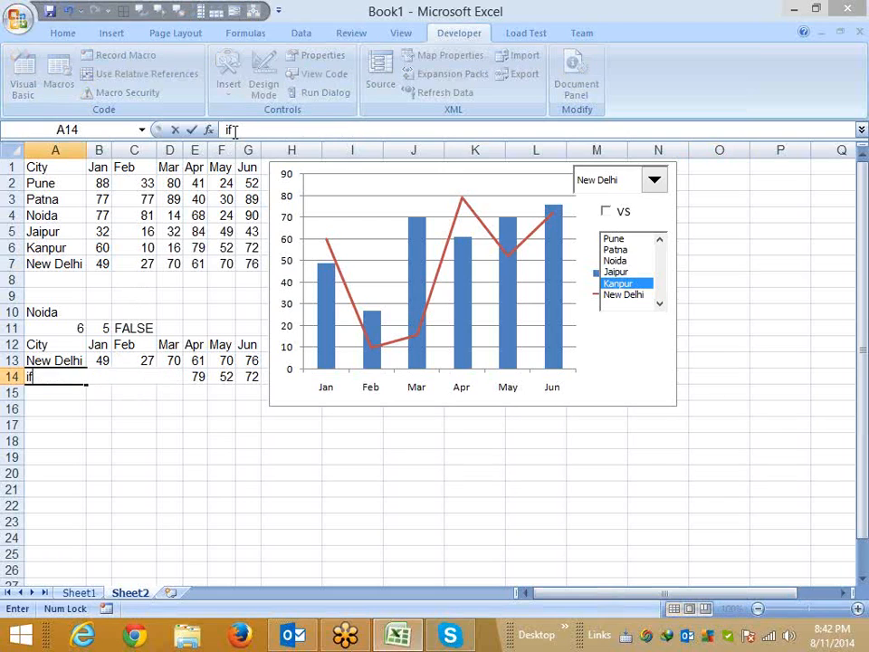
pyautogui.press('Escape')
pyautogui.click(232, 133)
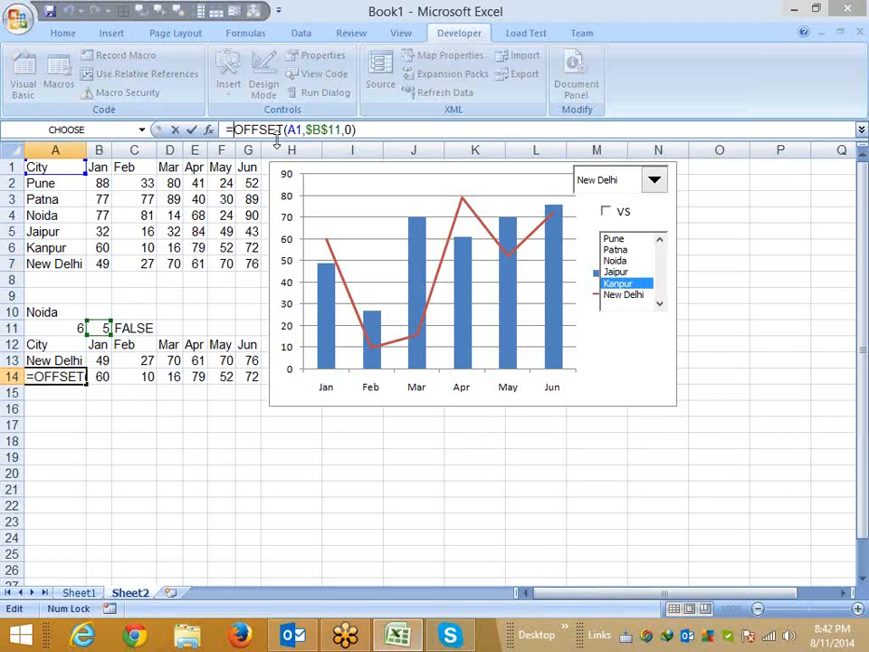
pyautogui.write('IF(')
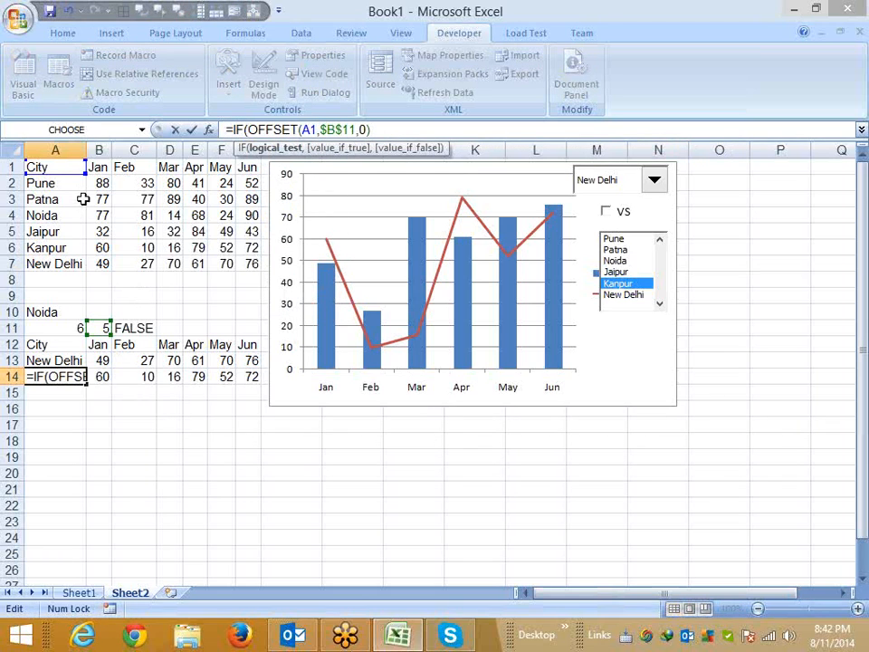
pyautogui.click(132, 327)
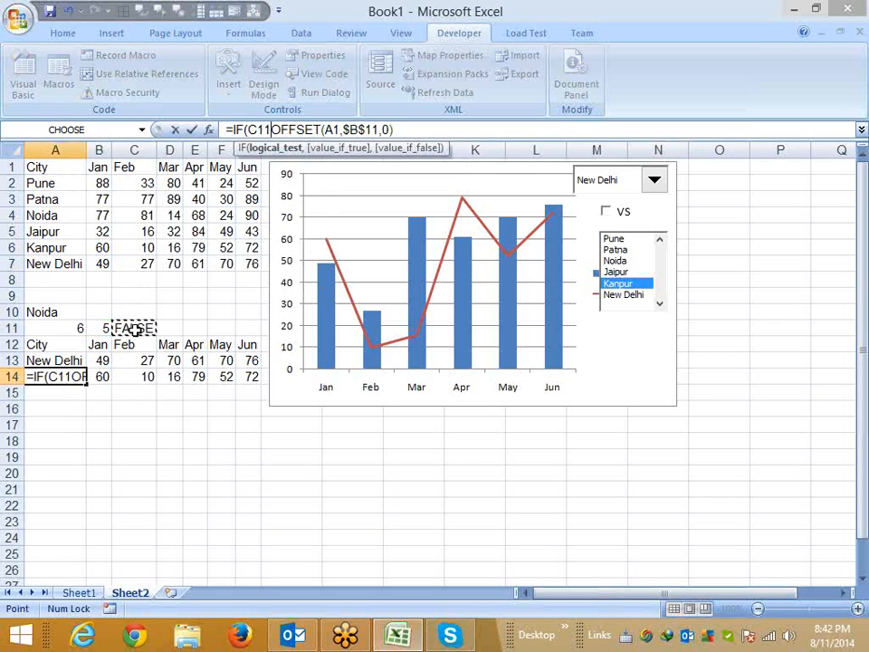
pyautogui.write(',')
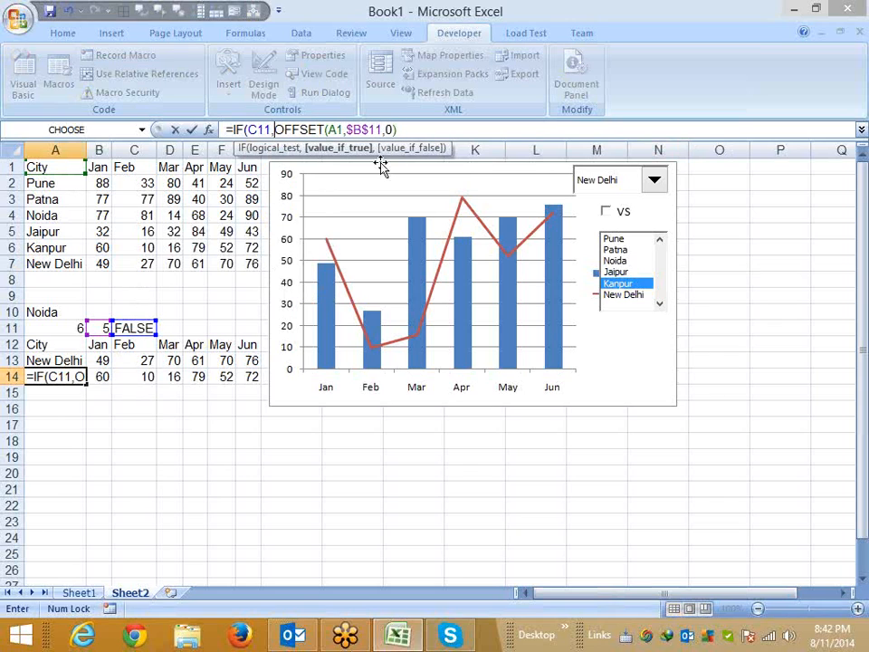
pyautogui.click(411, 129)
pyautogui.write(',')
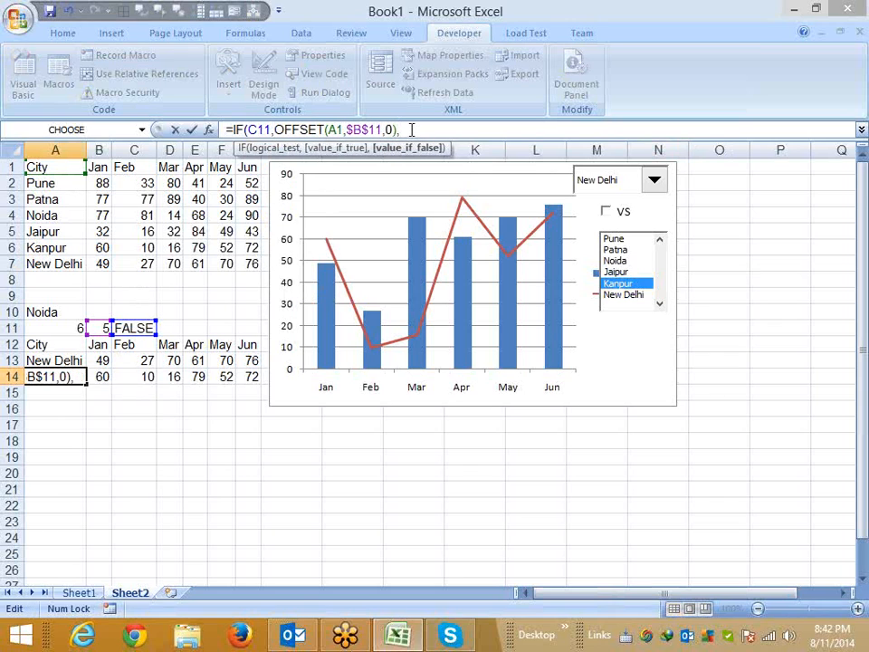
pyautogui.write('""')
pyautogui.press('Return')
pyautogui.press('n')
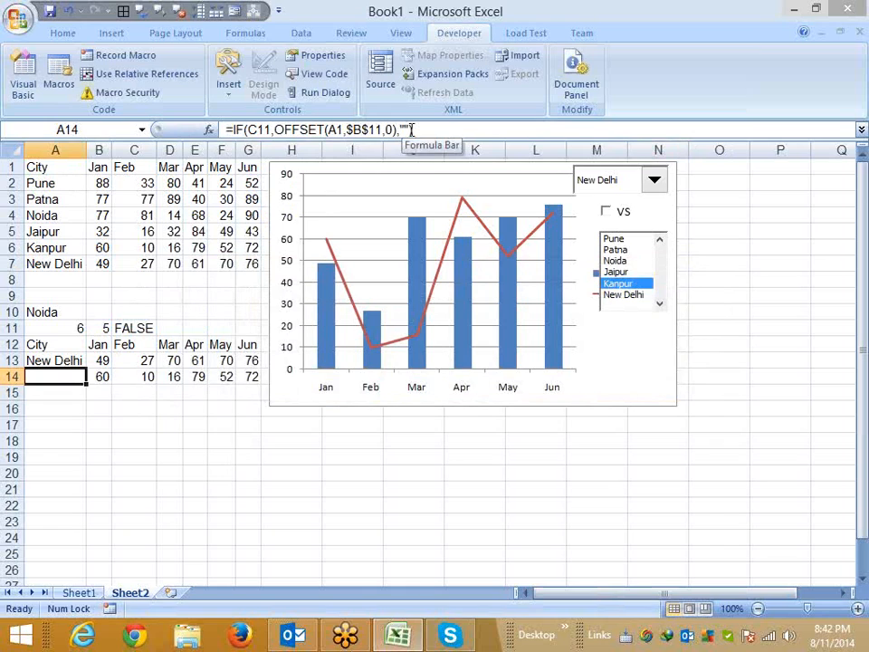
# Make the C11 reference in A14's formula absolute and fill the formula across to G14.
pyautogui.click(259, 130)
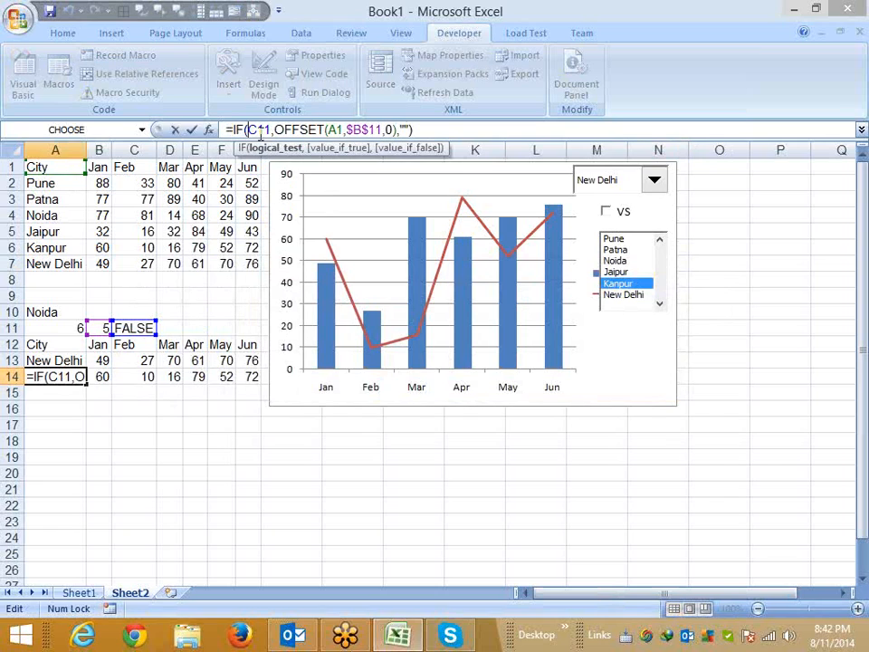
pyautogui.press('F4')
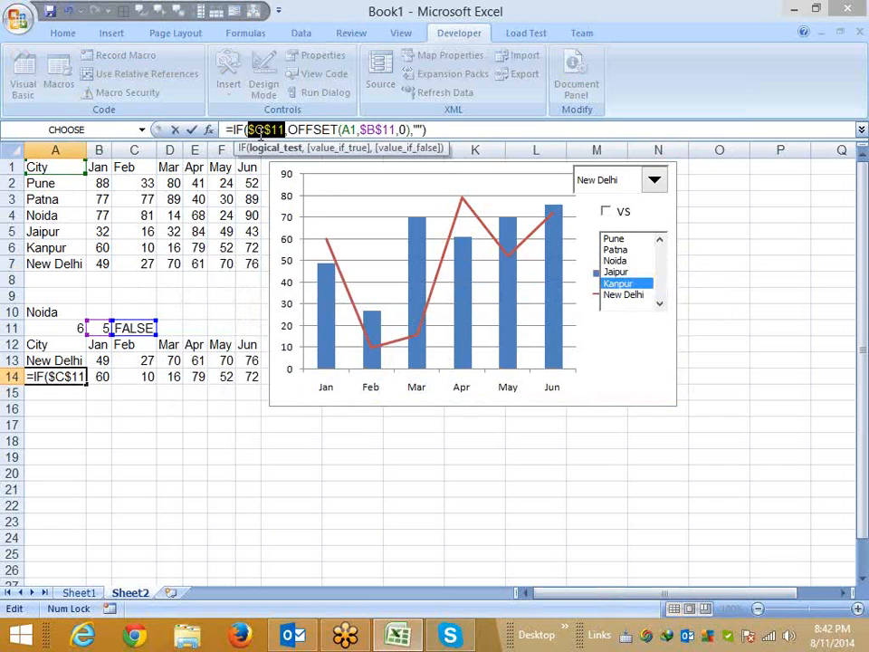
pyautogui.press('Return')
pyautogui.click(68, 377)
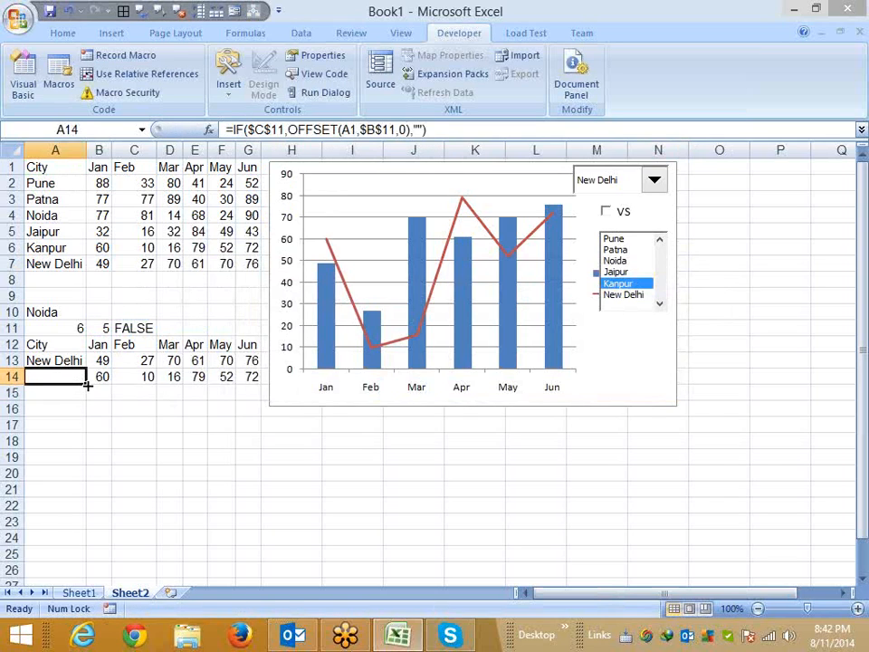
pyautogui.moveTo(86, 384); pyautogui.dragTo(262, 388)
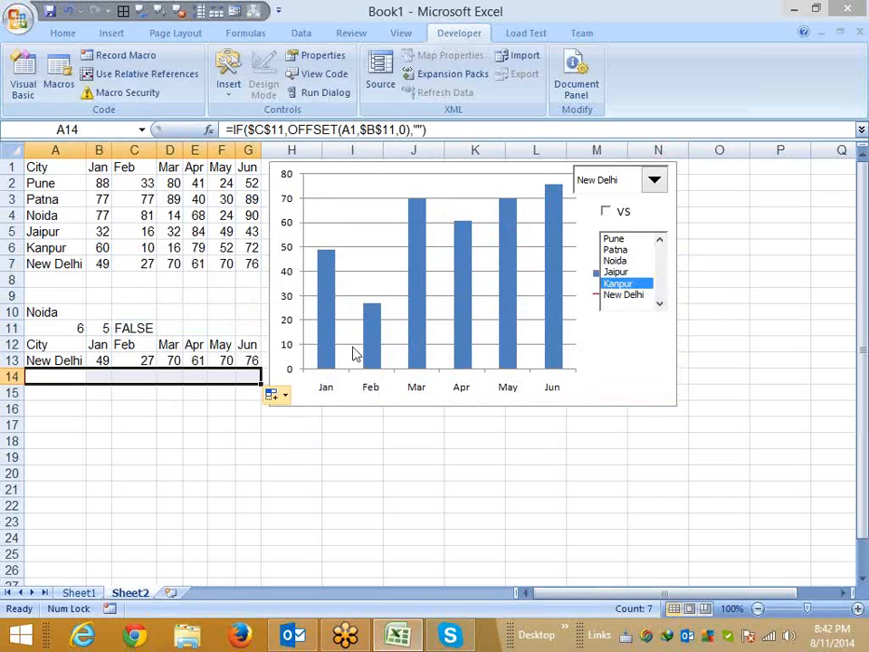
# Test the VS check box by switching it on and off repeatedly, leaving it unchecked.
pyautogui.click(606, 210)
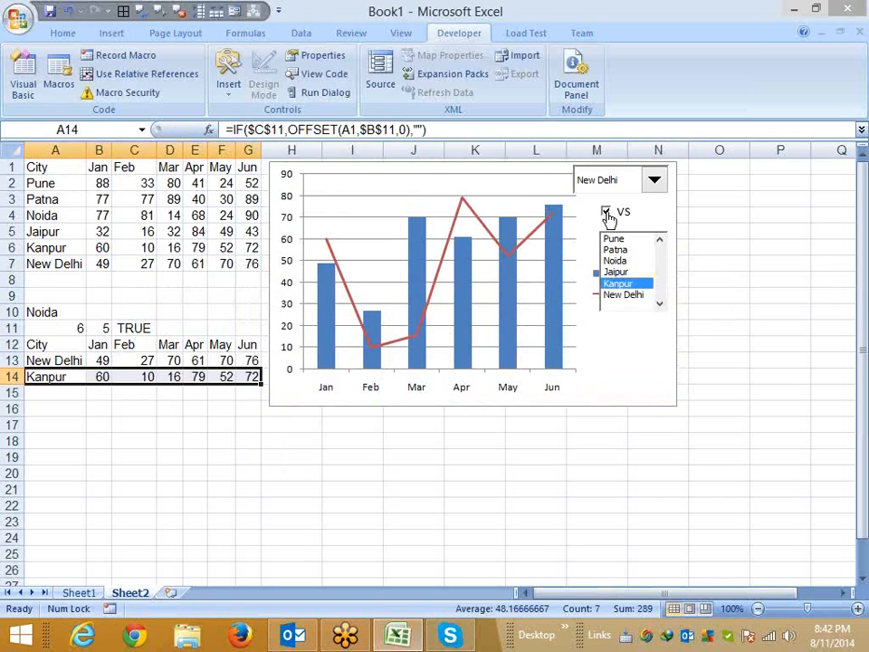
pyautogui.click(607, 212)
pyautogui.click(606, 213)
pyautogui.click(606, 213)
pyautogui.click(607, 213)
pyautogui.click(607, 213)
pyautogui.click(606, 213)
pyautogui.click(606, 213)
pyautogui.click(607, 212)
pyautogui.click(607, 213)
pyautogui.click(607, 213)
pyautogui.click(607, 213)
pyautogui.click(606, 212)
pyautogui.click(607, 213)
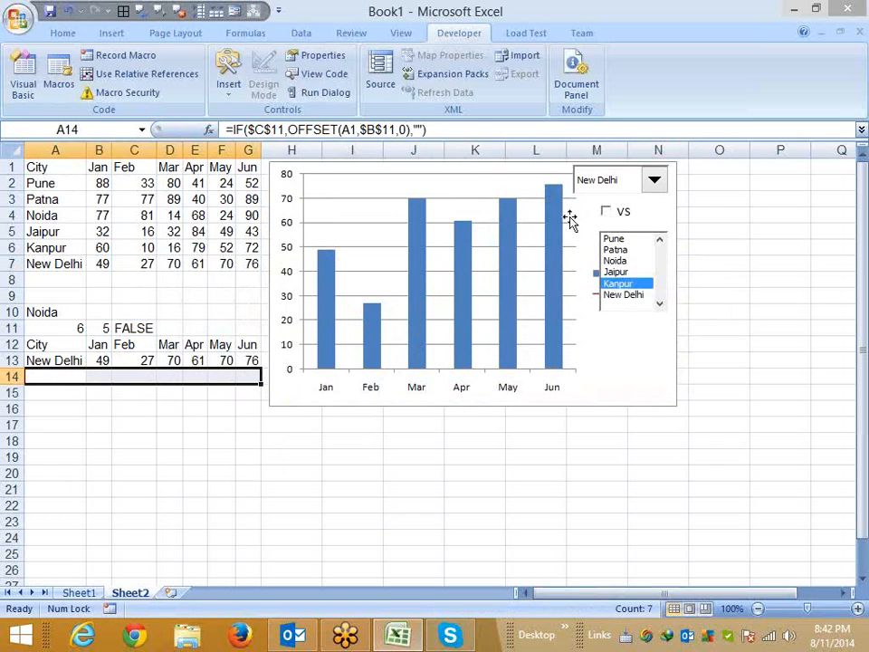
# Delete the chart's major value-axis gridlines and toggle the VS check box again, leaving it unchecked.
pyautogui.click(571, 228)
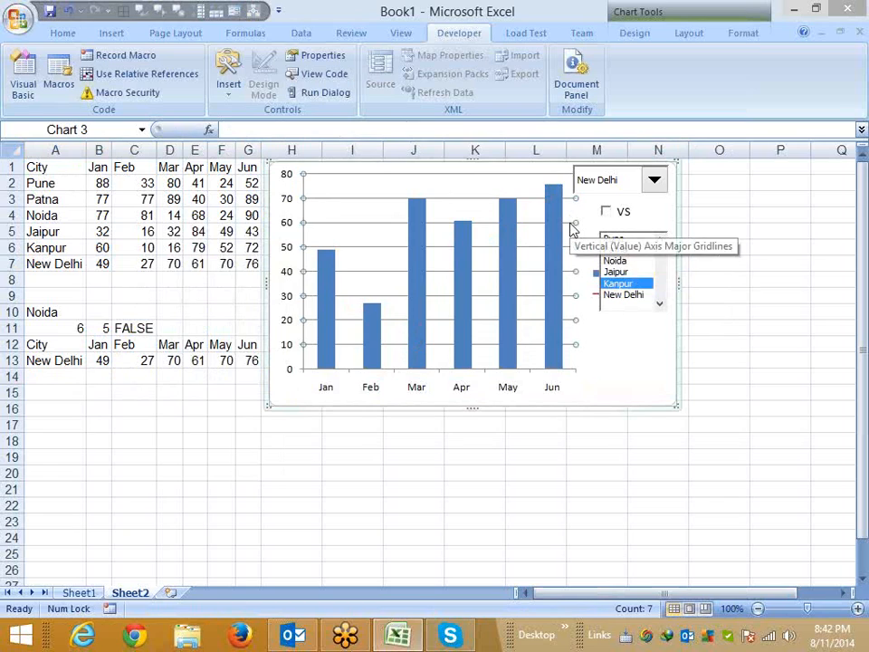
pyautogui.click(605, 214)
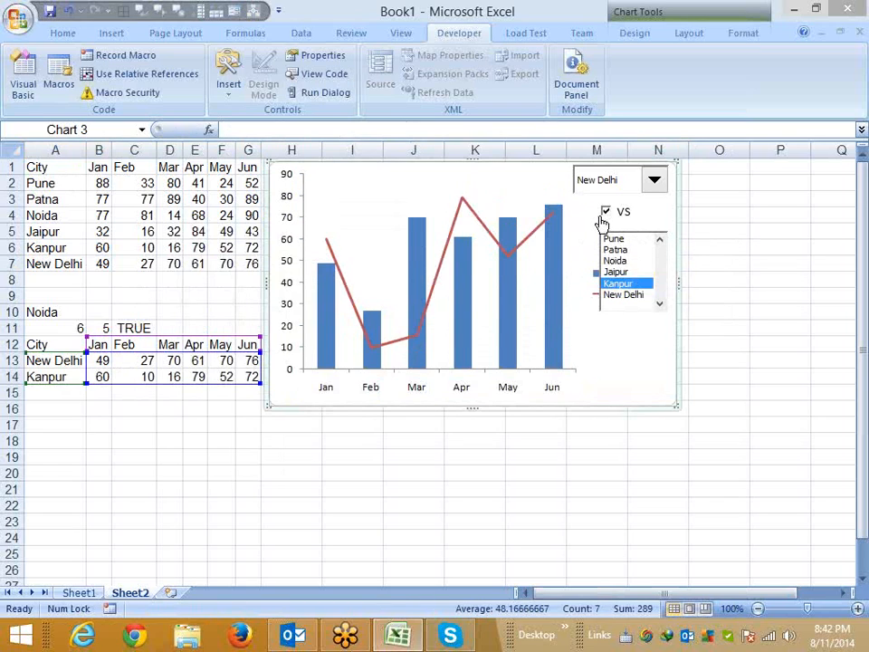
pyautogui.click(604, 221)
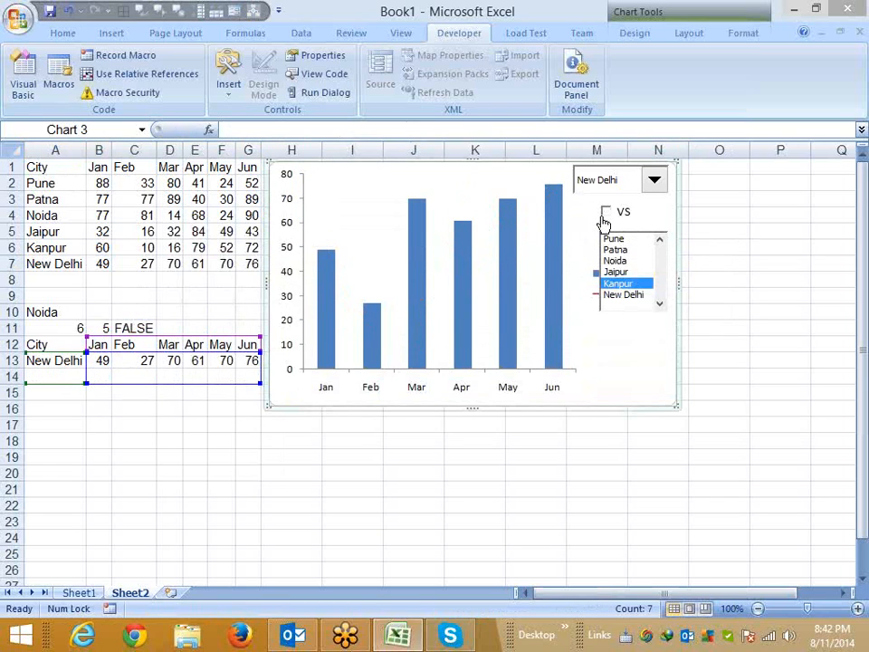
pyautogui.click(604, 217)
pyautogui.click(604, 220)
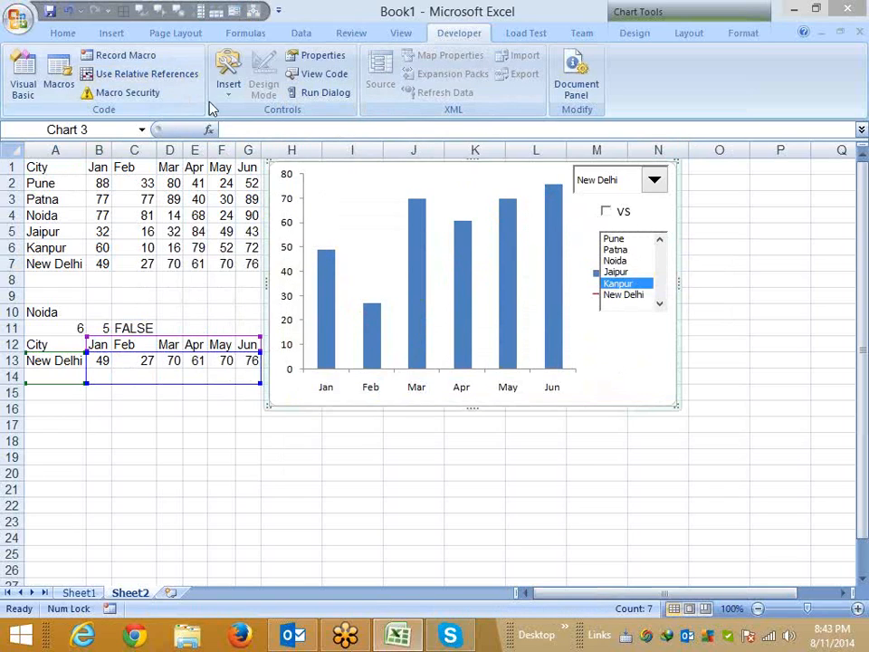
# Add a narrow spin button form control inside the chart area, just below the city list box.
pyautogui.click(229, 84)
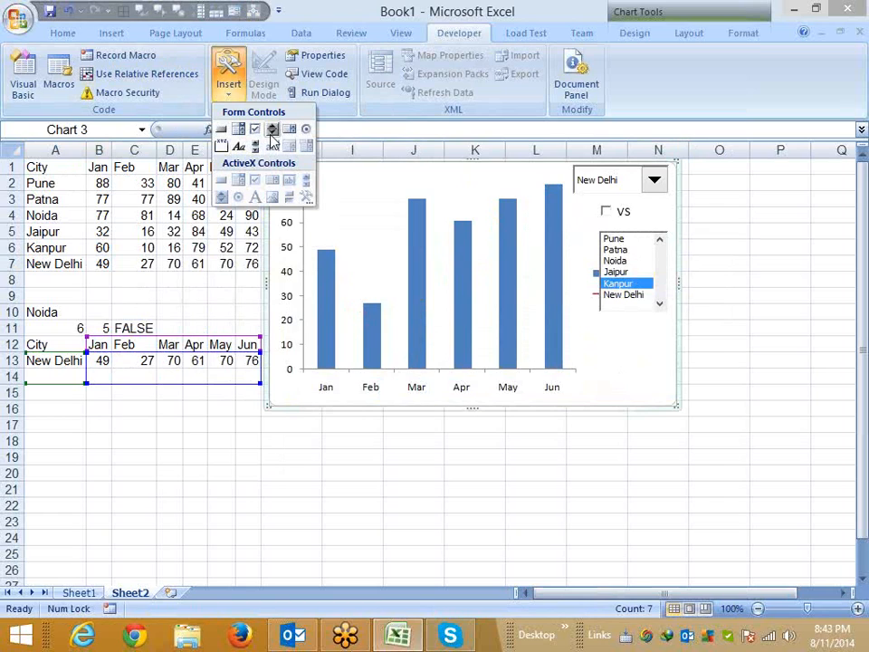
pyautogui.click(272, 131)
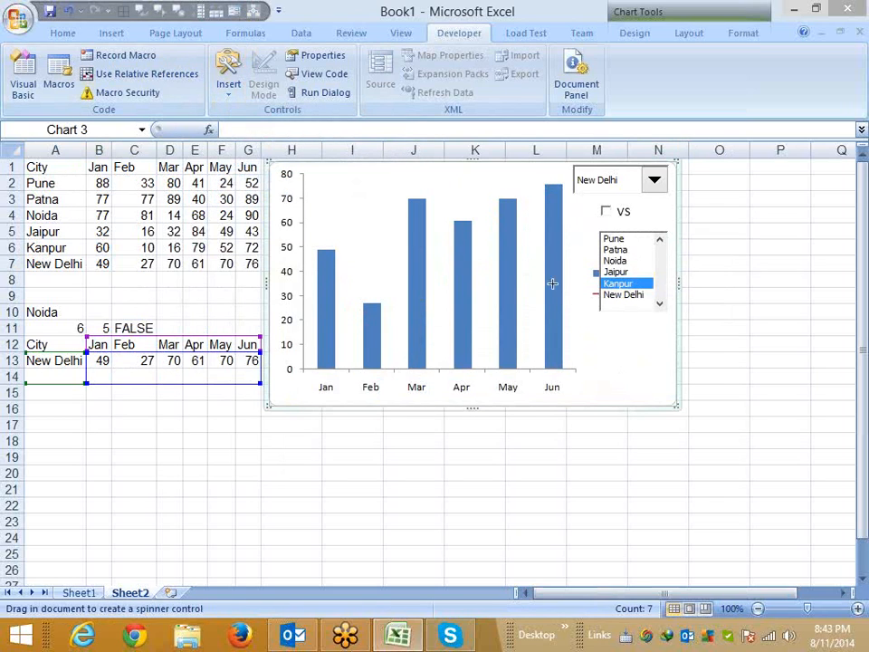
pyautogui.moveTo(599, 319)
pyautogui.mouseDown()
pyautogui.moveTo(622, 371)
pyautogui.moveTo(651, 351)
pyautogui.mouseUp()
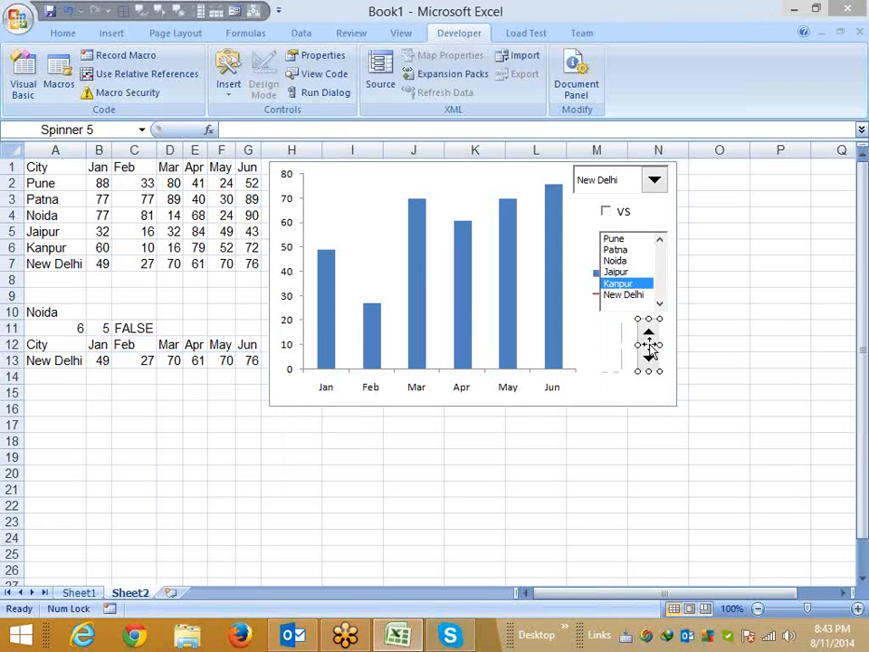
# Format the spin button with minimum value 1, maximum value 6 and cell link A11.
pyautogui.rightClick(651, 351)
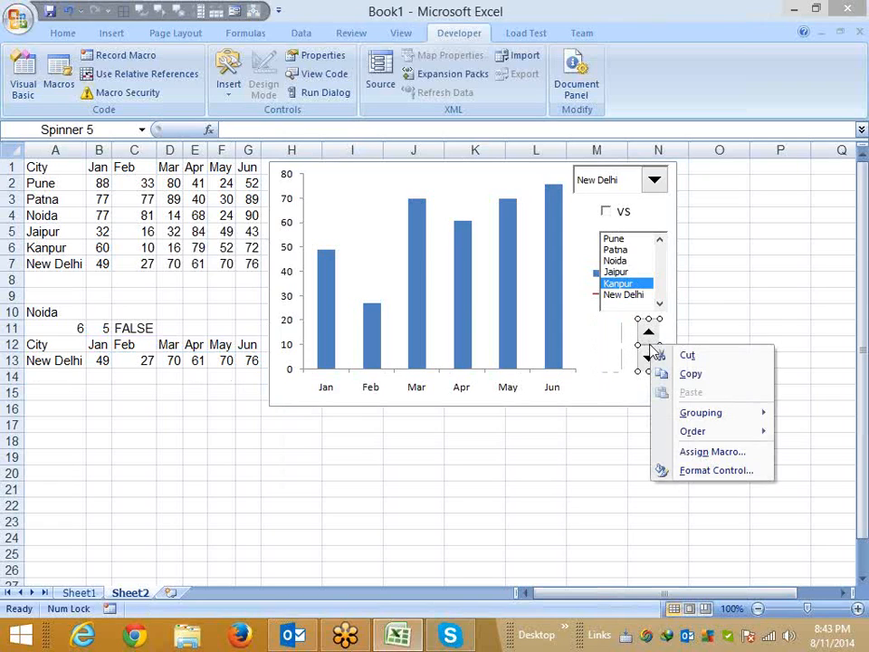
pyautogui.click(702, 474)
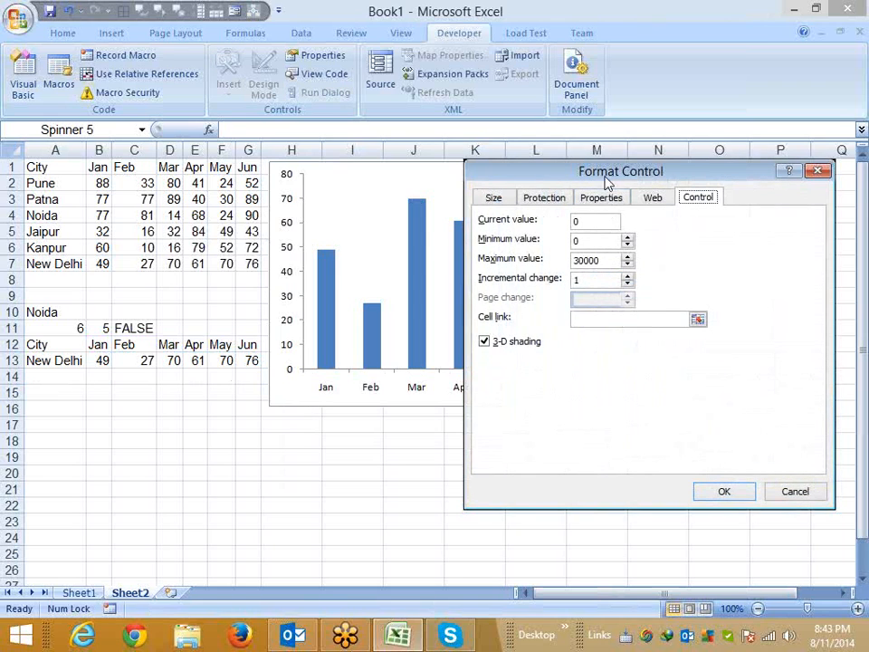
pyautogui.moveTo(607, 174); pyautogui.dragTo(402, 141)
pyautogui.doubleClick(371, 208)
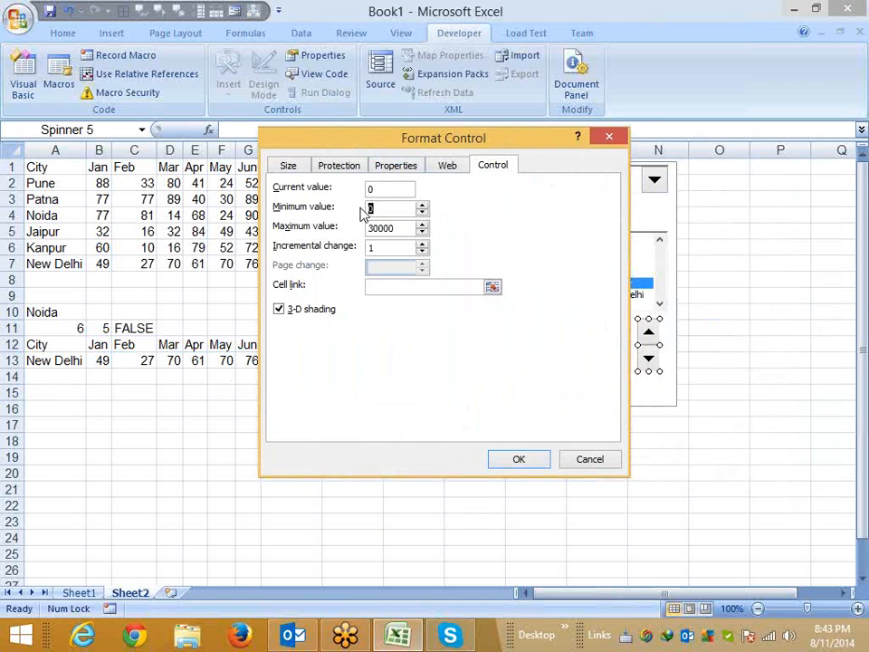
pyautogui.write('1')
pyautogui.press('Tab')
pyautogui.write('6')
pyautogui.click(73, 328)
pyautogui.click(516, 457)
pyautogui.click(671, 452)
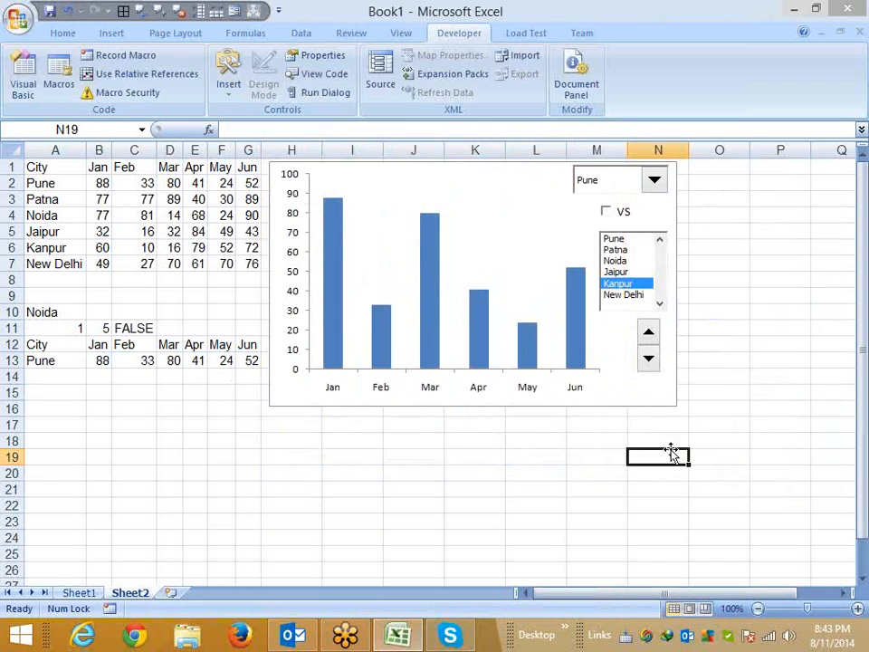
# Step the spin button up through the cities and back down to Patna, then select the chart area.
pyautogui.click(651, 345)
pyautogui.click(652, 343)
pyautogui.click(652, 342)
pyautogui.click(652, 342)
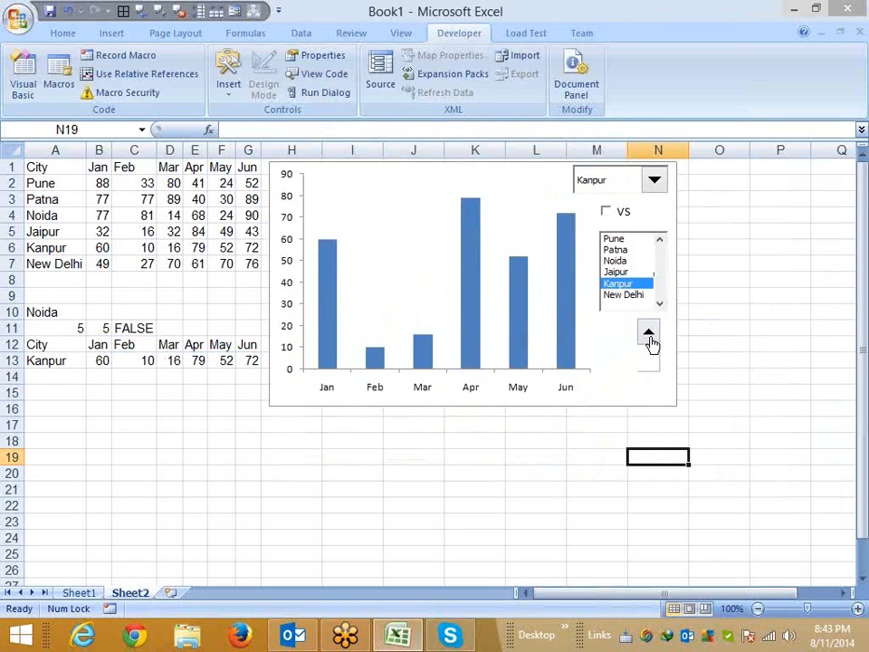
pyautogui.click(652, 342)
pyautogui.click(652, 362)
pyautogui.click(650, 361)
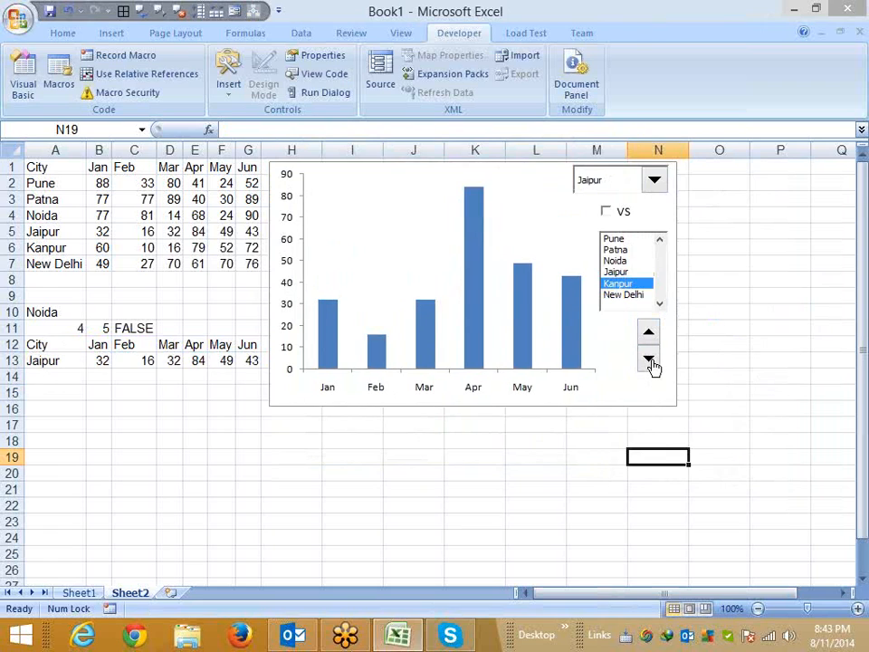
pyautogui.click(650, 361)
pyautogui.click(650, 361)
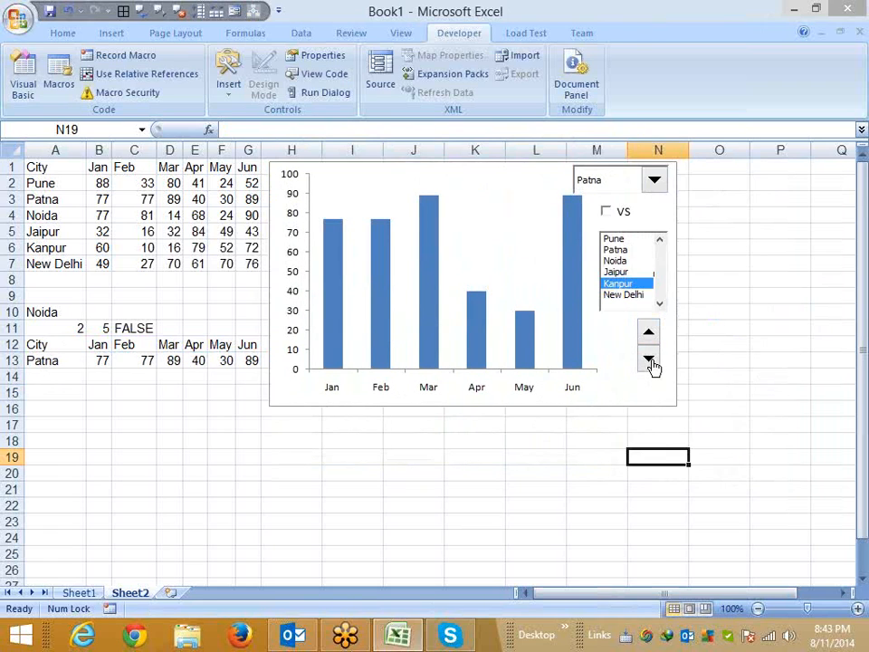
pyautogui.click(607, 382)
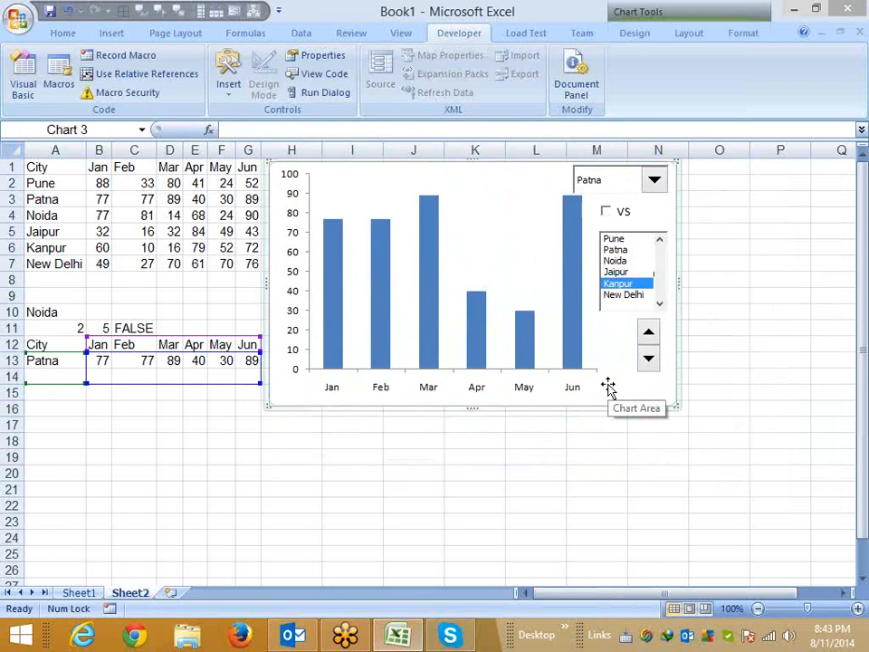